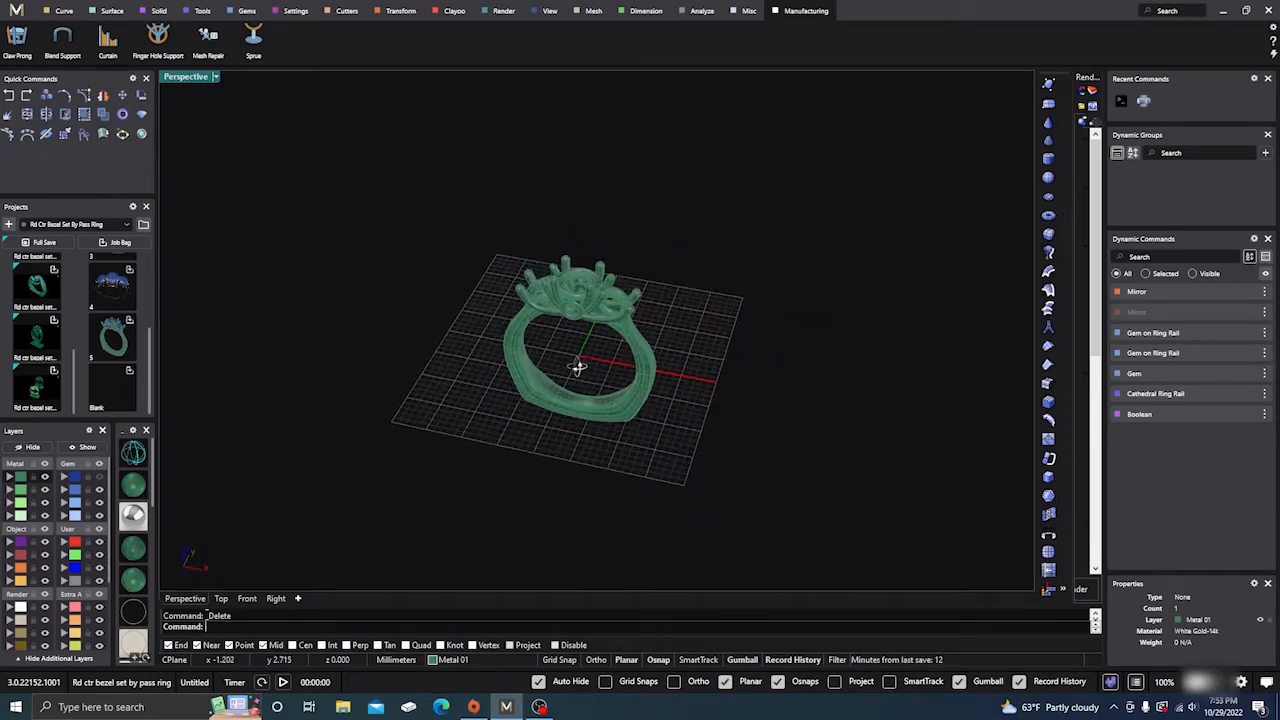
scroll(571, 362, "up", 2)
scroll(571, 362, "up", 2)
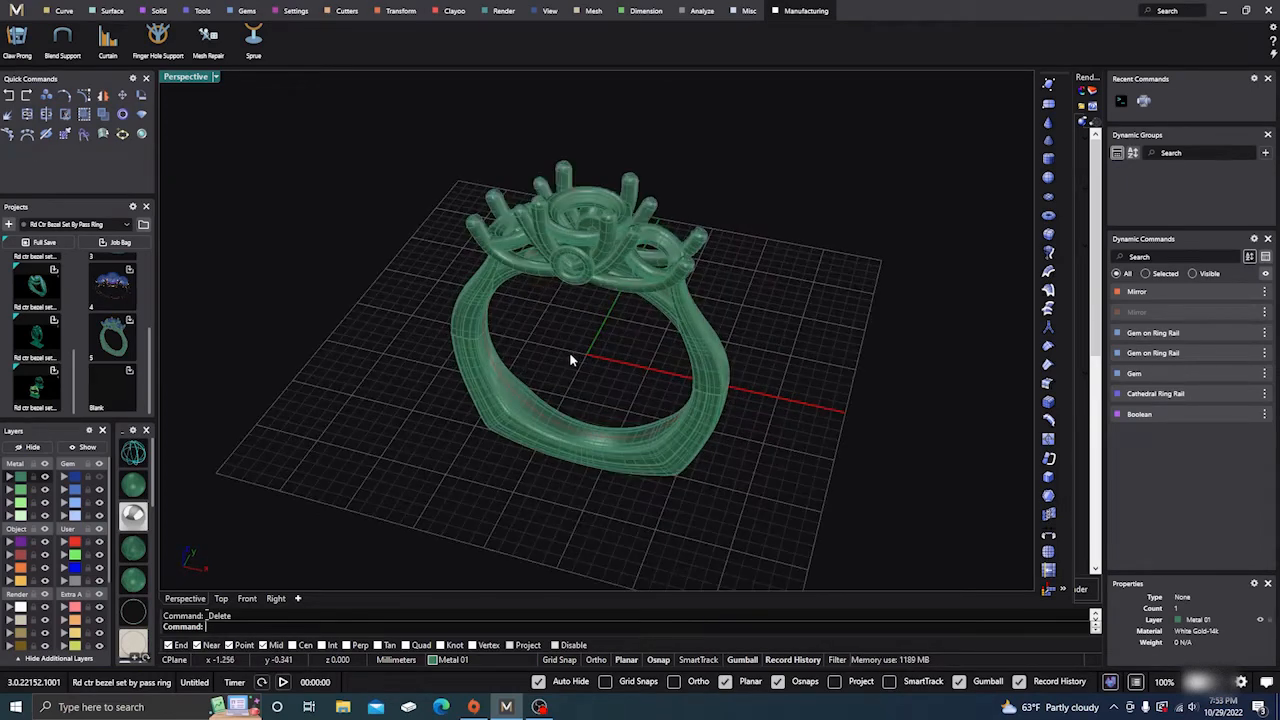
scroll(570, 360, "down", 2)
mouse_move(571, 357)
right_mouse_down()
mouse_move(567, 331)
mouse_move(572, 357)
right_mouse_up()
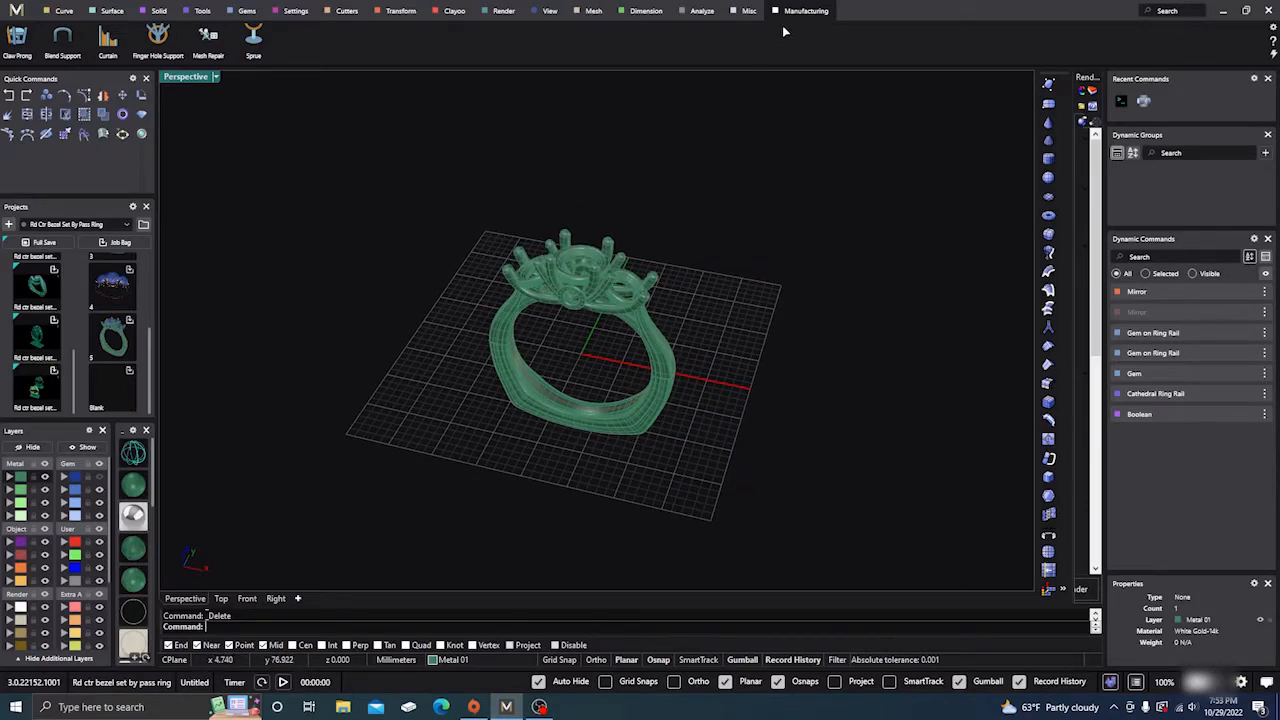
left_click(60, 11)
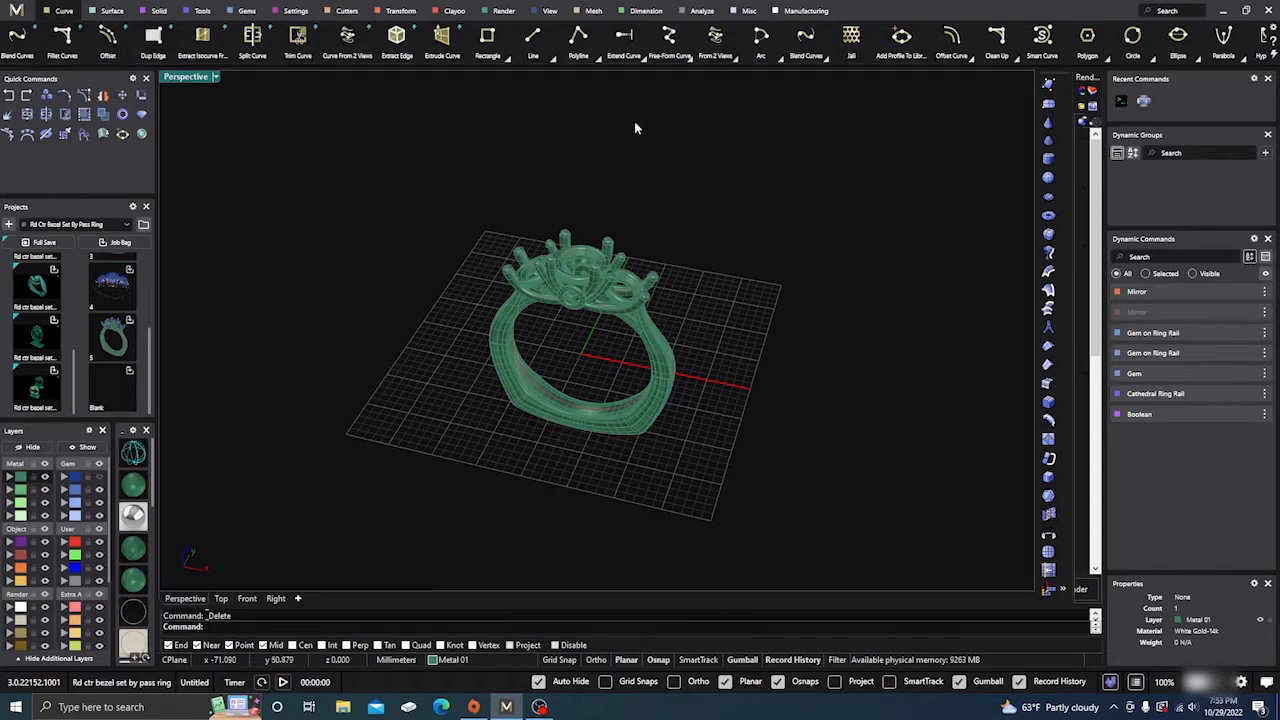
left_click(804, 11)
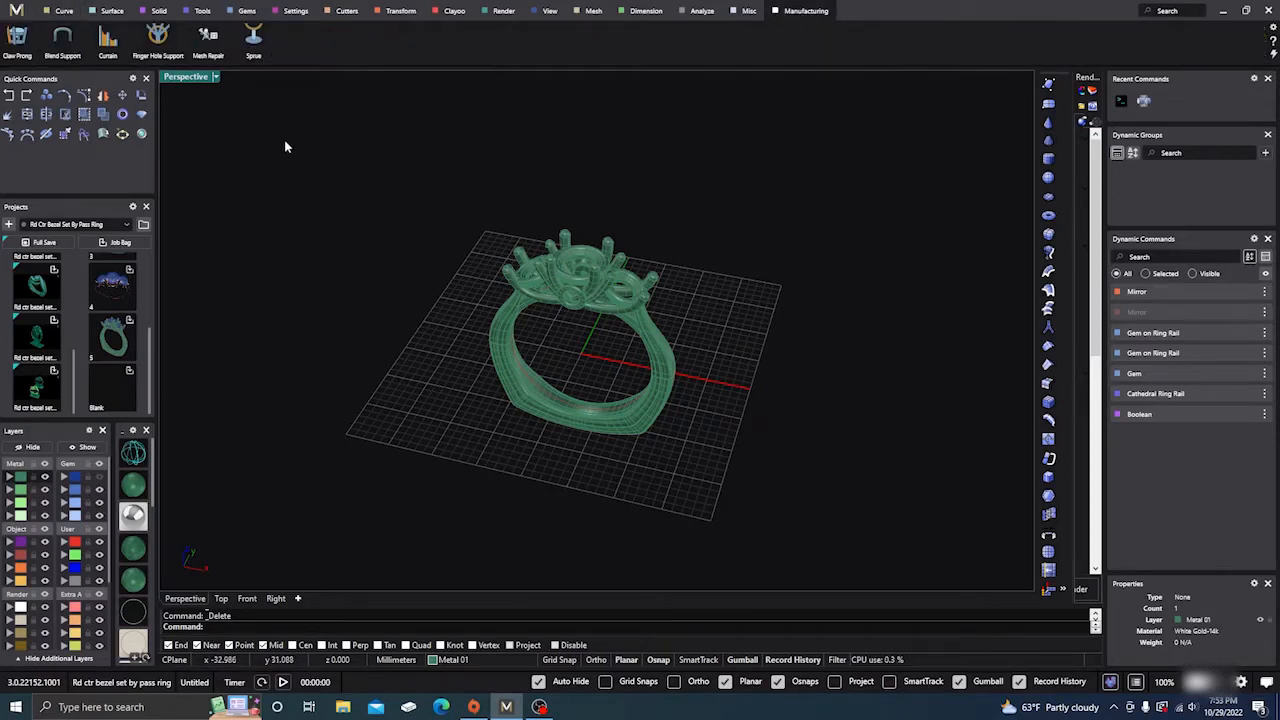
right_click_drag(374, 251, 391, 363)
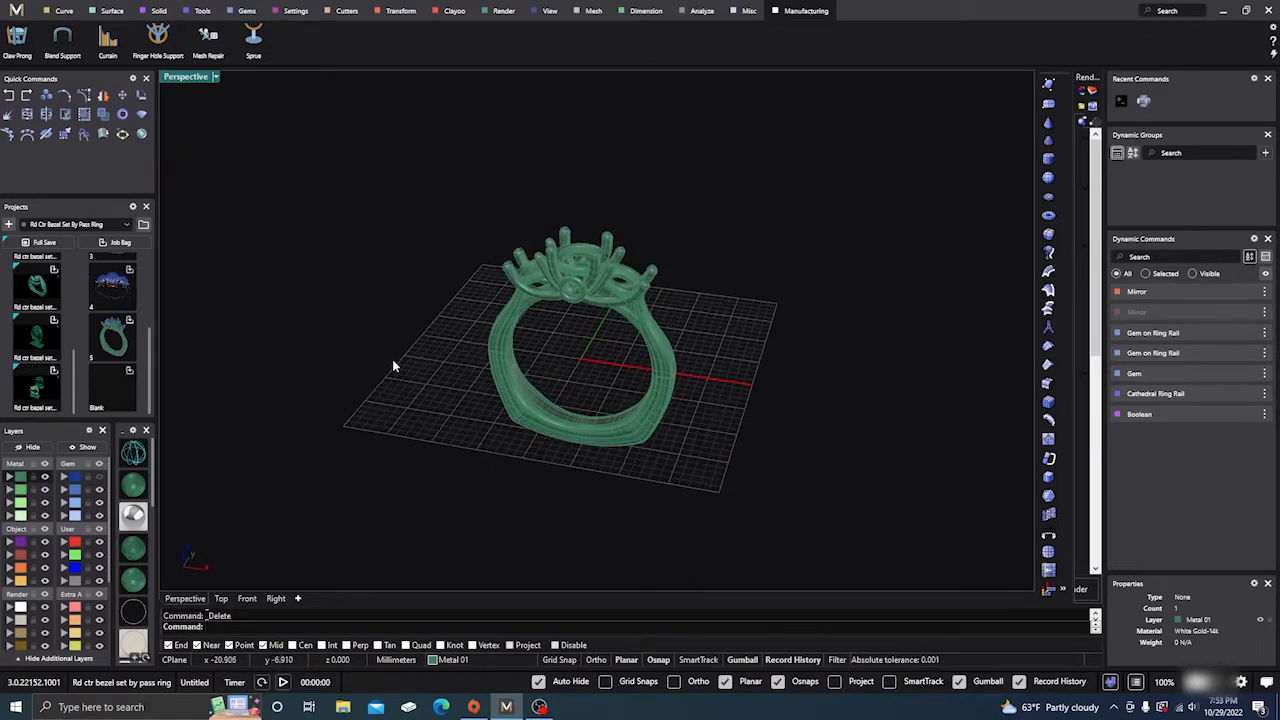
scroll(585, 323, "down", 2)
scroll(584, 345, "up", 3)
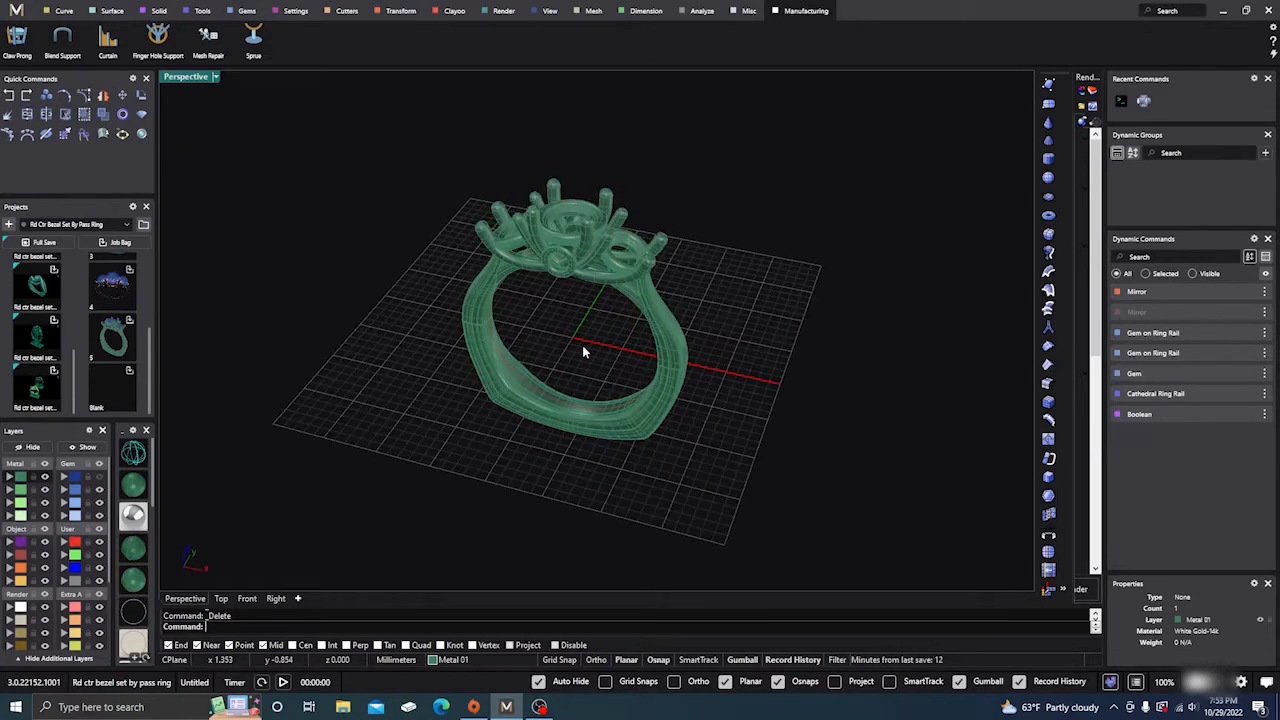
right_click_drag(583, 346, 585, 314)
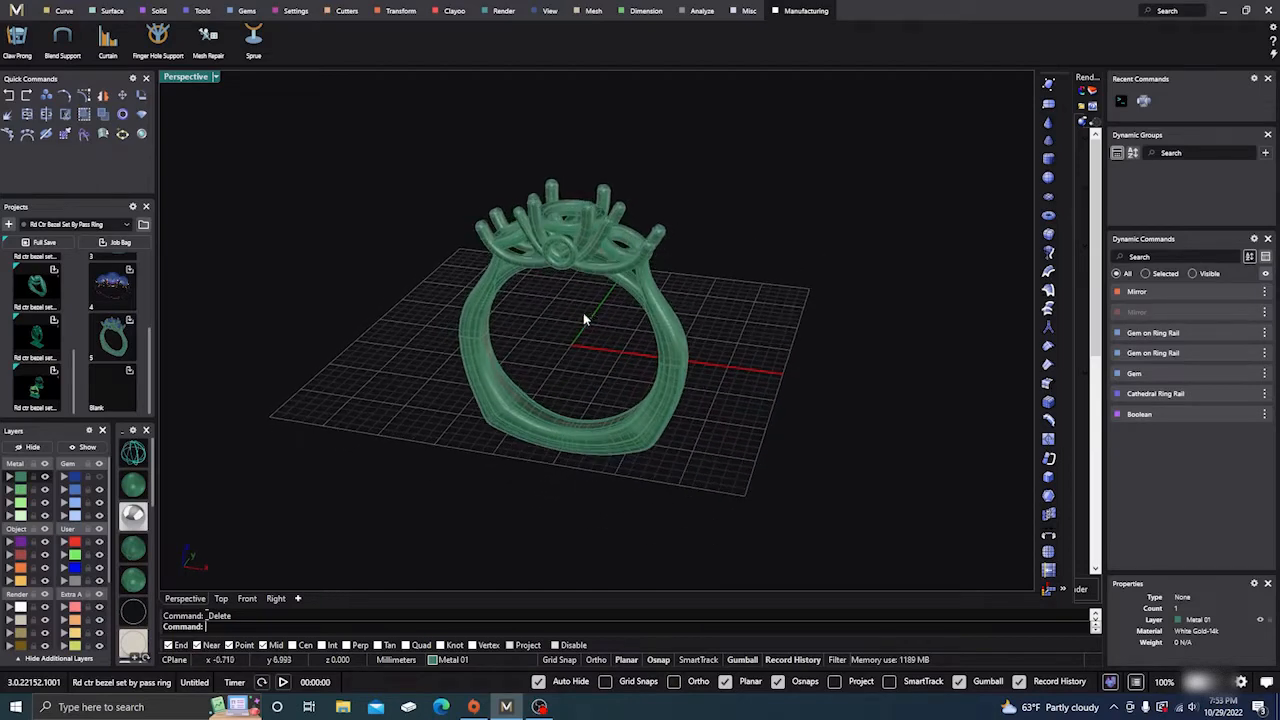
scroll(376, 192, "down", 2)
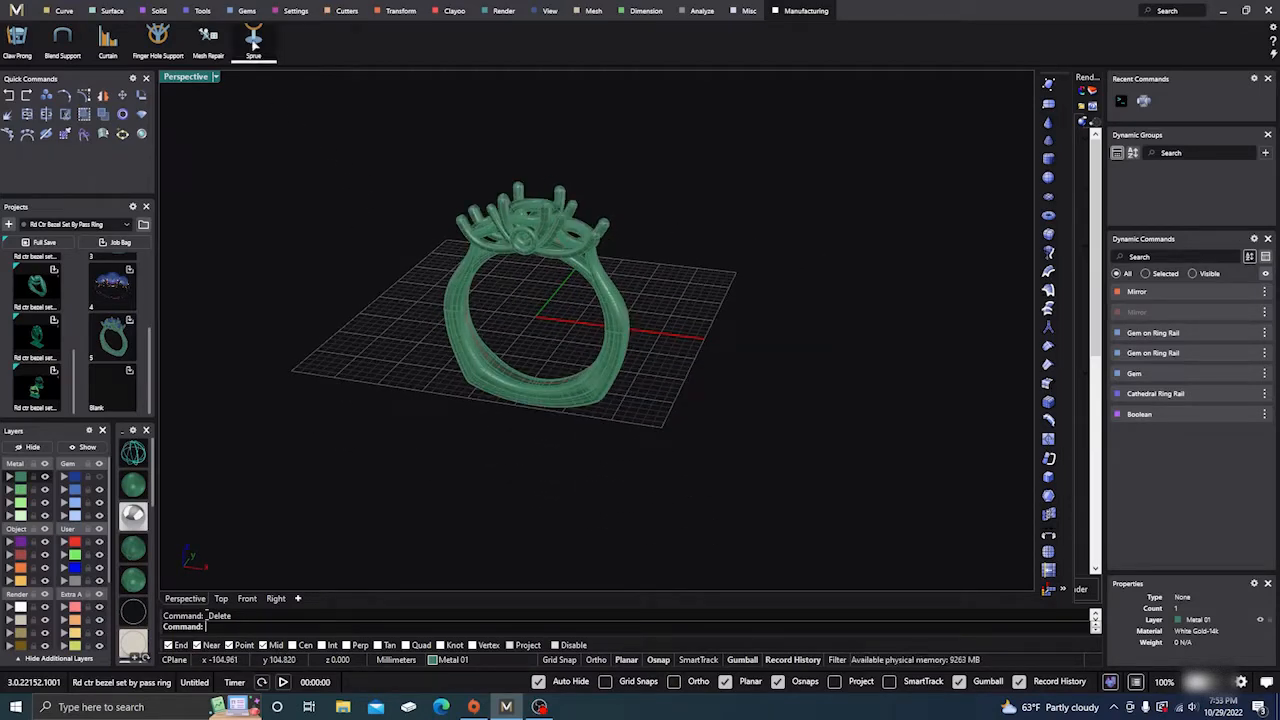
- Run the Sprue command on the ring to generate a sprue preview beneath the shank
left_click(253, 36)
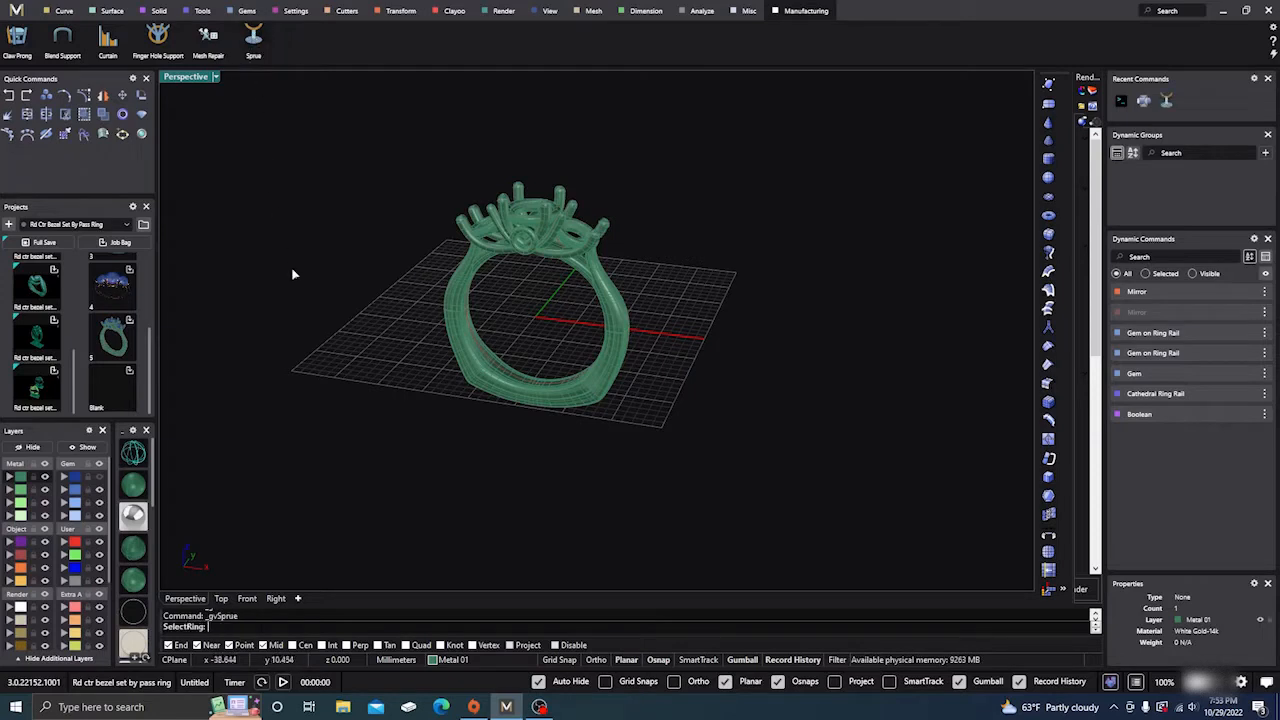
left_click(487, 399)
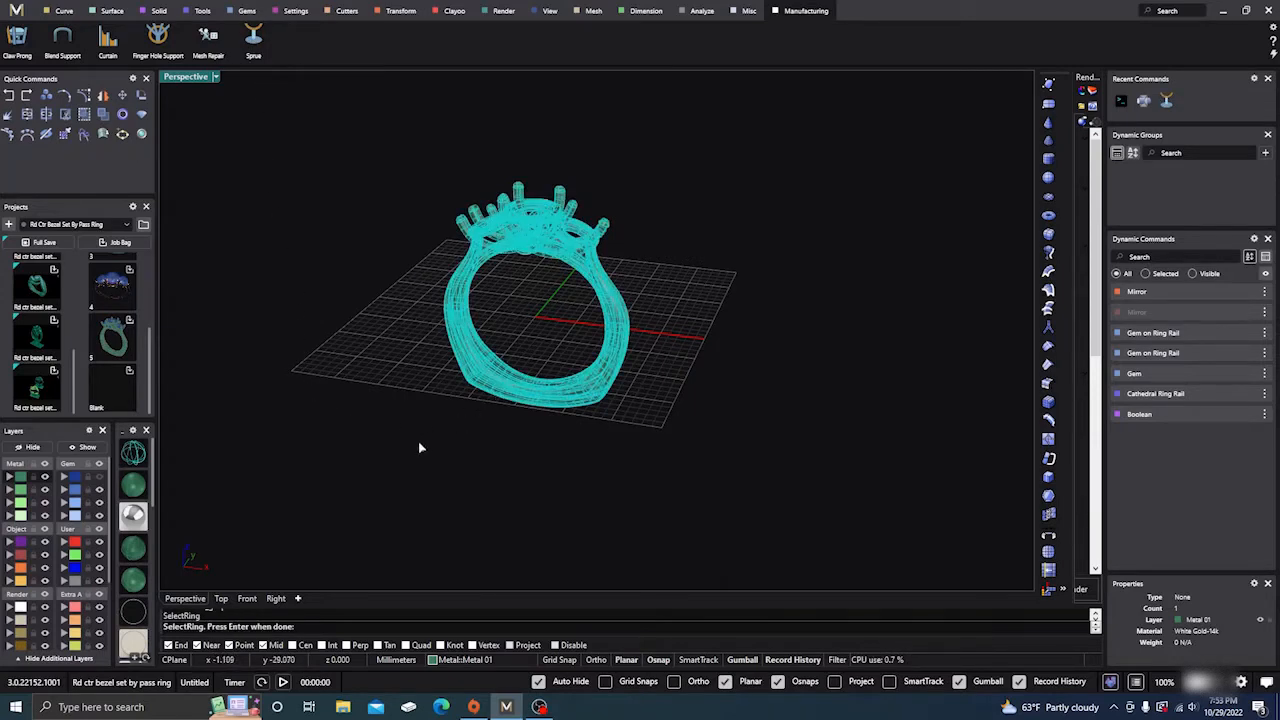
key("Return")
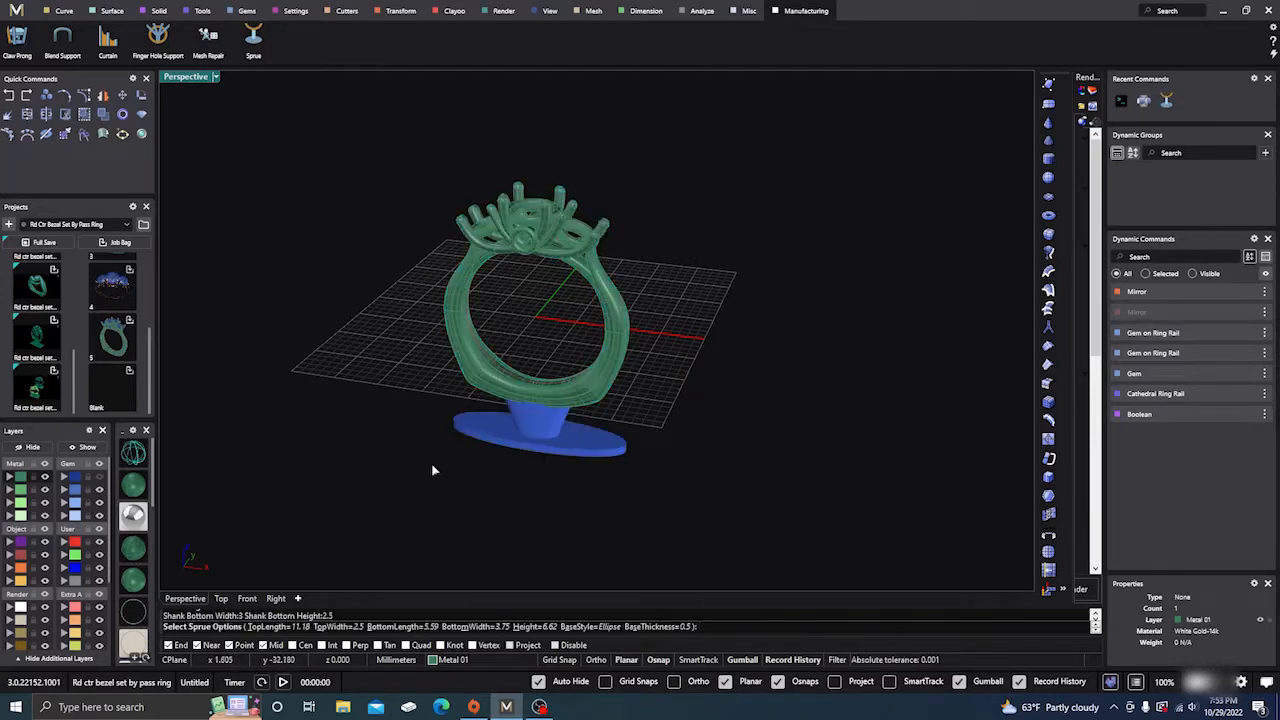
- Set the sprue height to 10 mm and accept the elliptical-base sprue under the shank
right_click_drag(418, 448, 447, 479)
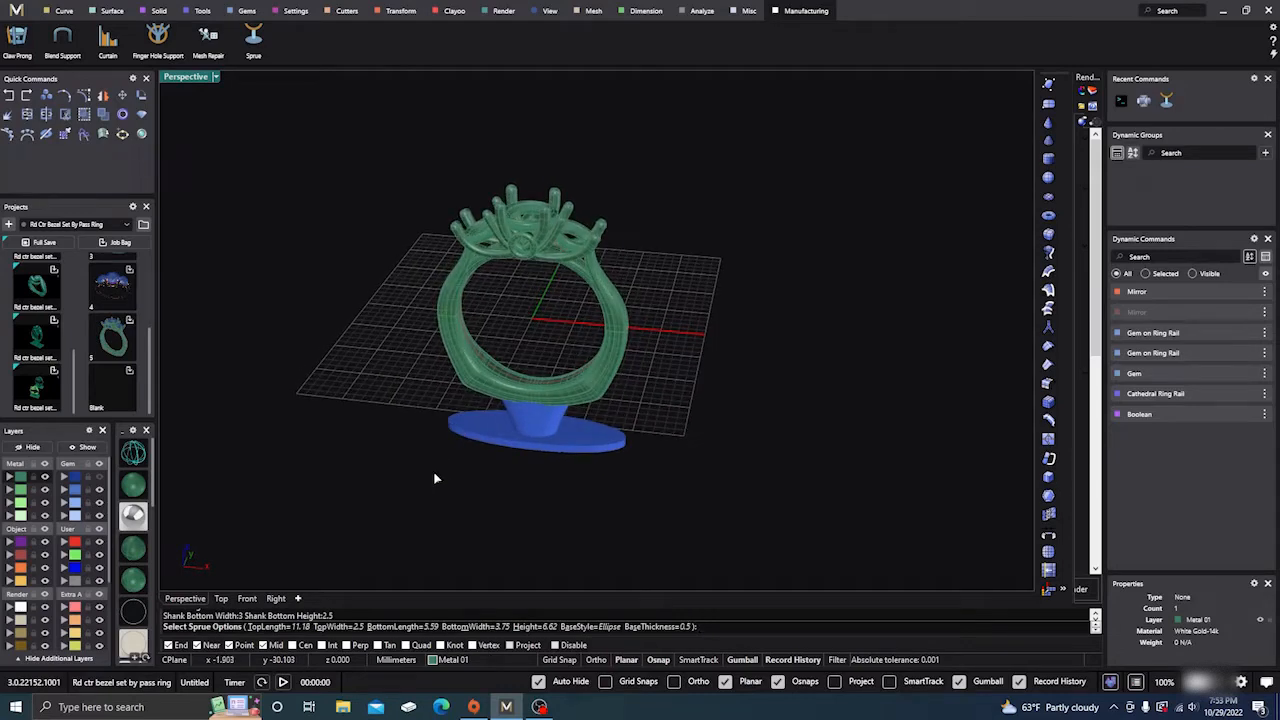
scroll(522, 432, "up", 3)
scroll(522, 442, "down", 3)
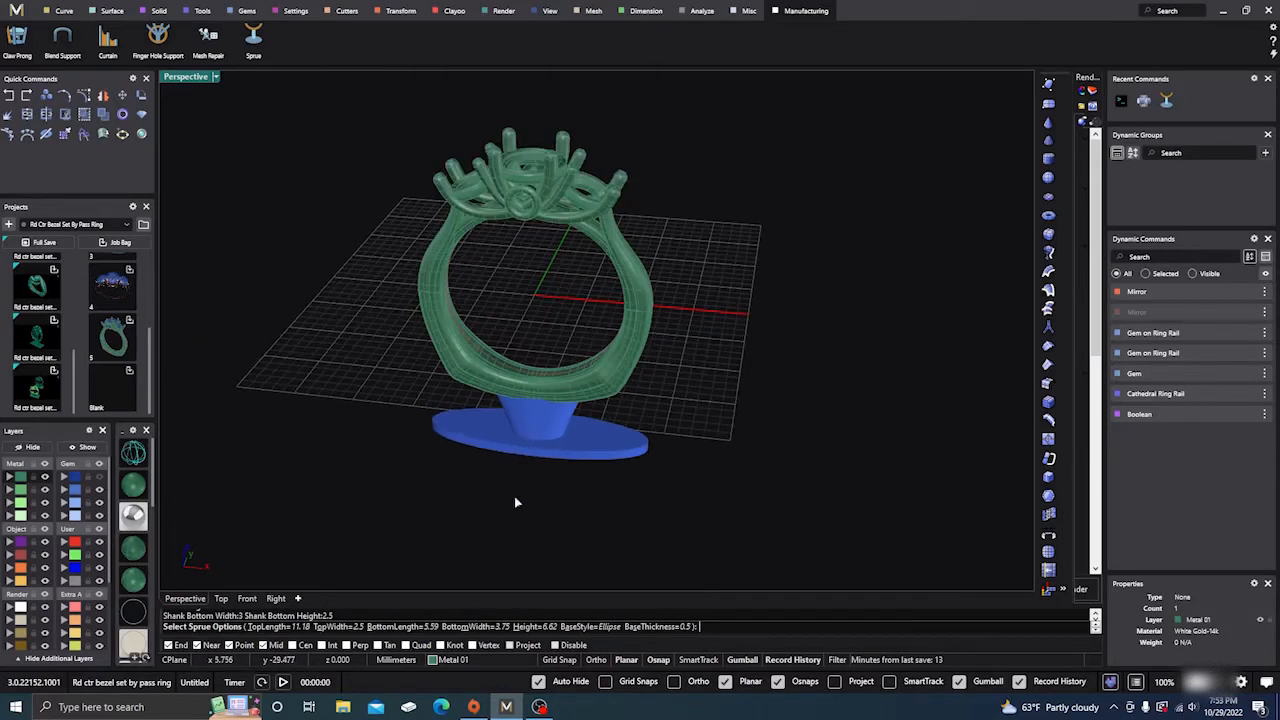
right_click_drag(514, 497, 549, 453)
scroll(543, 440, "down", 3)
scroll(534, 429, "up", 3)
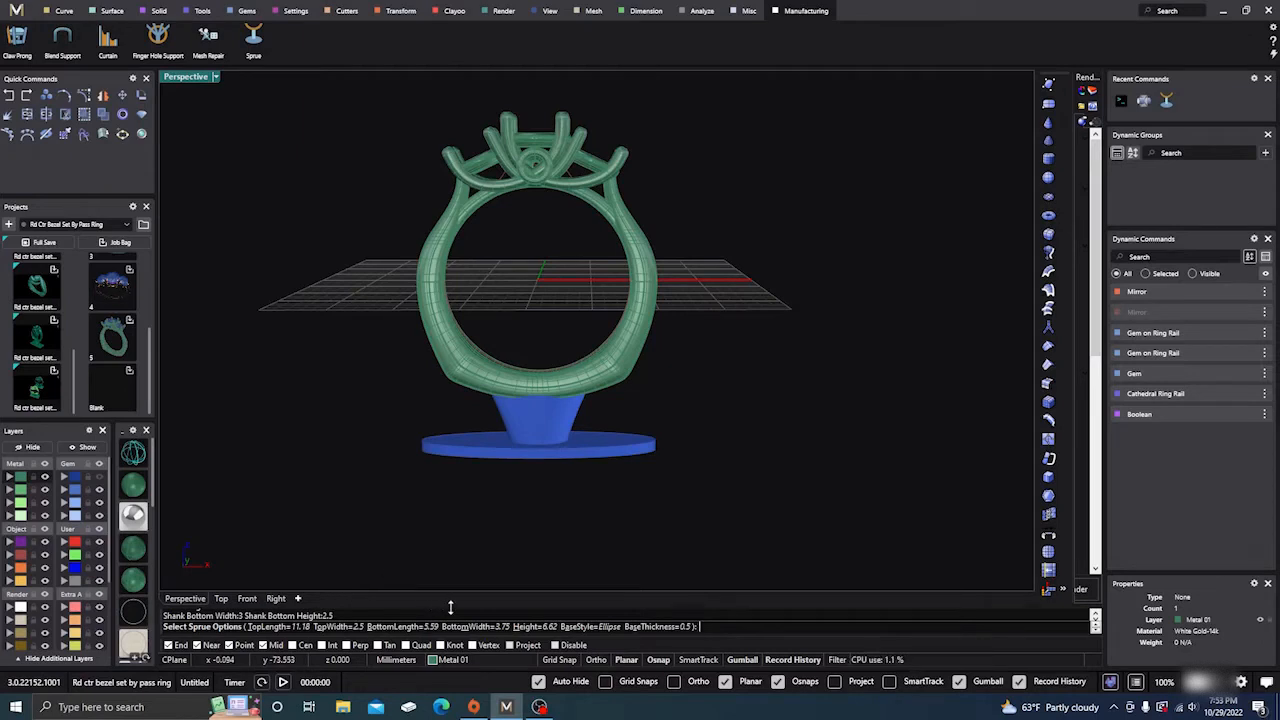
left_click(525, 626)
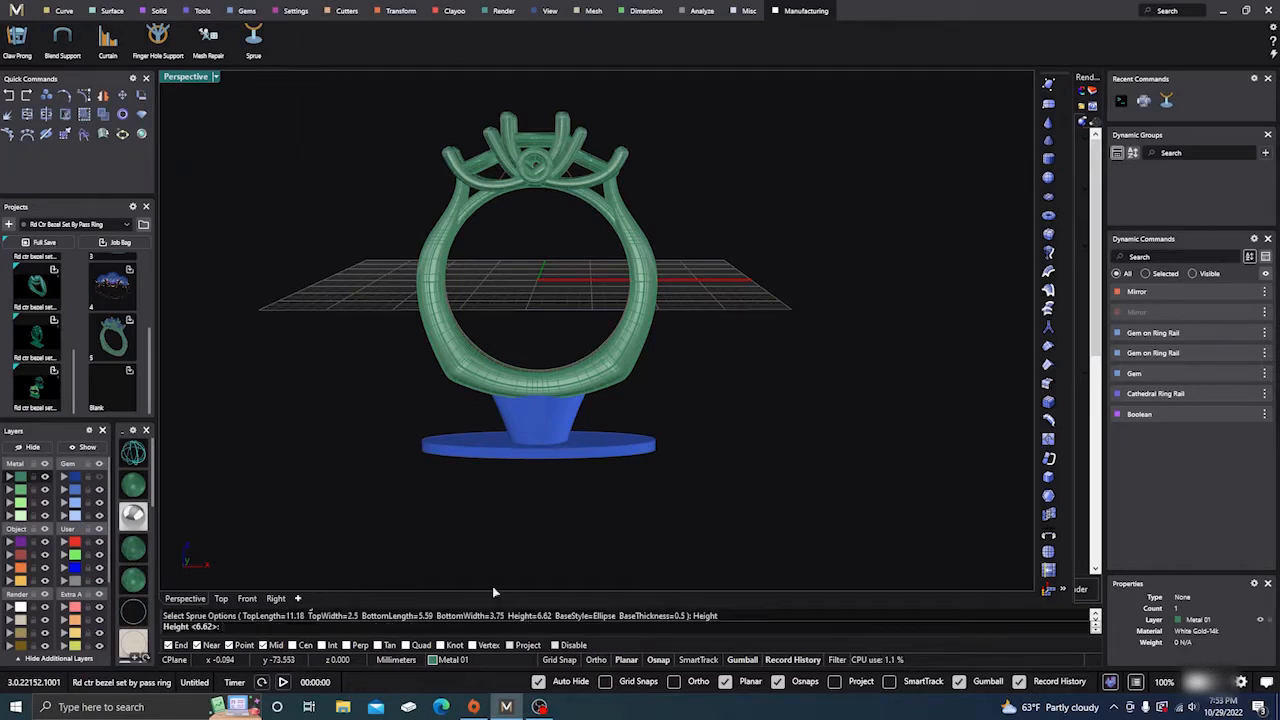
type("1")
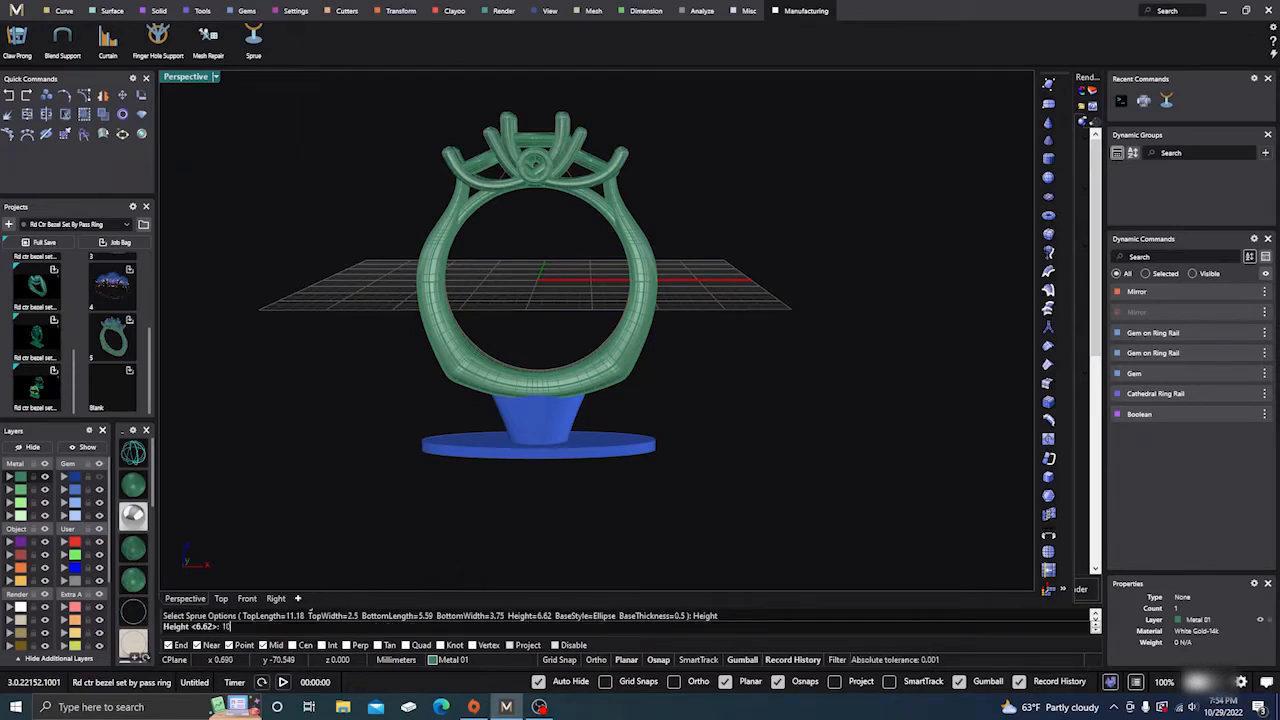
type("0")
key("Return")
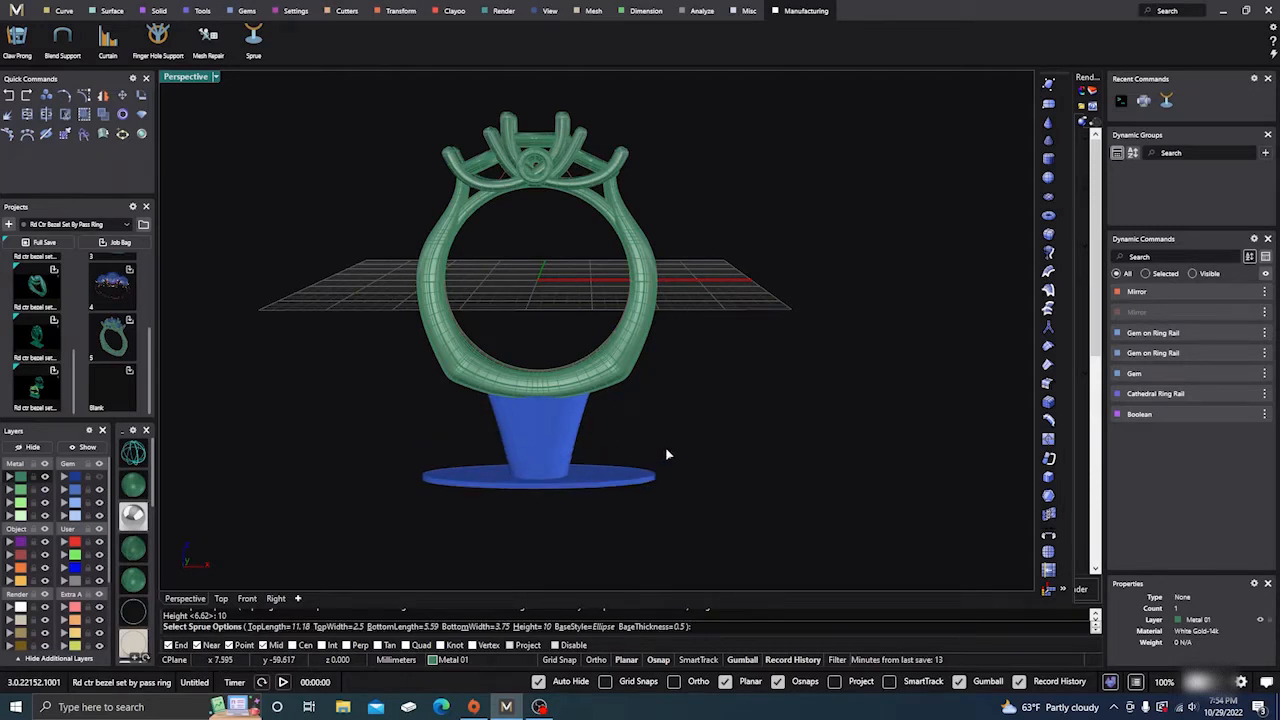
right_click_drag(668, 455, 597, 466)
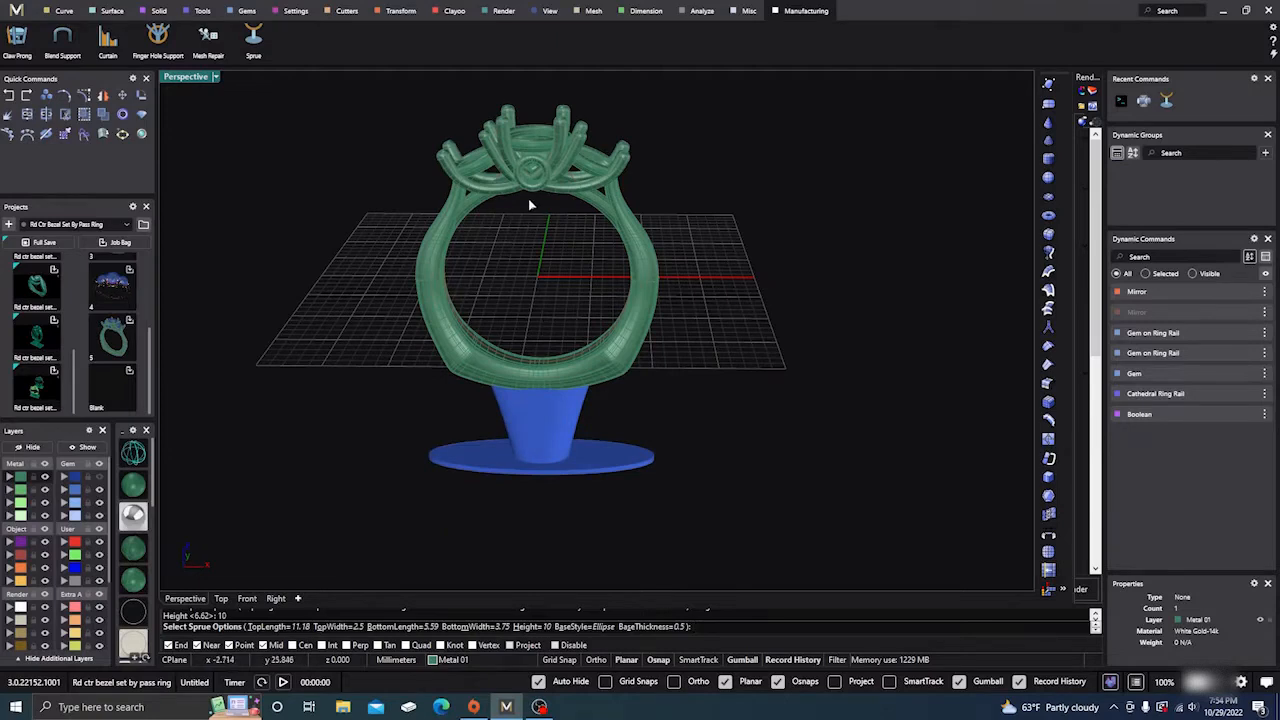
right_click_drag(700, 485, 689, 494)
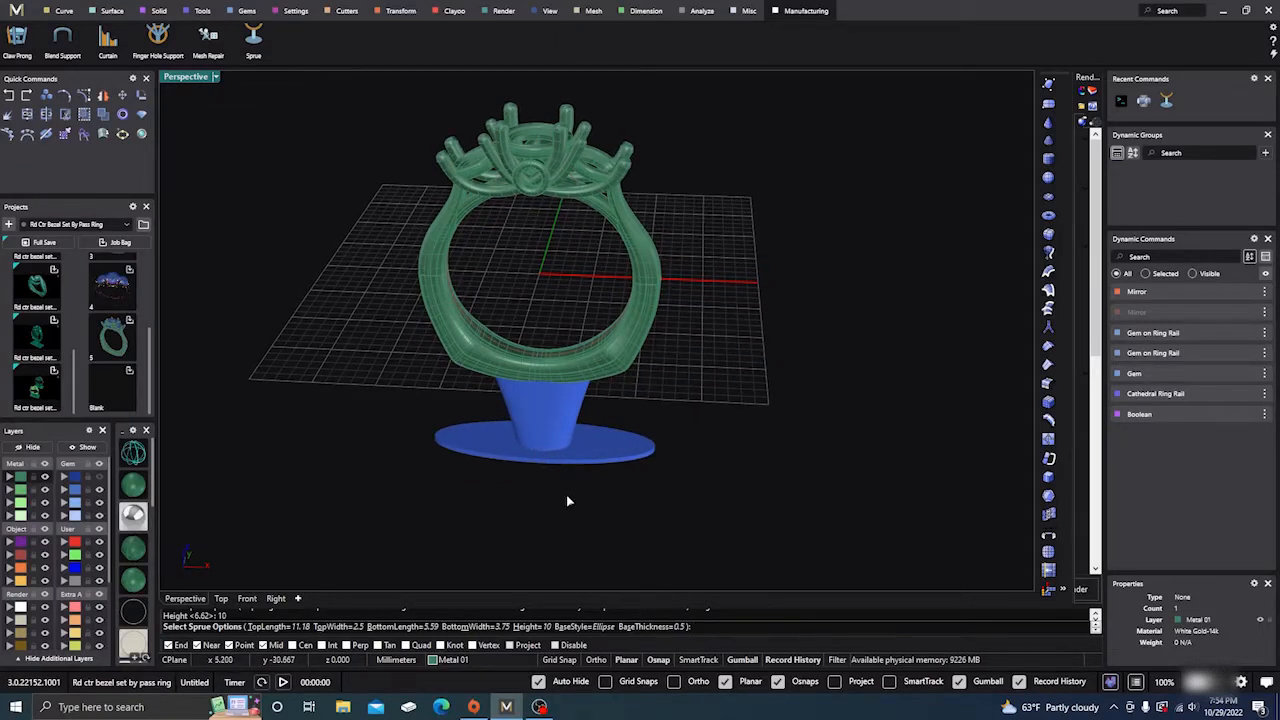
right_click_drag(567, 496, 557, 454)
right_click(557, 454)
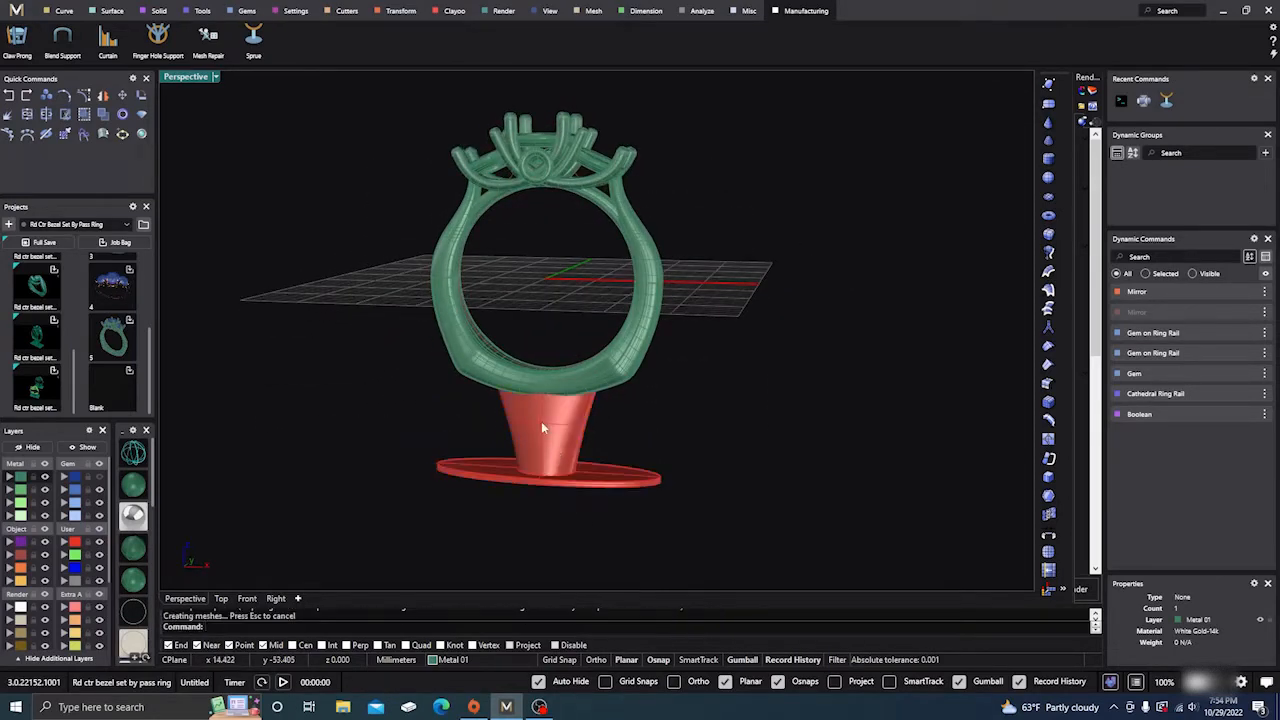
- Try a Finger Hole Support post rising from the inside of the shank, anchored near the centre of the finger hole
right_click_drag(549, 347, 600, 342)
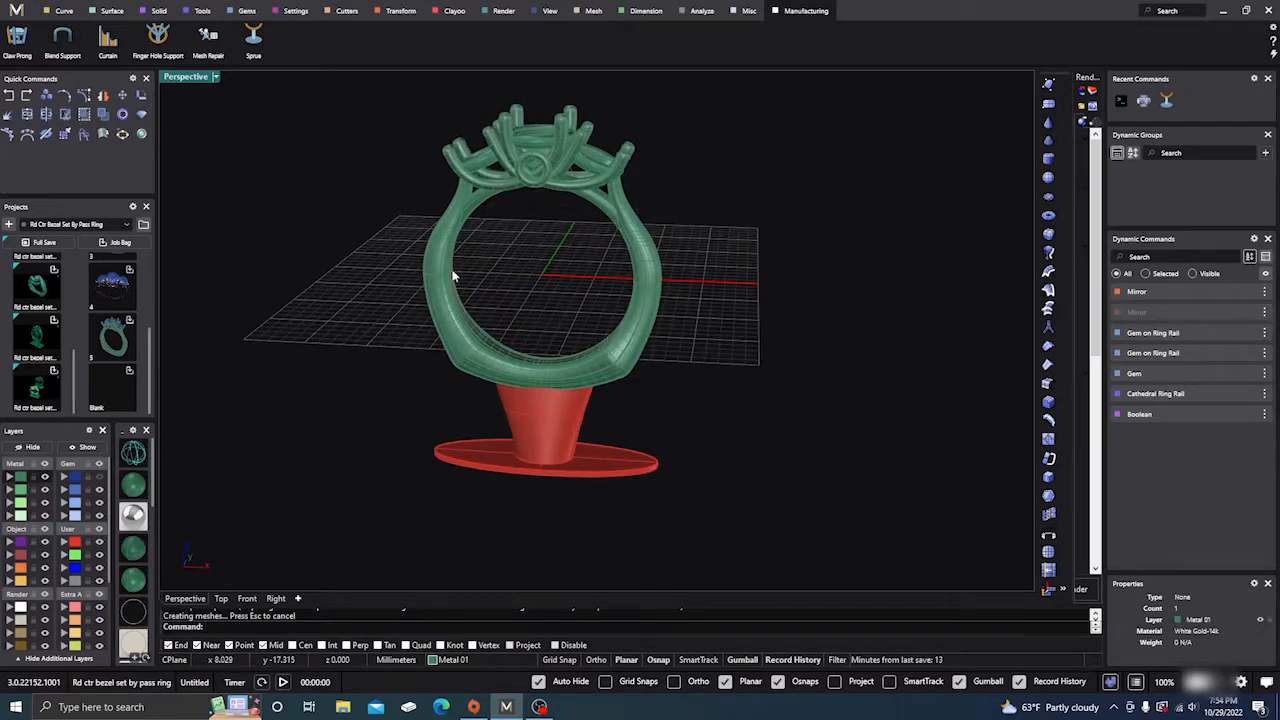
left_click(158, 40)
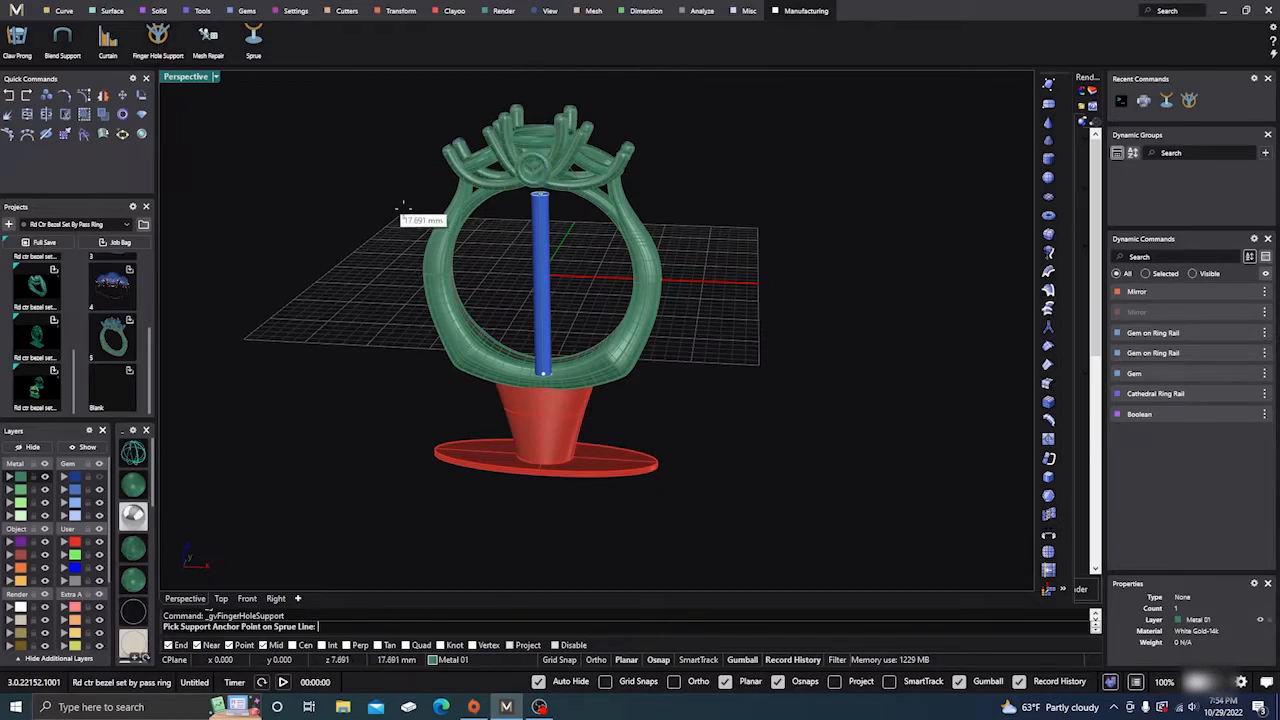
left_click(525, 283)
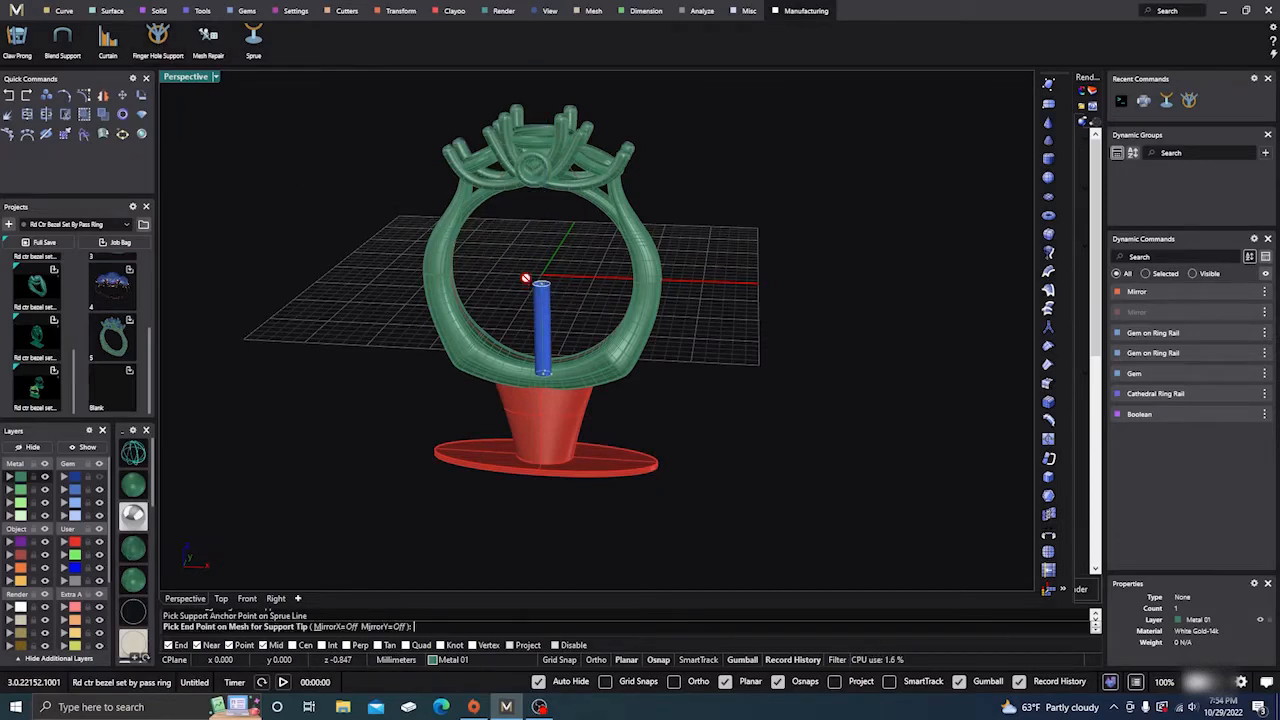
right_click_drag(526, 280, 528, 198)
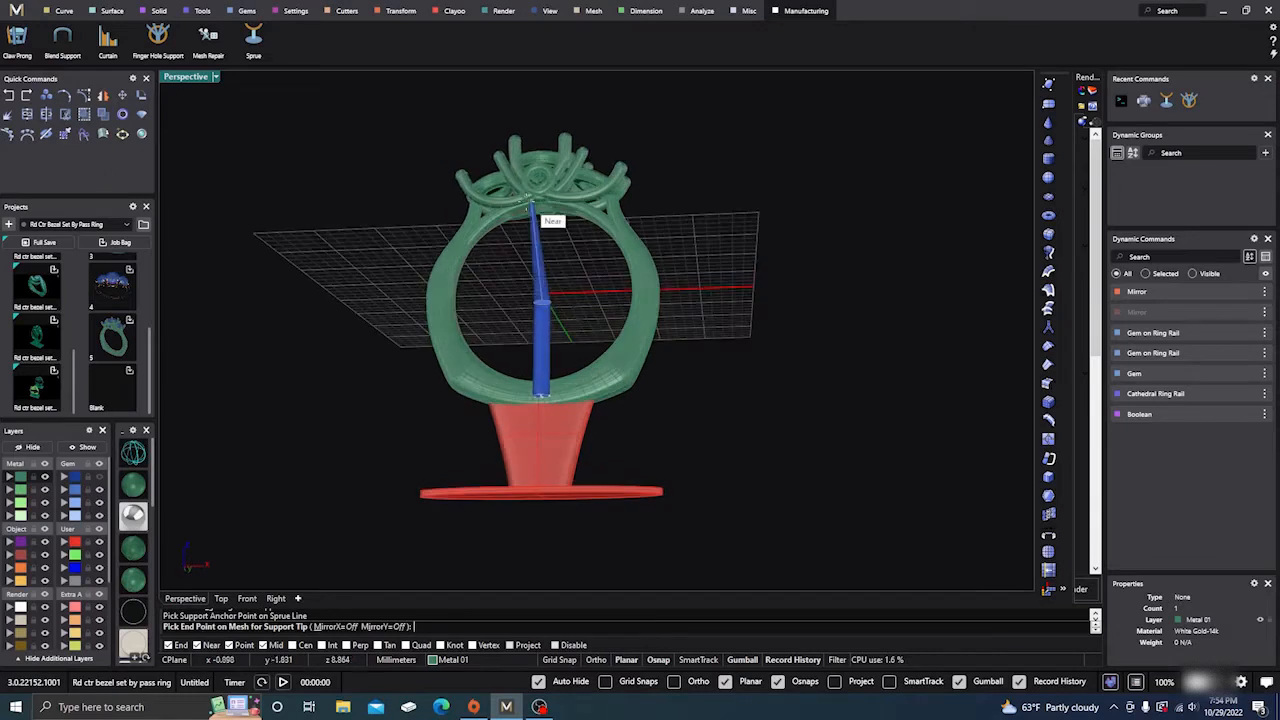
left_click(524, 255)
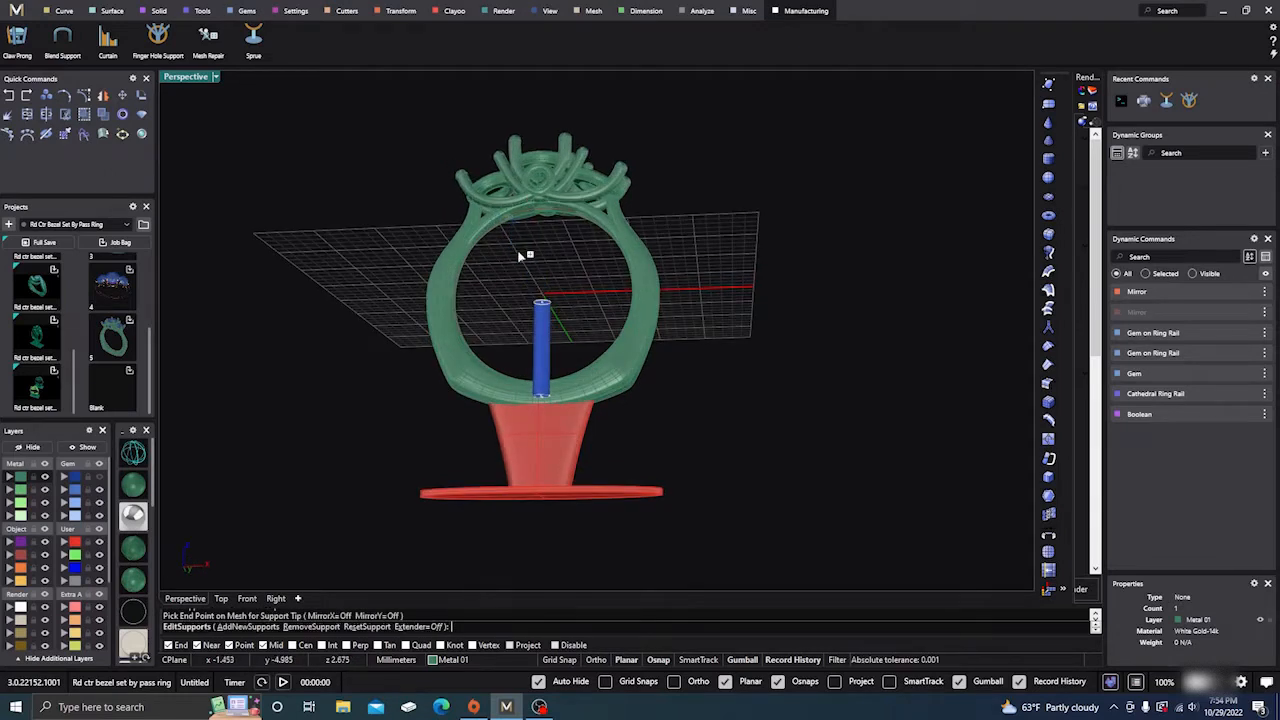
key("Return")
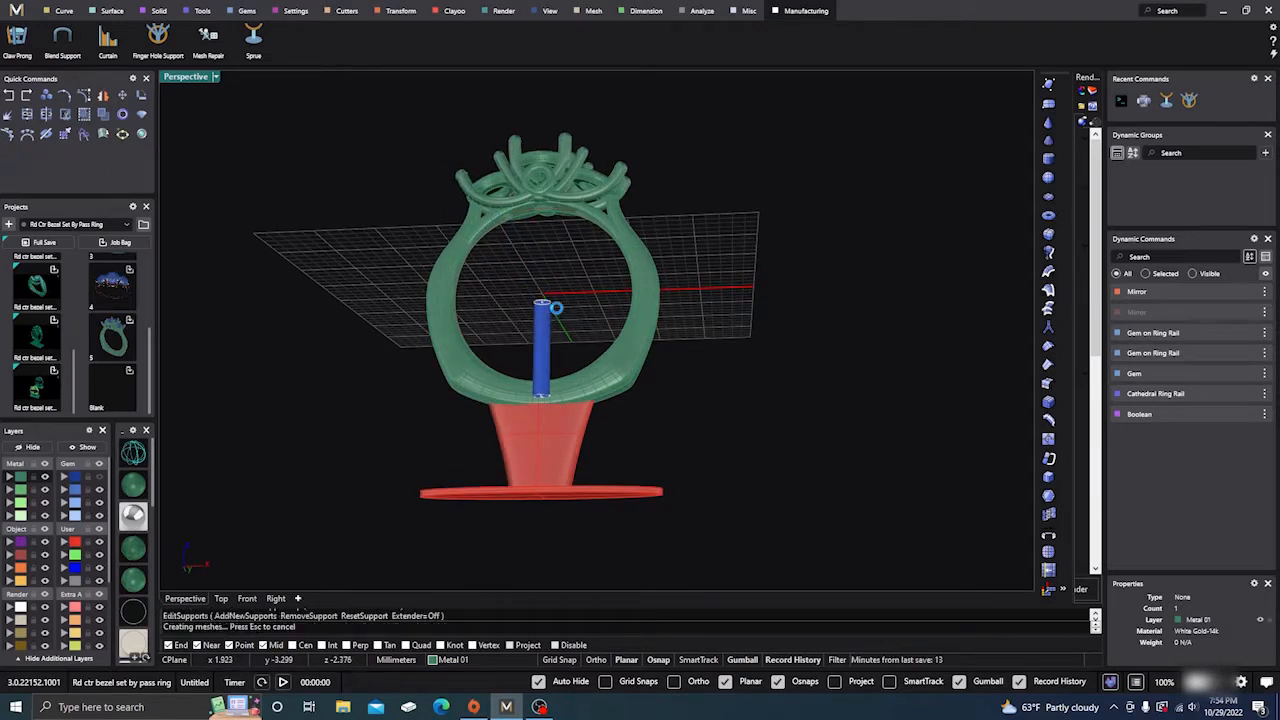
- Delete the support post inside the finger hole
left_click(548, 316)
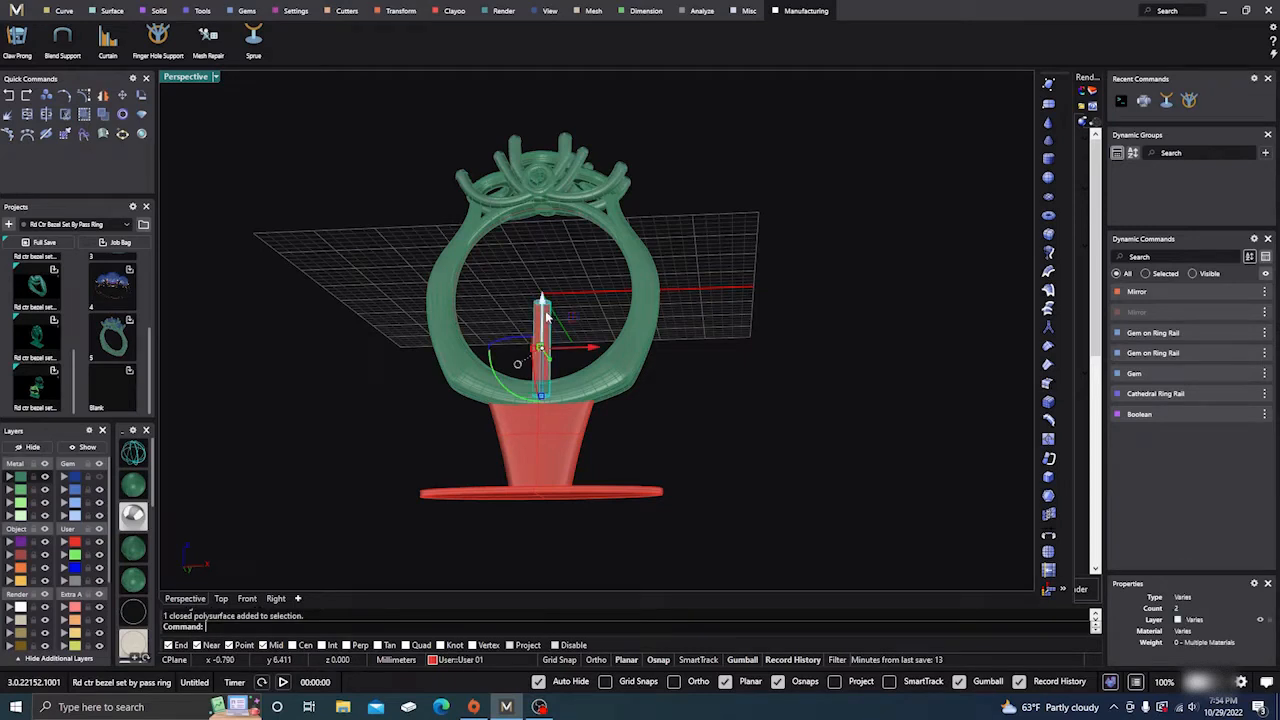
key("Delete")
scroll(490, 322, "down", 2)
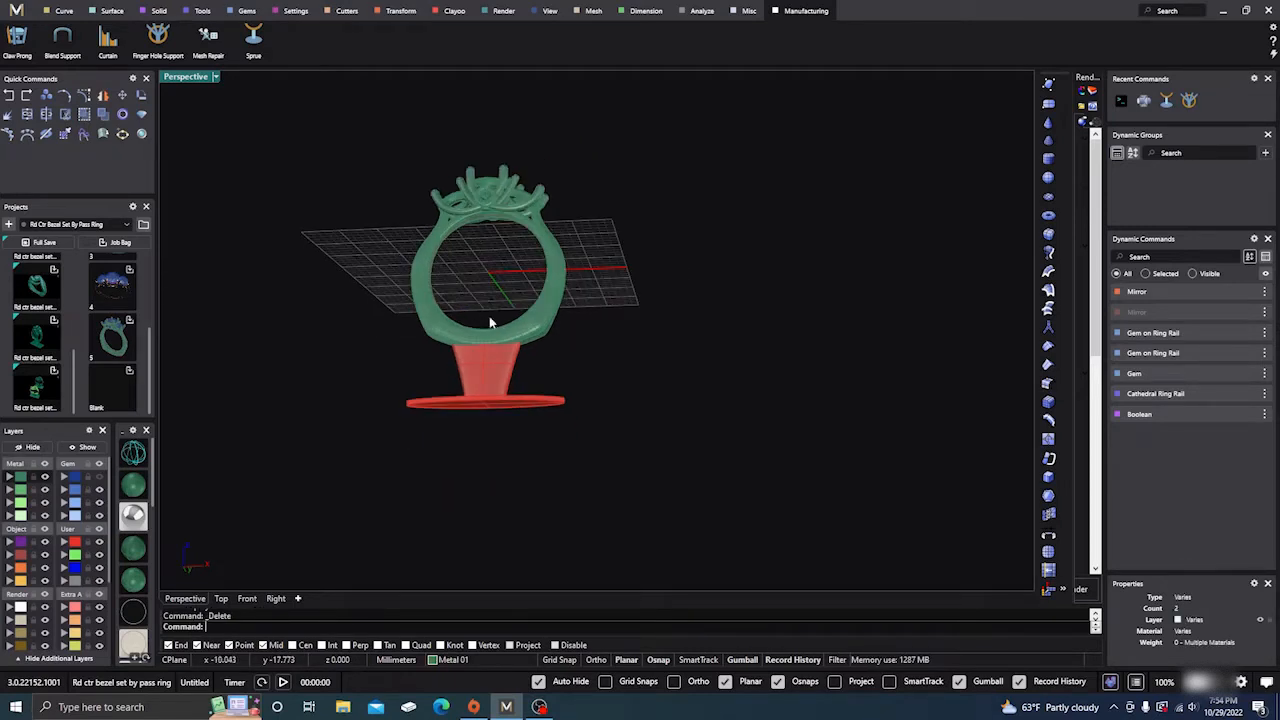
- Examine the ring and its sprue from several angles
right_click_drag(490, 322, 621, 348)
scroll(689, 370, "down", 3)
scroll(561, 305, "up", 5)
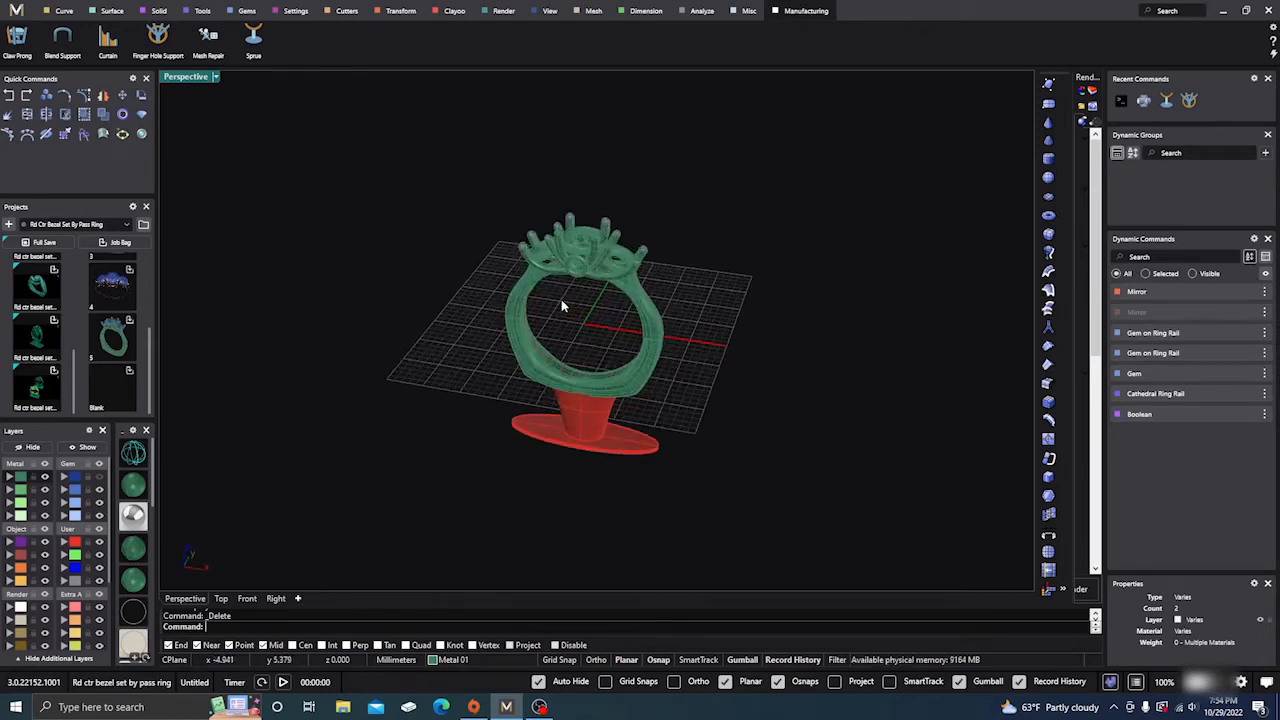
right_click_drag(561, 305, 620, 350)
scroll(581, 298, "up", 4)
scroll(634, 306, "down", 3)
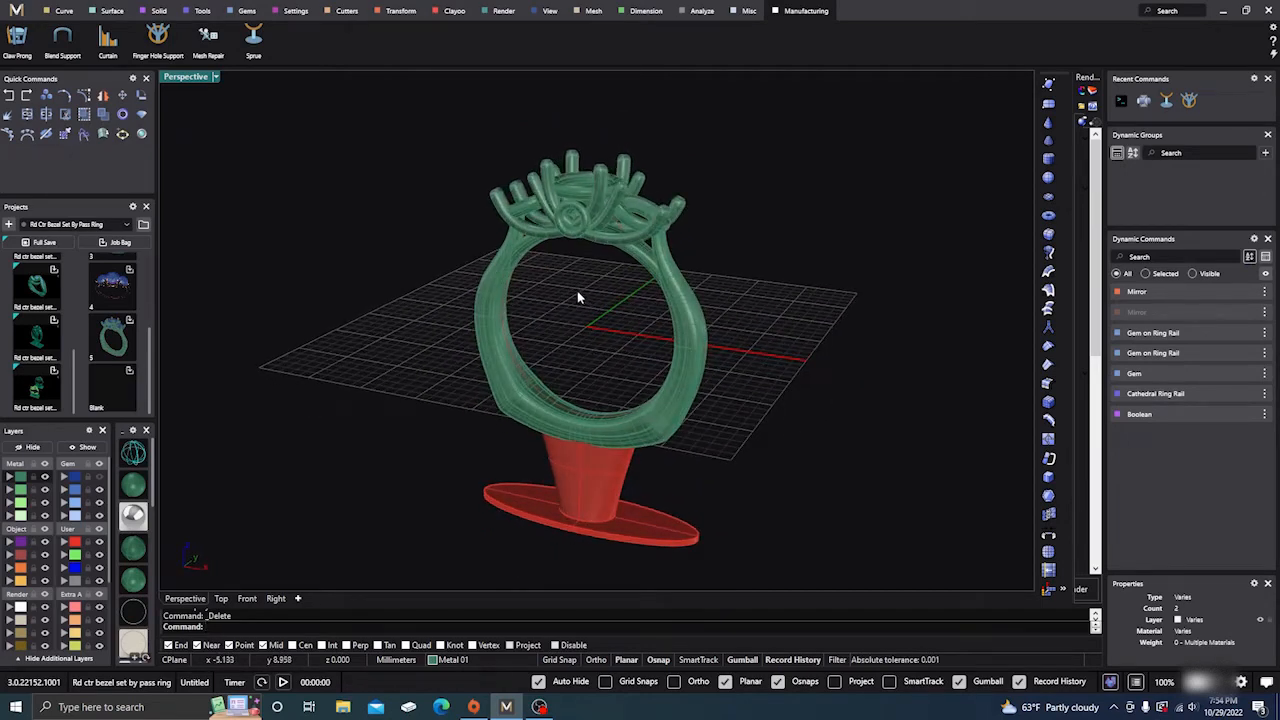
scroll(578, 297, "down", 2)
right_click_drag(577, 289, 570, 306)
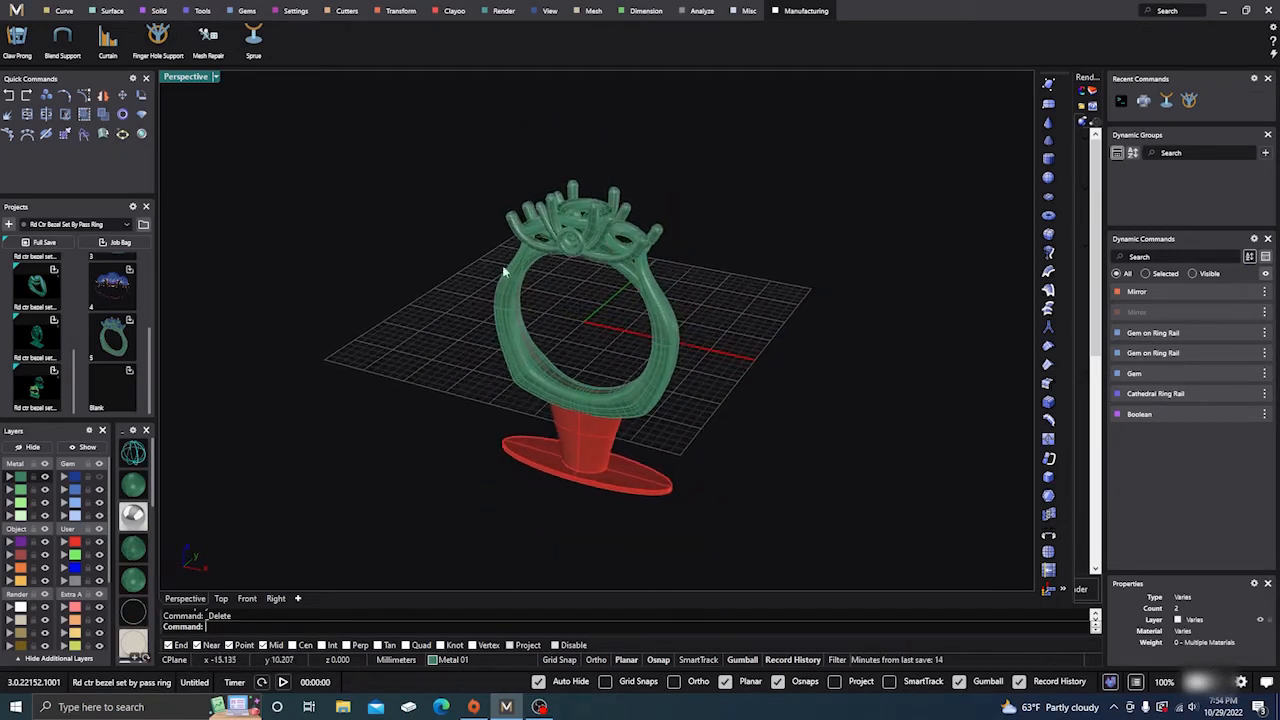
- Create a clipping plane in the Top view with a rectangle that surrounds the whole ring and sprue
left_click(216, 78)
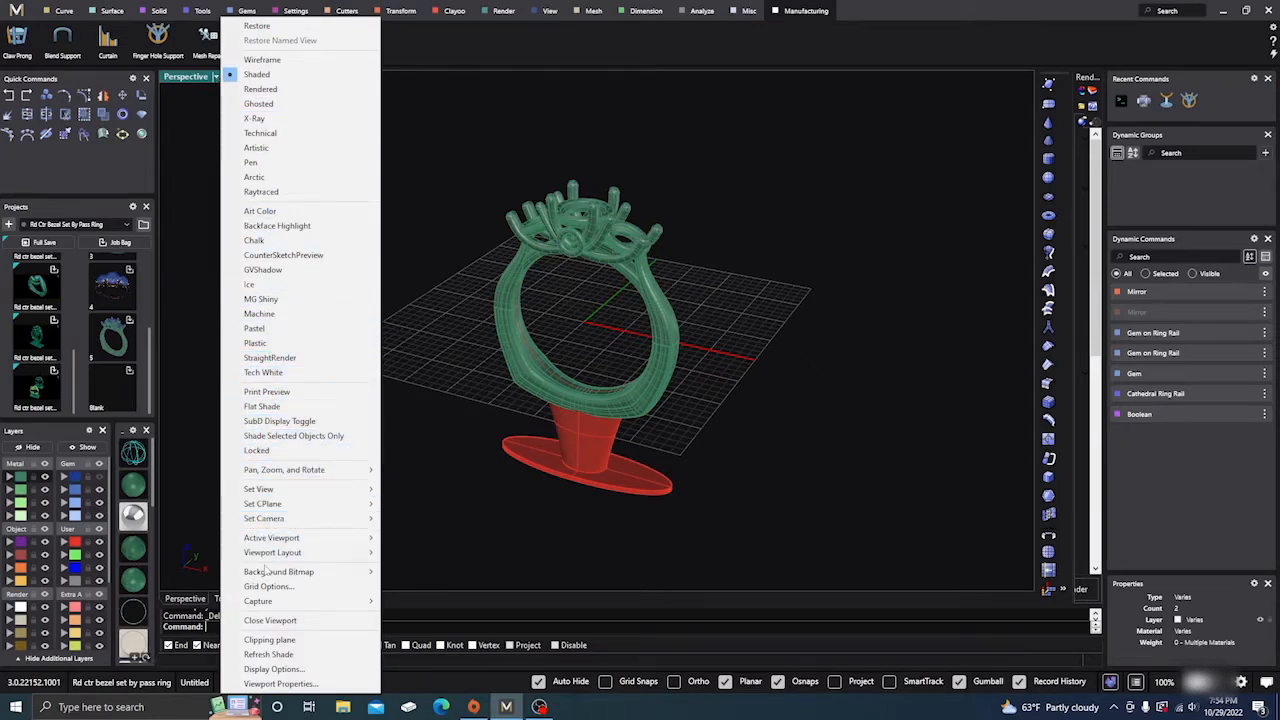
left_click(270, 640)
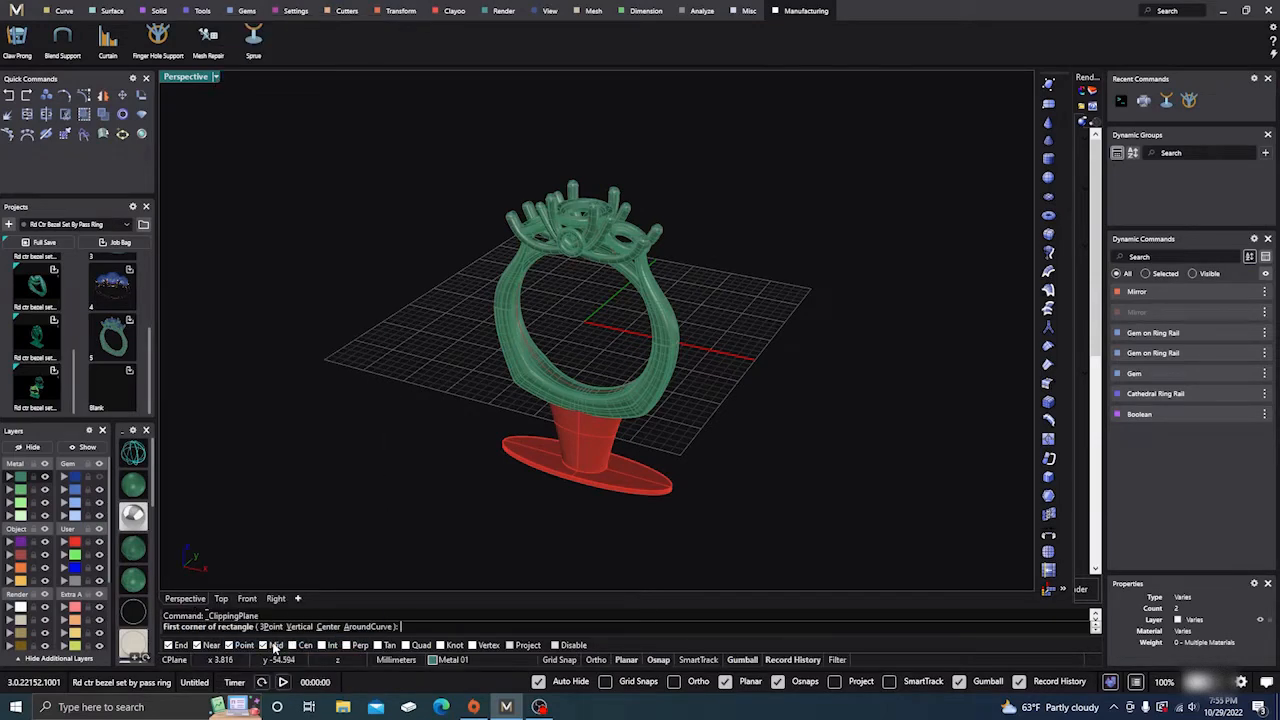
left_click(221, 598)
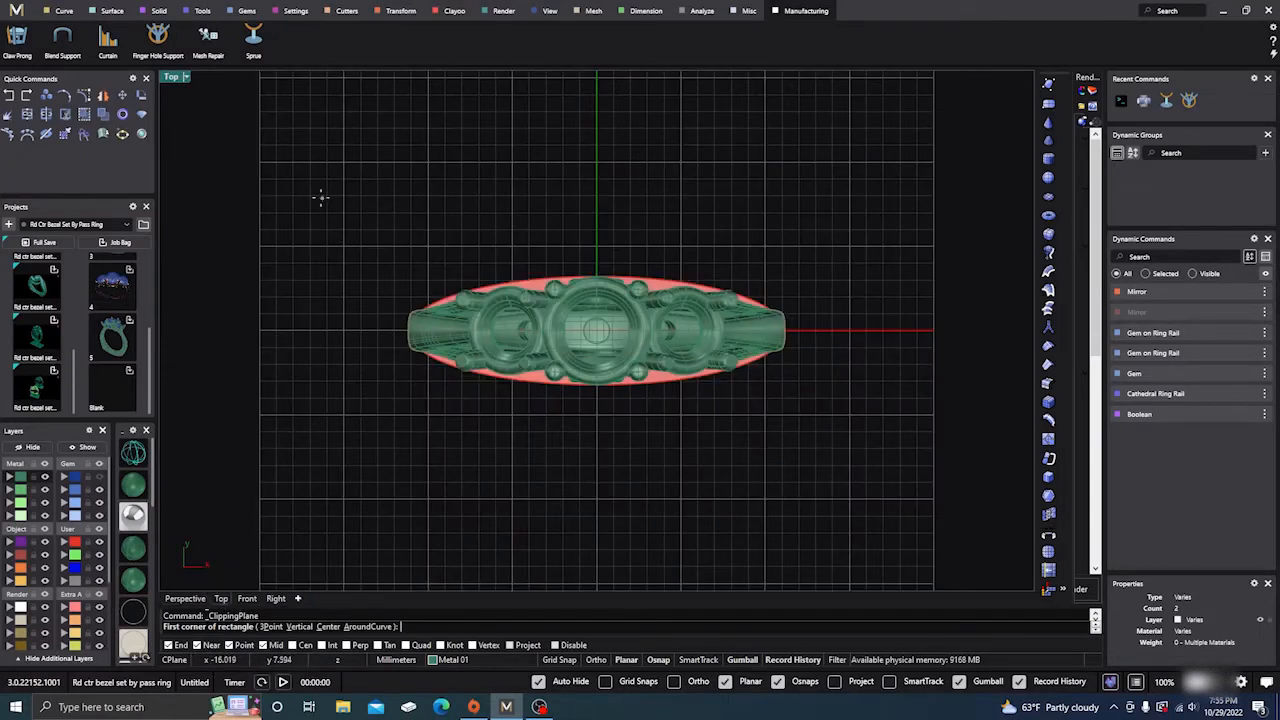
left_click(308, 147)
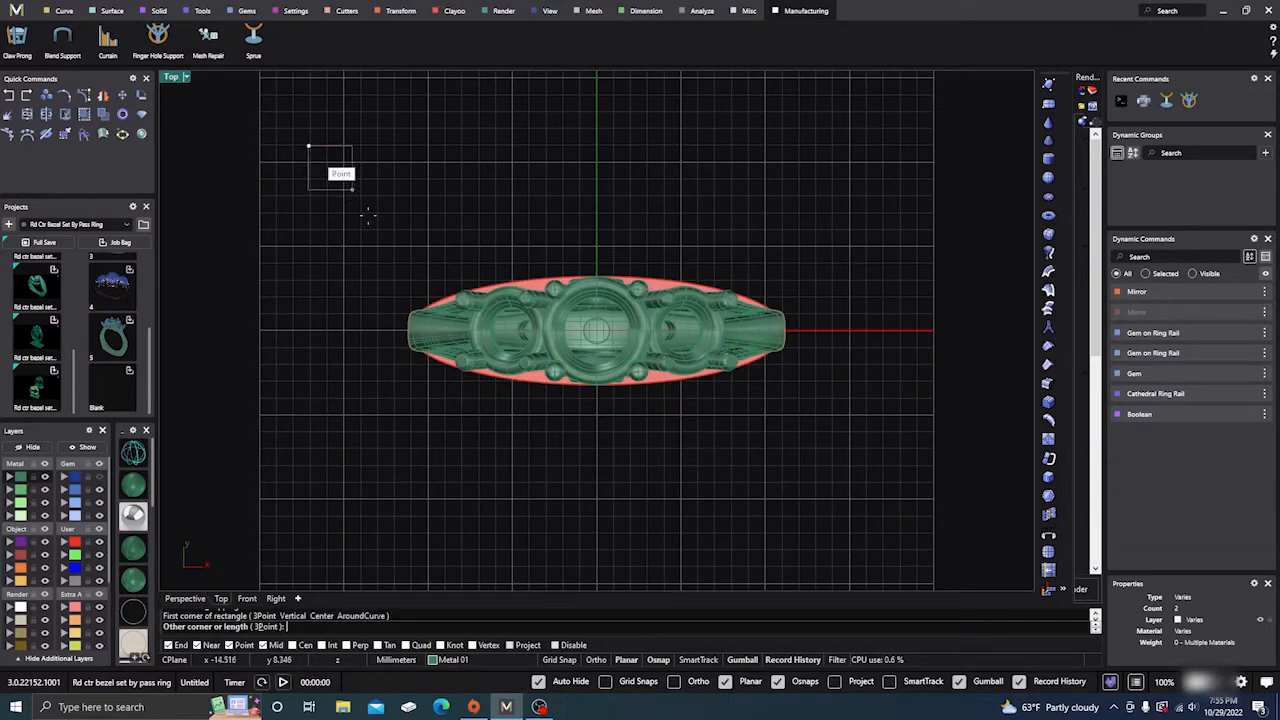
left_click(934, 528)
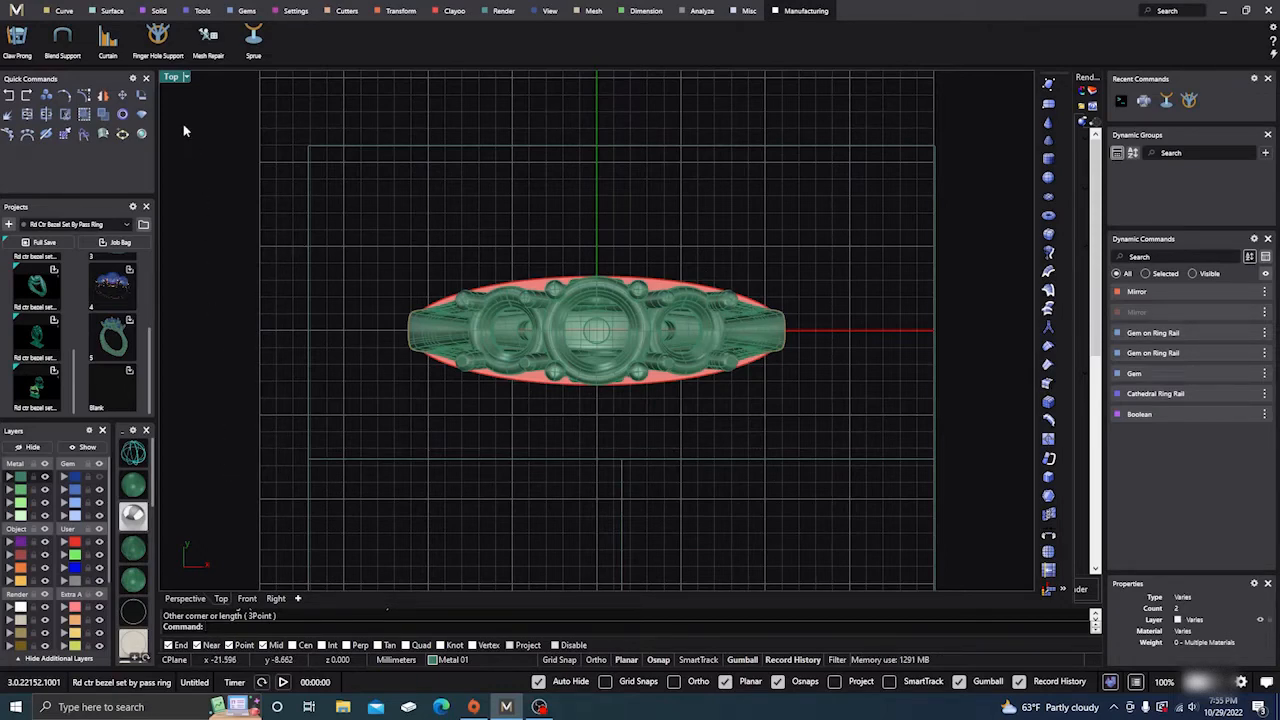
- Show the clipping plane in the four-view layout, select it by its edge, and enlarge the Perspective view
double_click(171, 78)
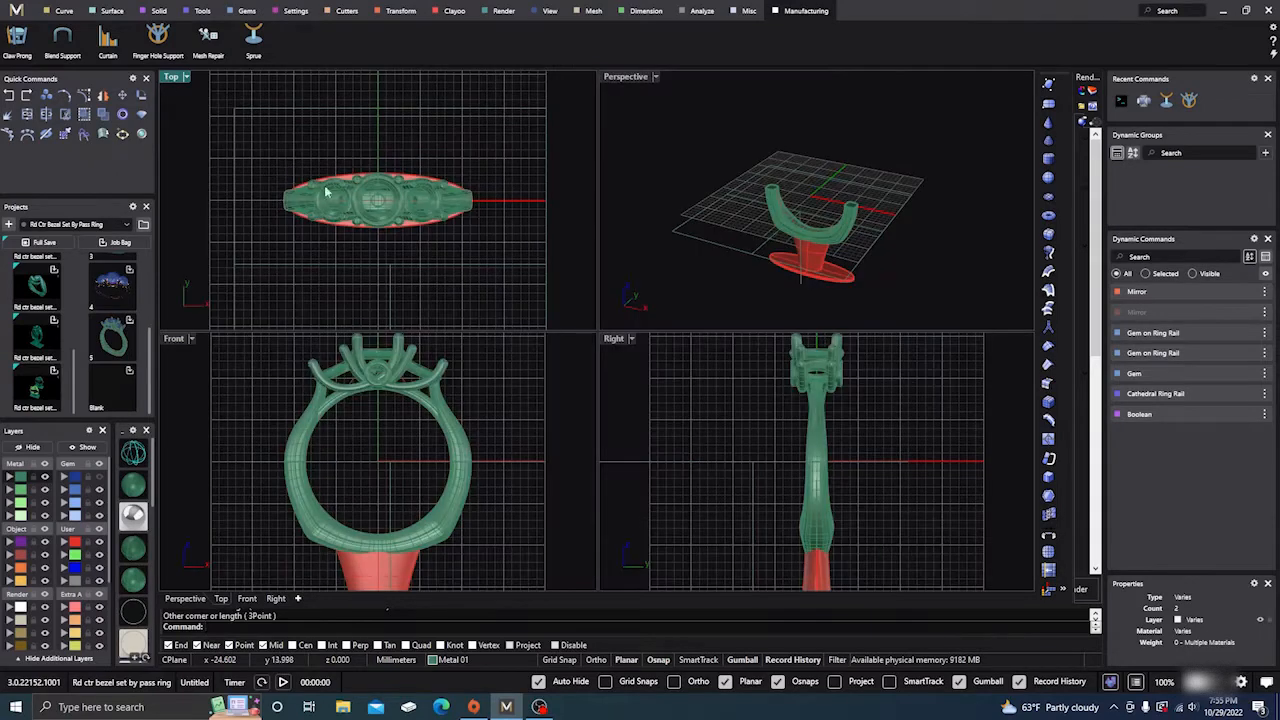
scroll(380, 181, "down", 2)
scroll(362, 397, "down", 3)
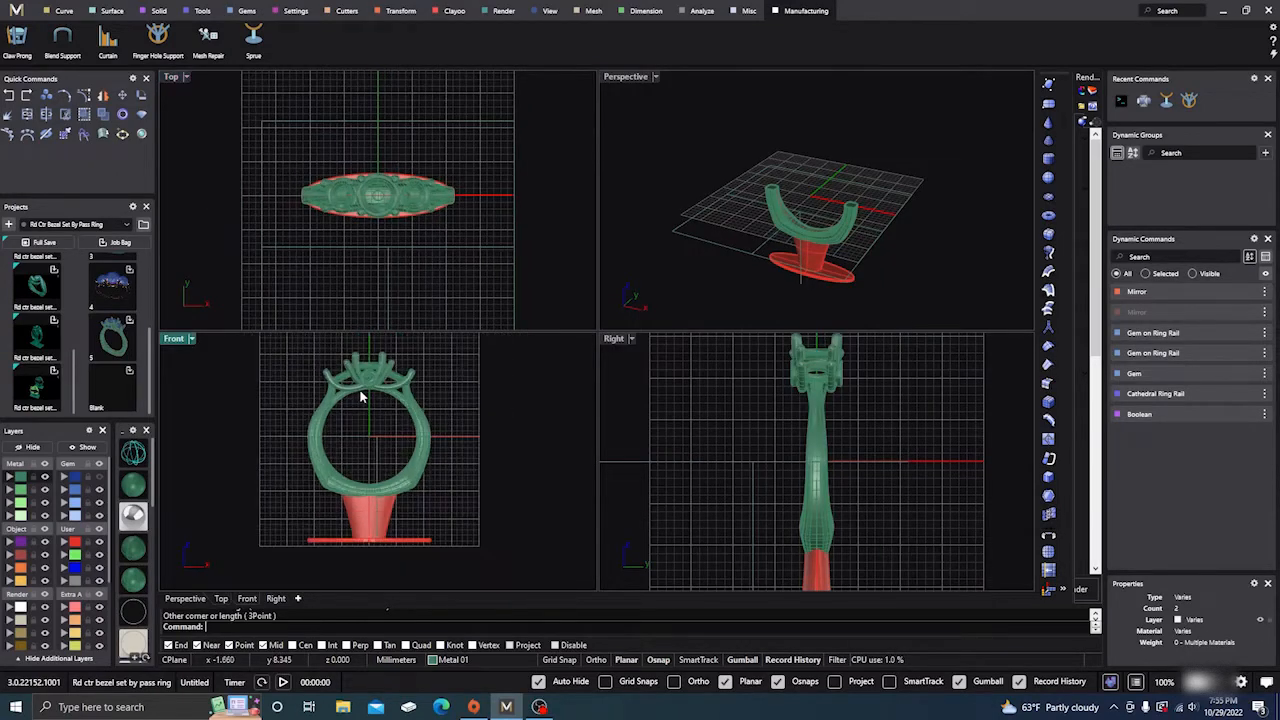
scroll(362, 397, "down", 1)
scroll(741, 403, "down", 3)
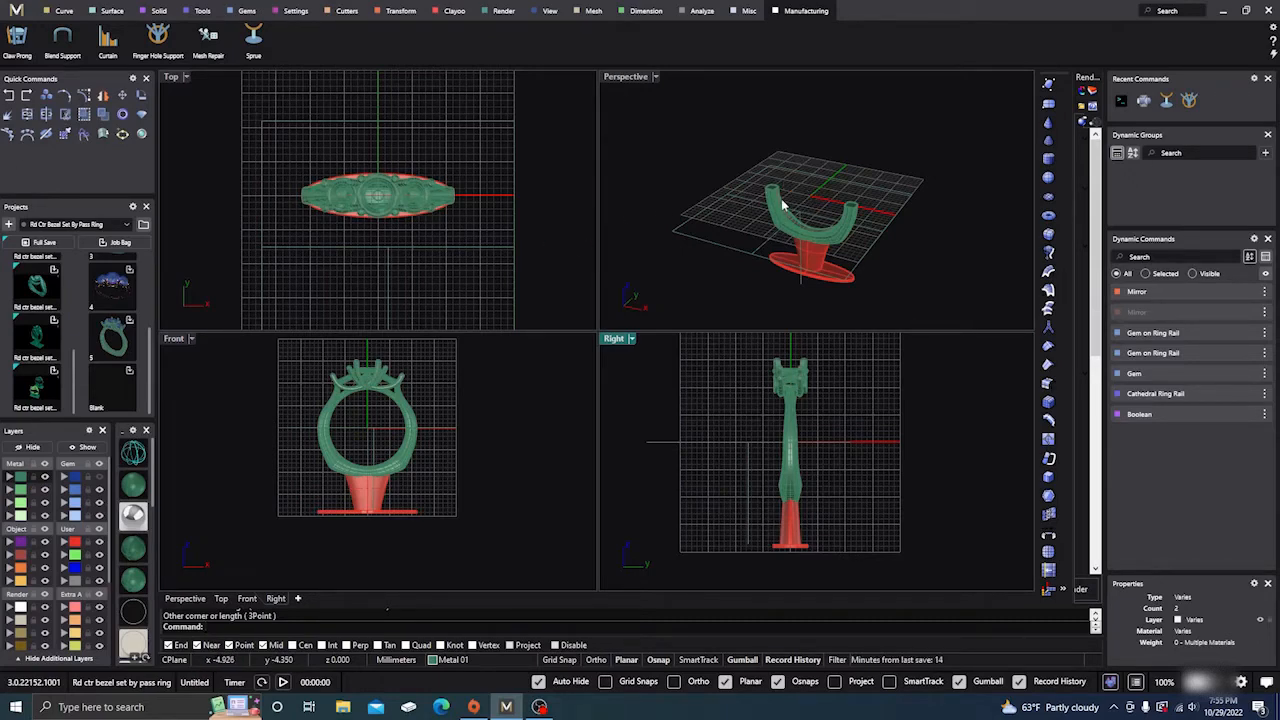
left_click(748, 253)
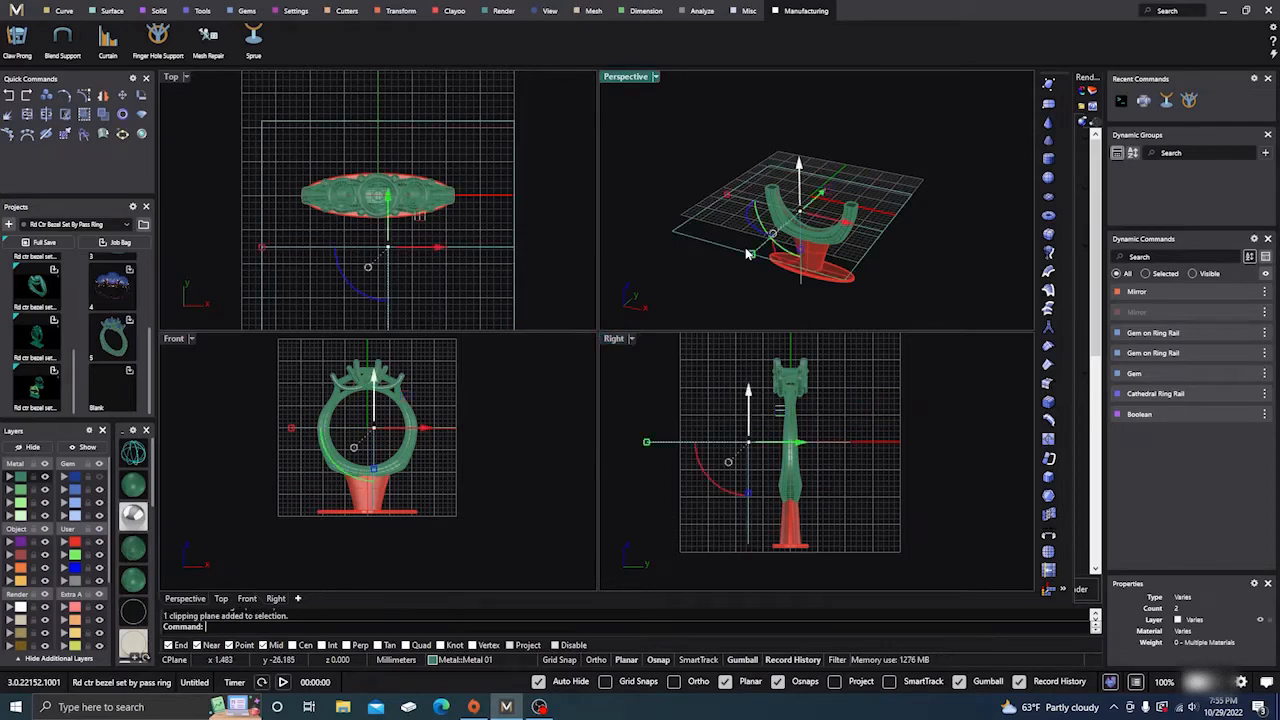
double_click(624, 77)
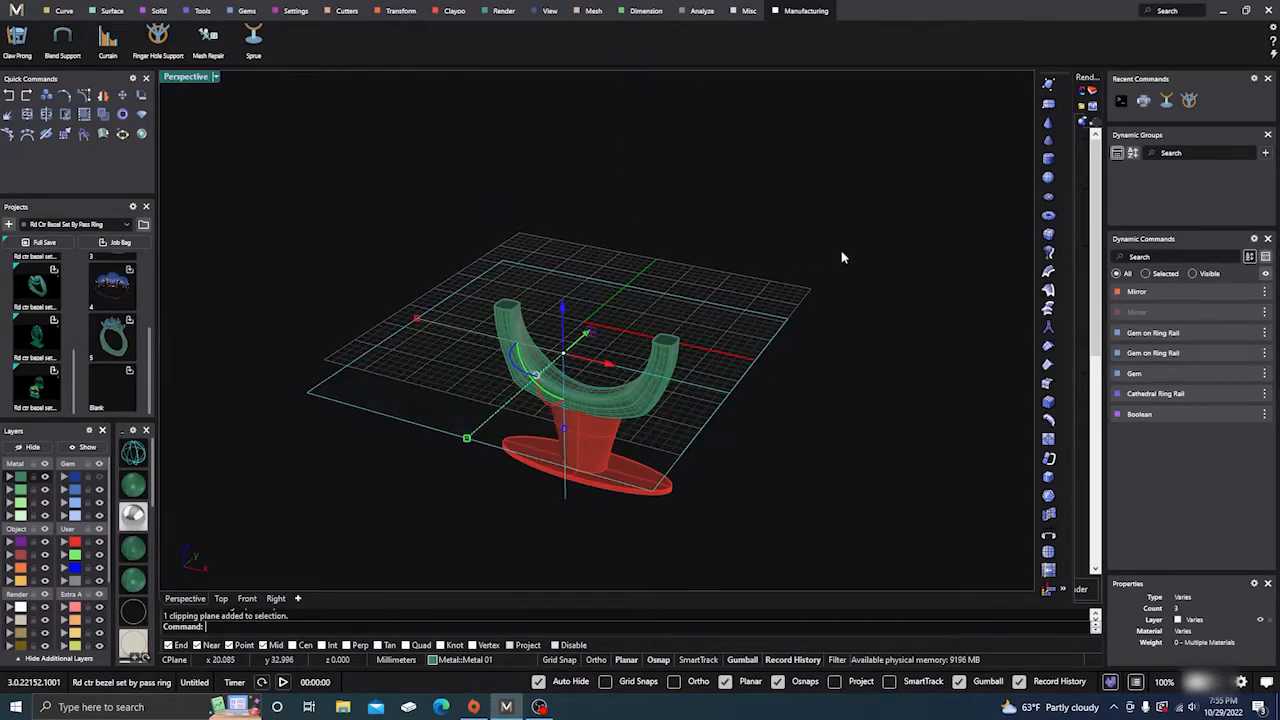
scroll(842, 258, "down", 2)
scroll(737, 258, "up", 2)
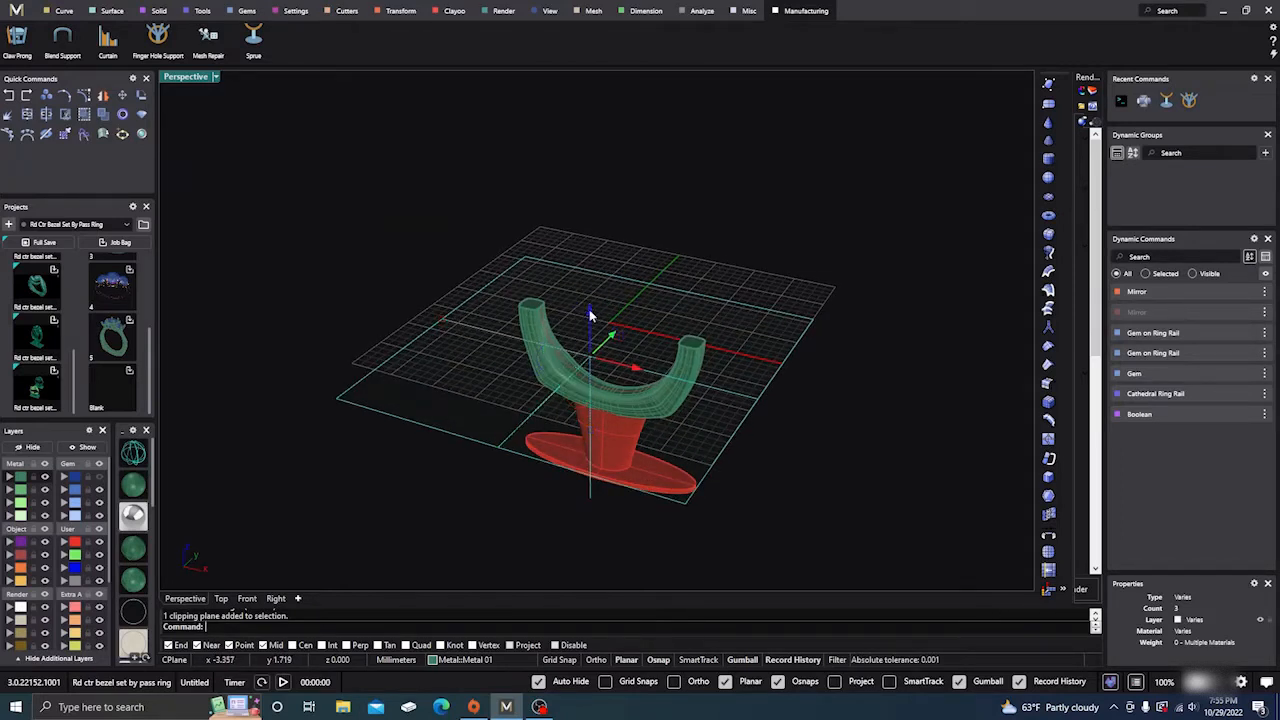
- Lower the clipping plane until it cuts the sprue just above its elliptical base, and inspect the section
left_click_drag(590, 313, 572, 440)
scroll(606, 308, "down", 2)
scroll(630, 315, "up", 3)
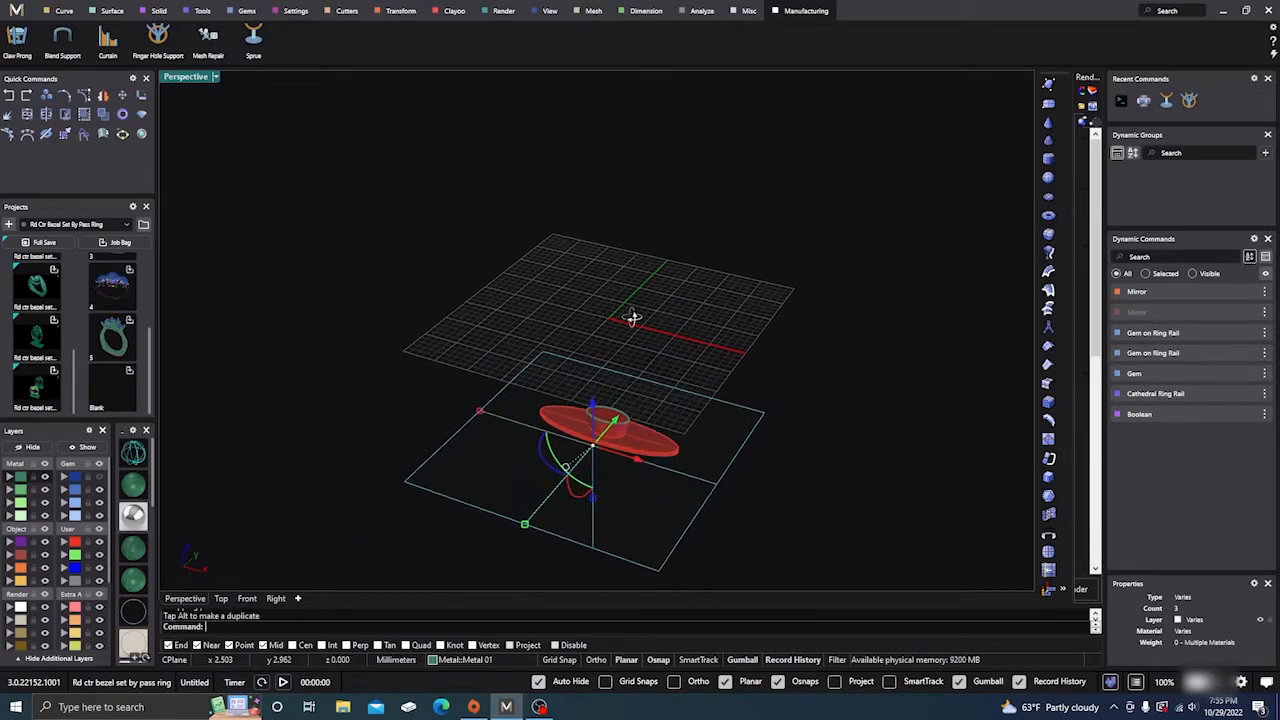
scroll(684, 290, "down", 5)
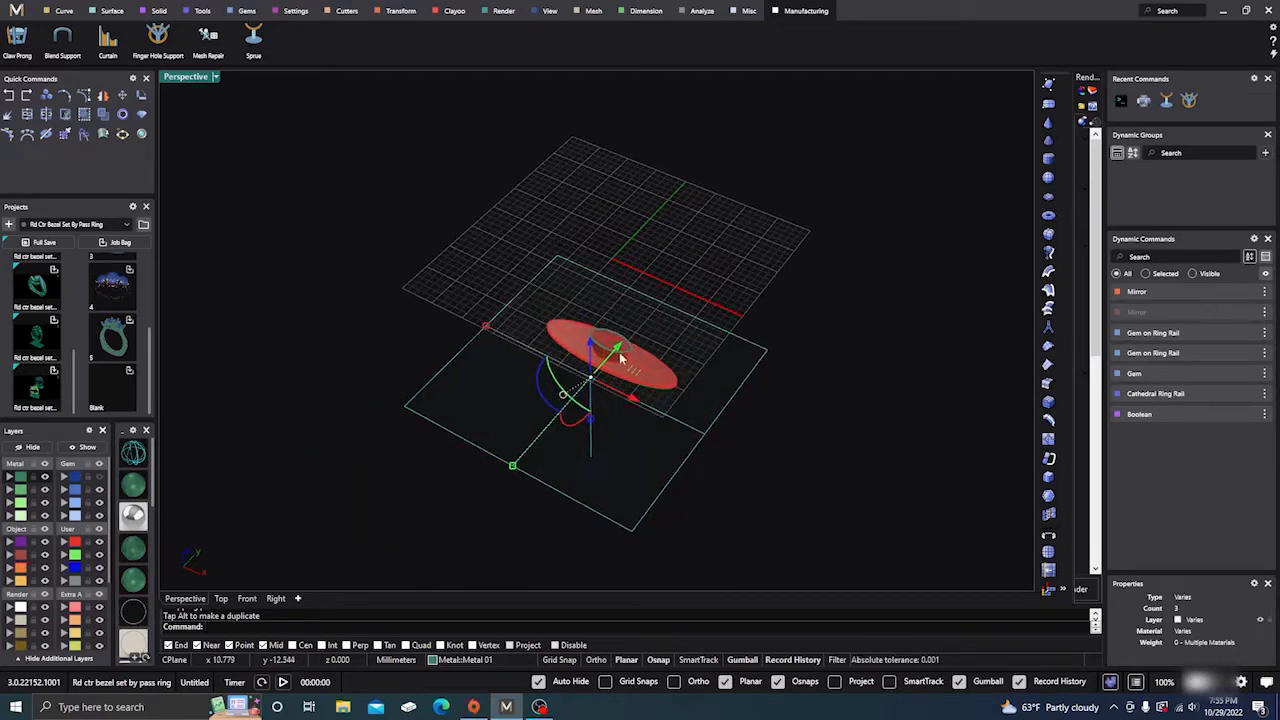
scroll(601, 356, "up", 3)
right_click_drag(620, 461, 624, 446)
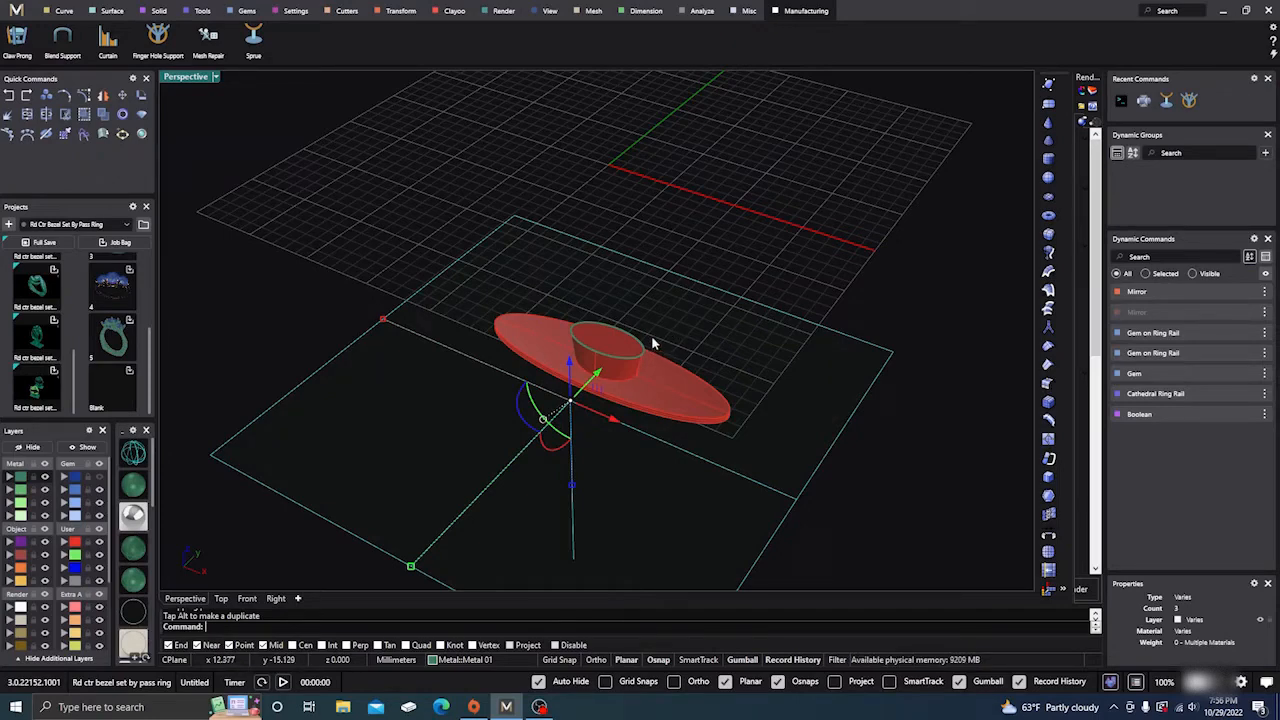
scroll(652, 343, "up", 3)
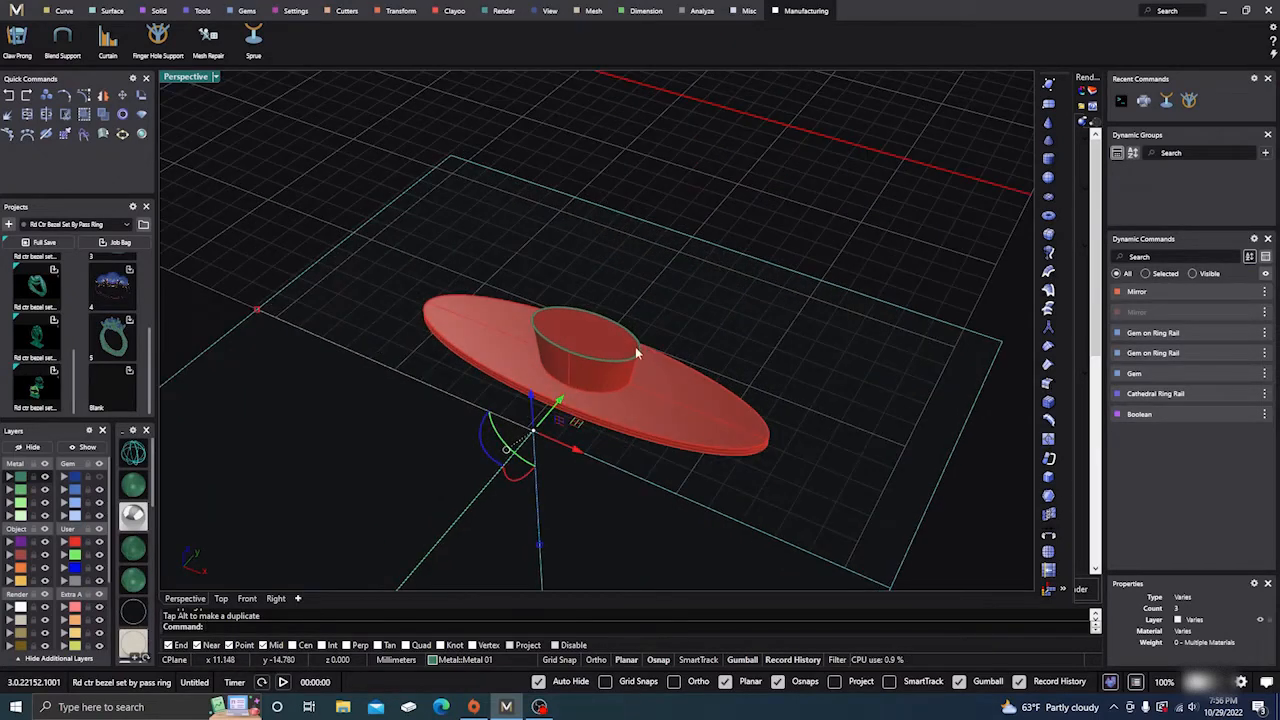
- Raise the clipping plane in stages through the sprue and lower shank to about mid-ring, inspecting each cross-section
left_click_drag(531, 398, 544, 340)
right_click_drag(548, 454, 549, 399)
scroll(520, 333, "up", 3)
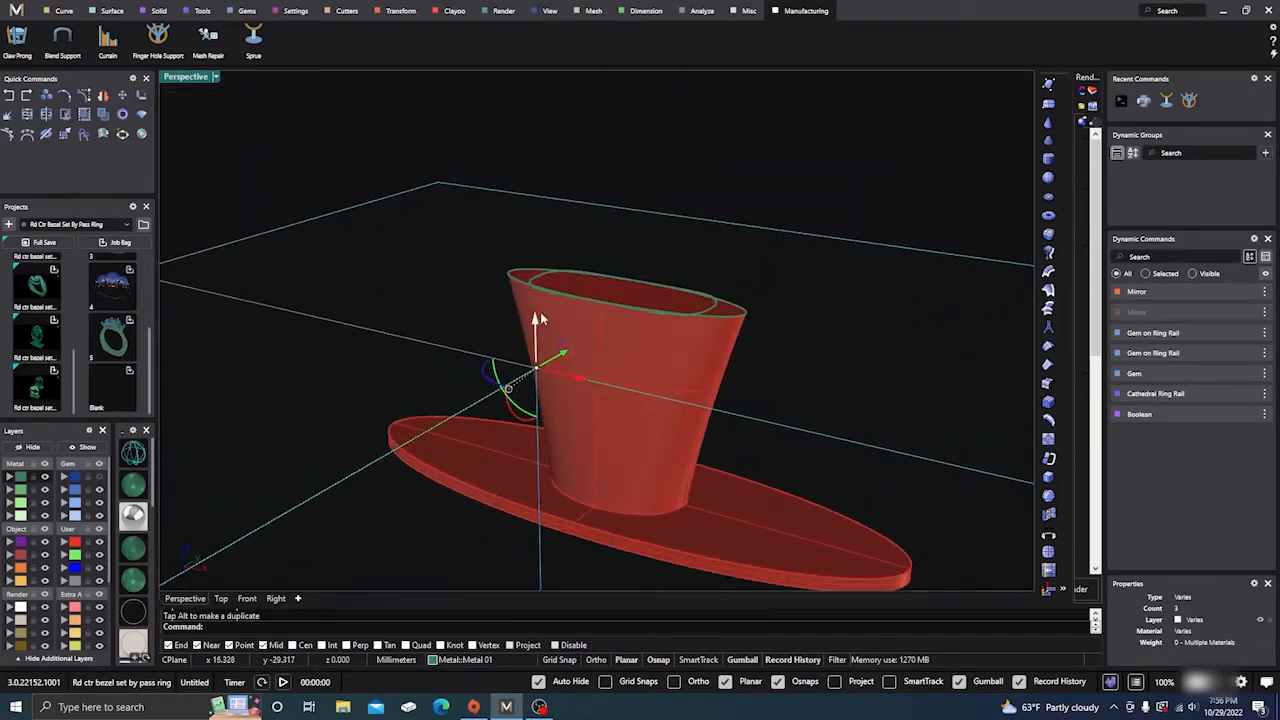
right_click_drag(540, 318, 549, 323)
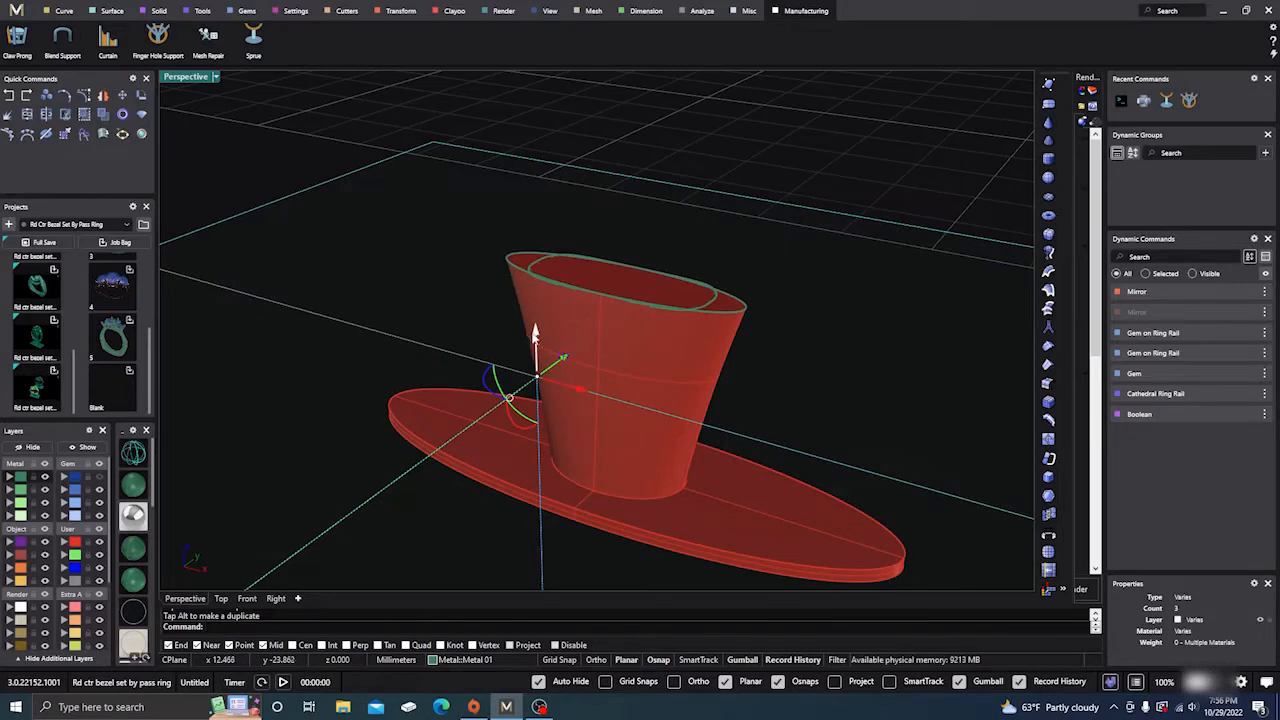
left_click_drag(534, 333, 530, 226)
scroll(530, 380, "down", 3)
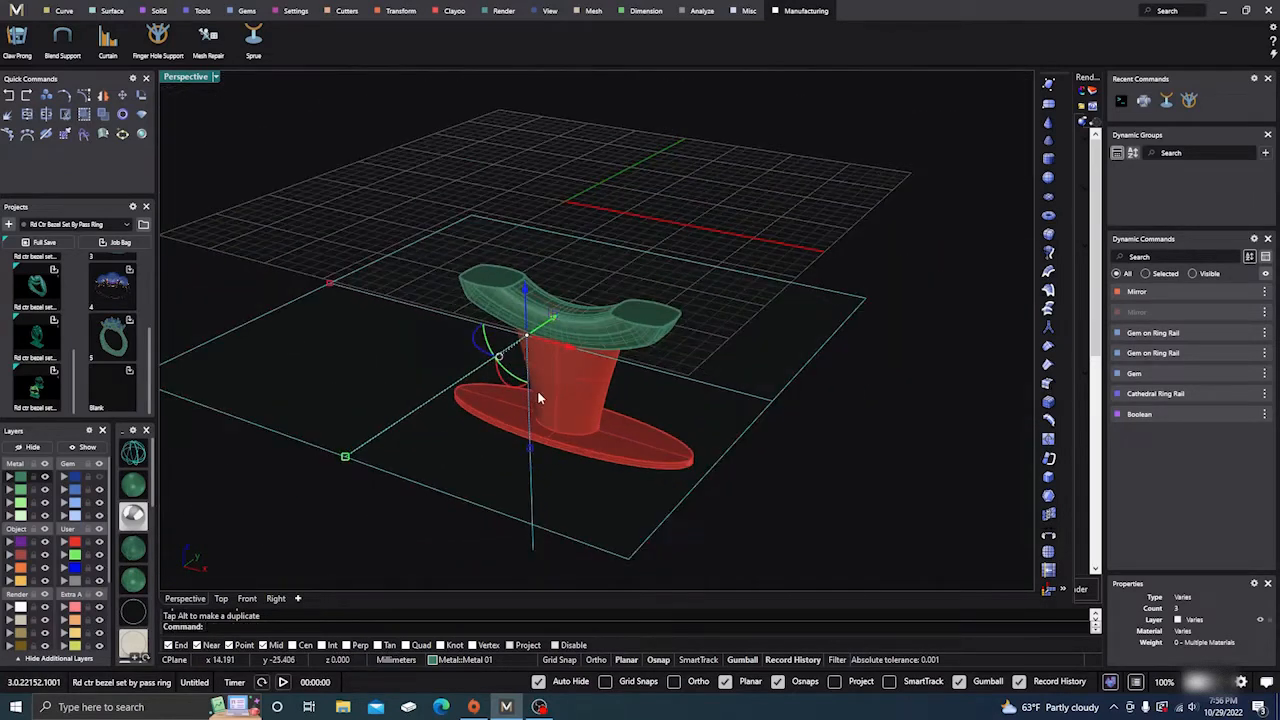
left_click_drag(524, 292, 557, 138)
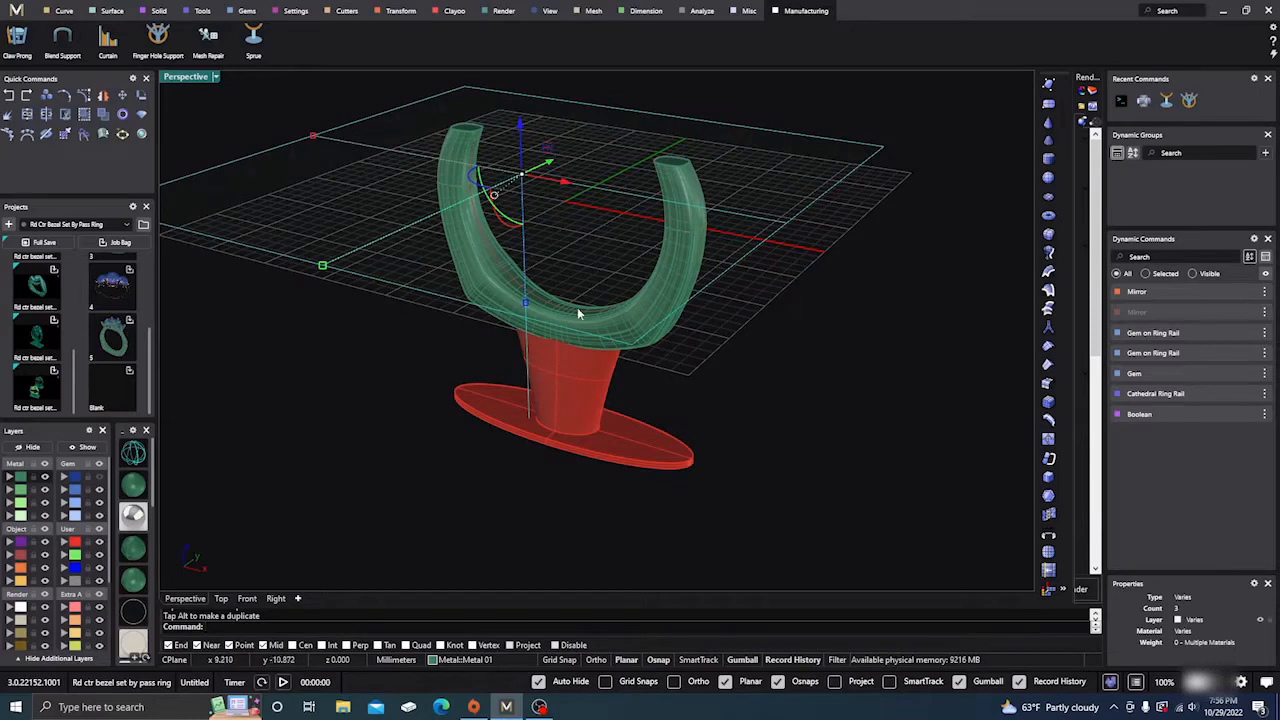
scroll(503, 530, "down", 3)
scroll(530, 270, "up", 5)
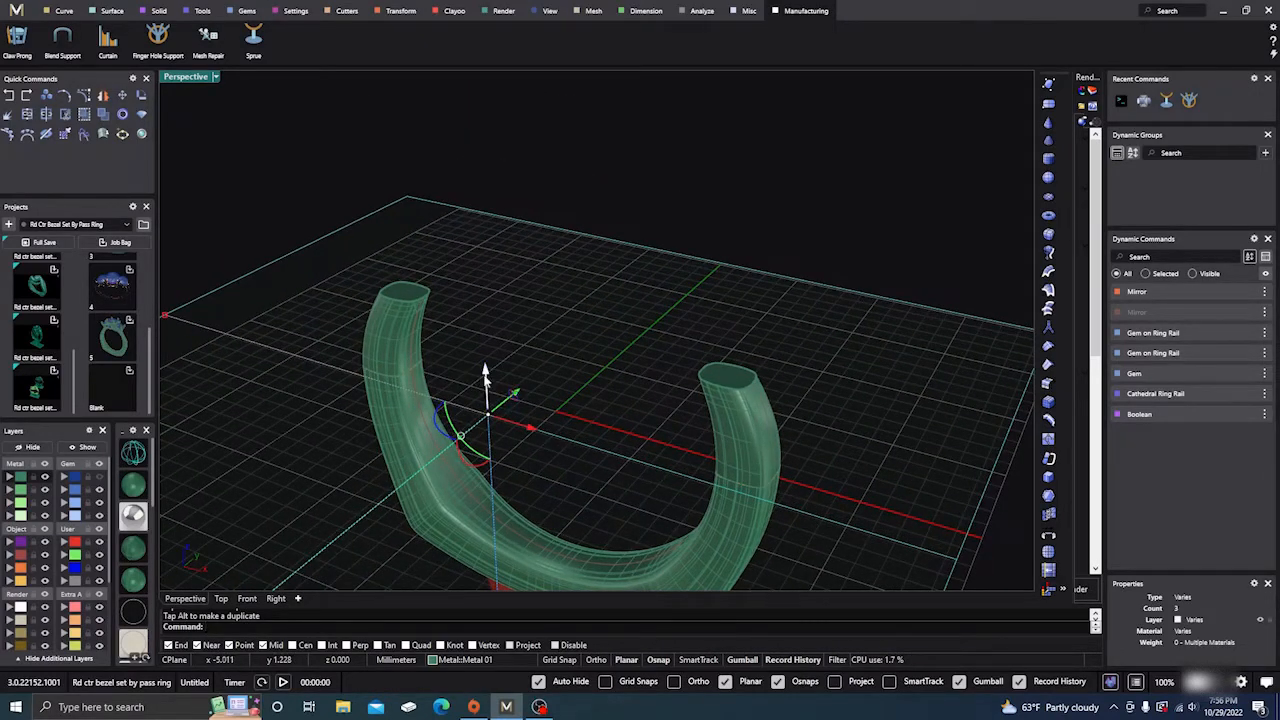
- Raise the clipping plane to the upper shoulders, where the outer prongs branch off the shank
left_click_drag(484, 373, 496, 318)
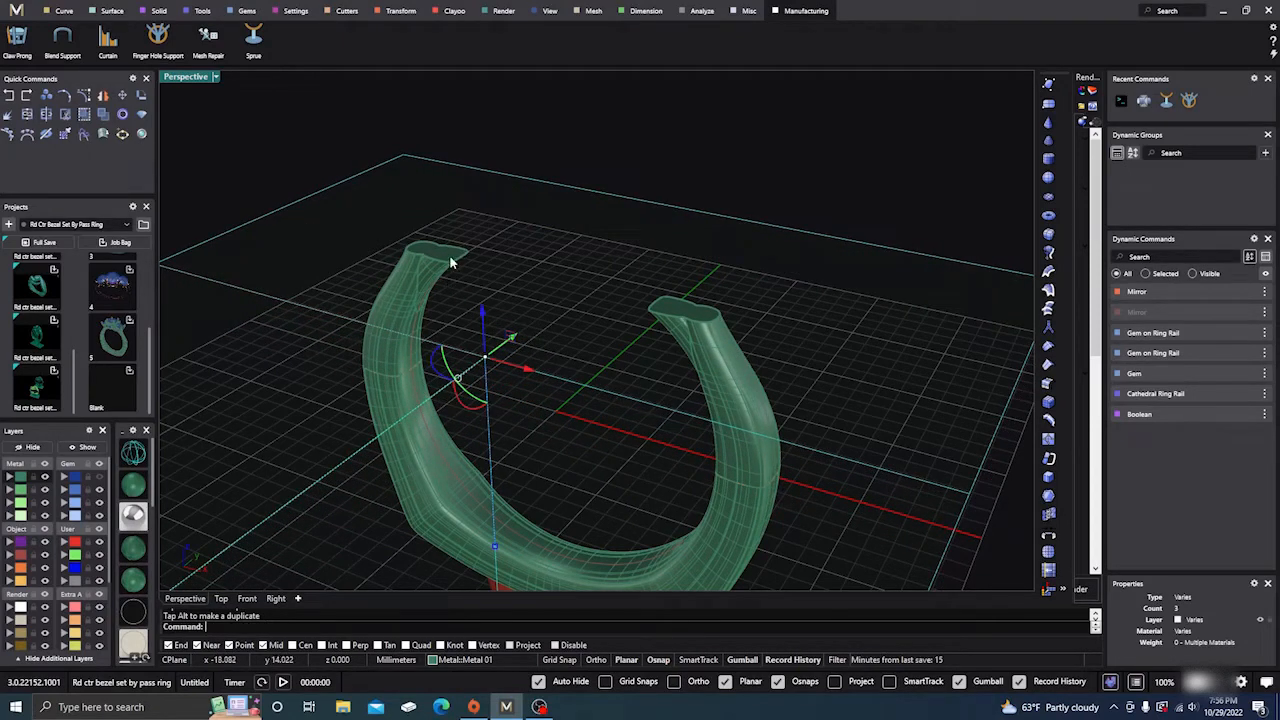
right_click_drag(509, 334, 565, 390)
left_click_drag(484, 348, 492, 328)
scroll(486, 264, "up", 6)
right_click_drag(486, 264, 511, 249)
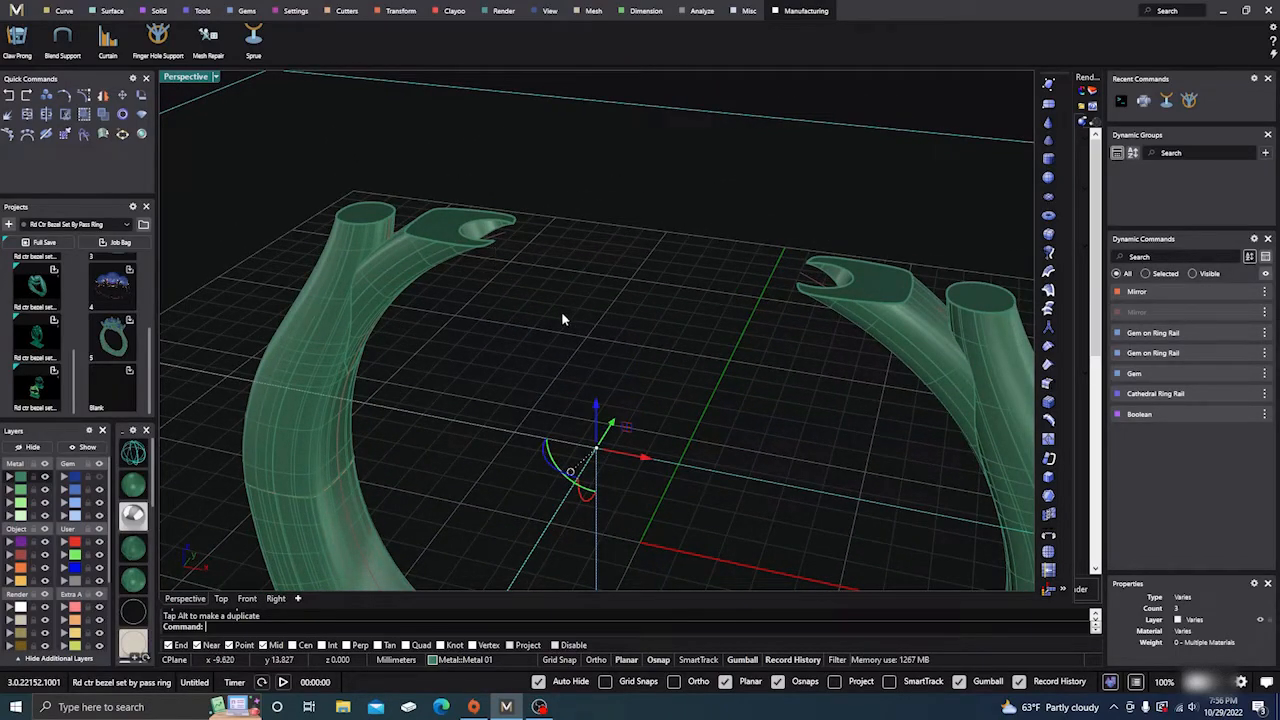
right_click_drag(561, 311, 552, 326)
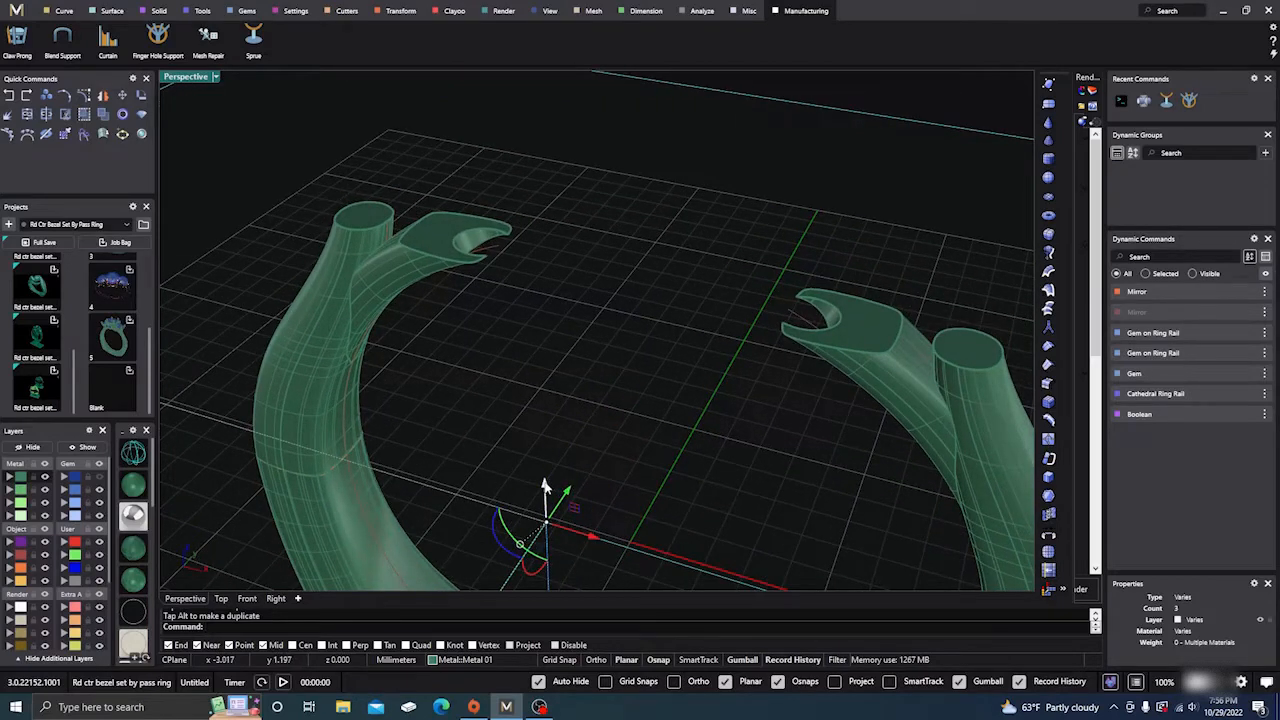
- Raise the clipping plane slightly more so it cuts fully across the side-stone seats and the thin rails beside them
left_click_drag(547, 485, 545, 463)
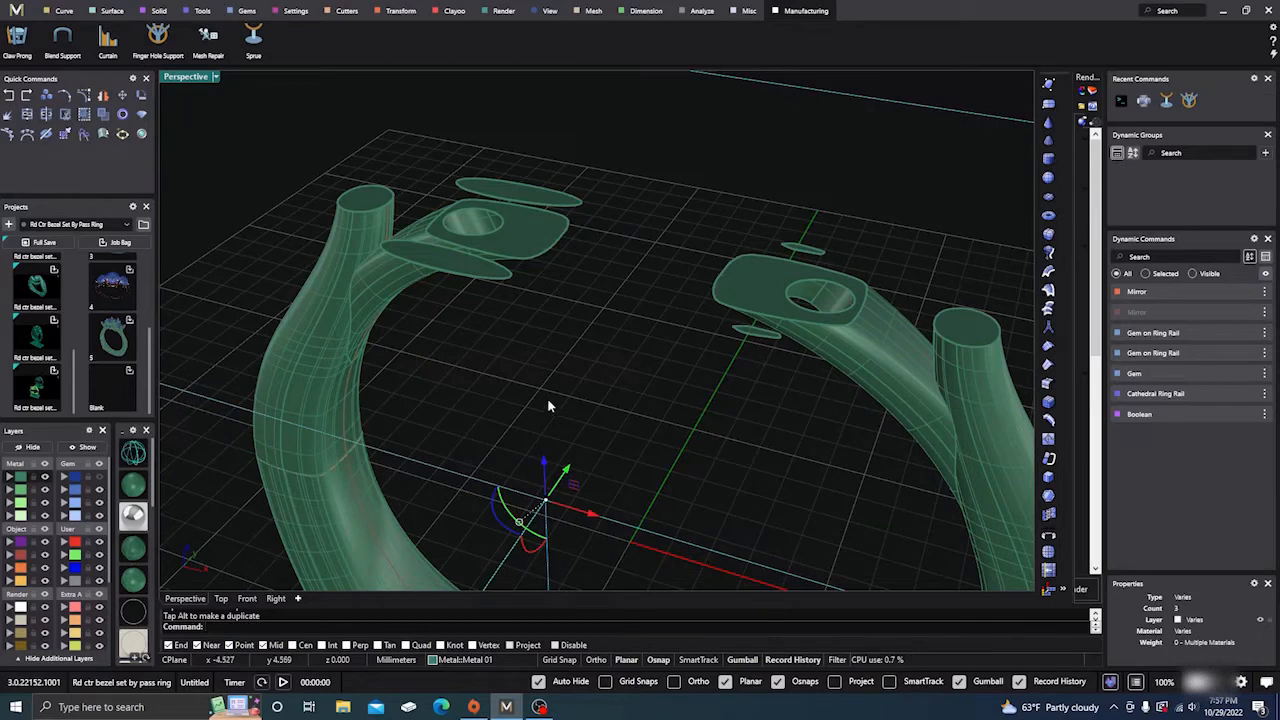
right_click_drag(547, 398, 573, 414)
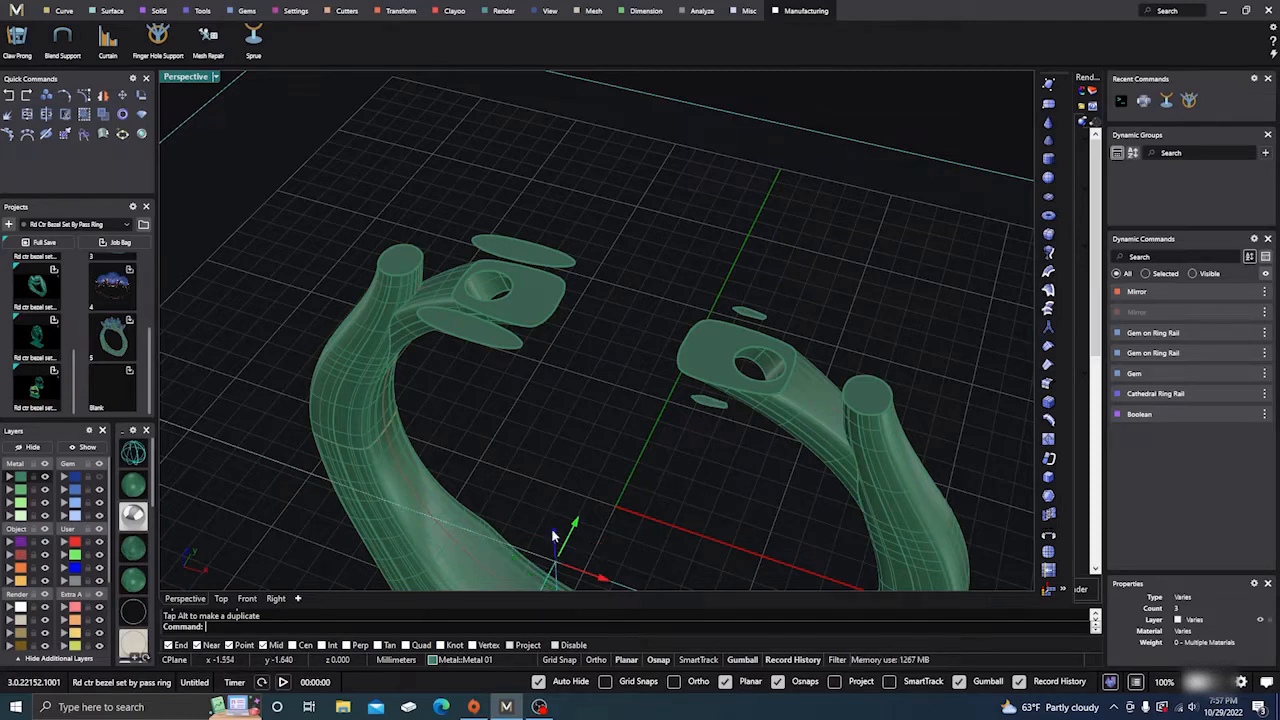
left_click_drag(551, 528, 555, 533)
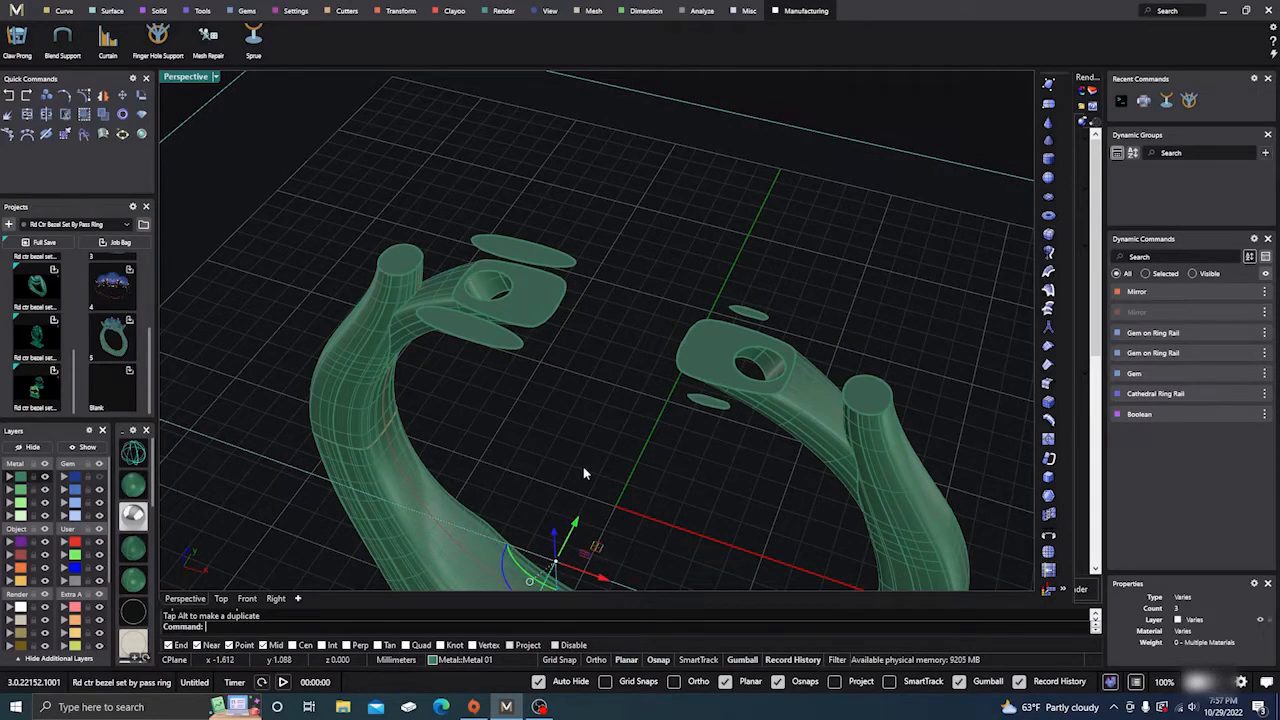
right_click_drag(583, 466, 588, 418)
scroll(576, 379, "down", 6)
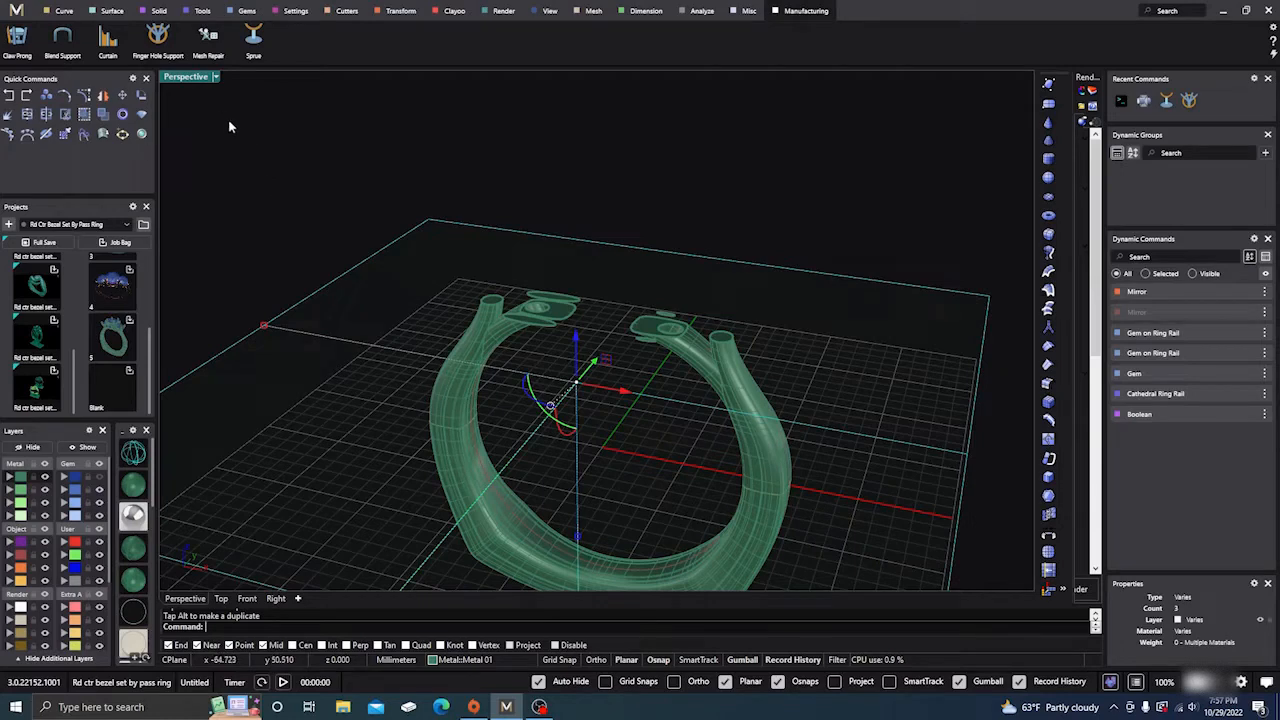
- Start a Finger Hole Support with nothing selected and anchor it on the sprue line about 8.8 mm above the inner shank
left_click(158, 38)
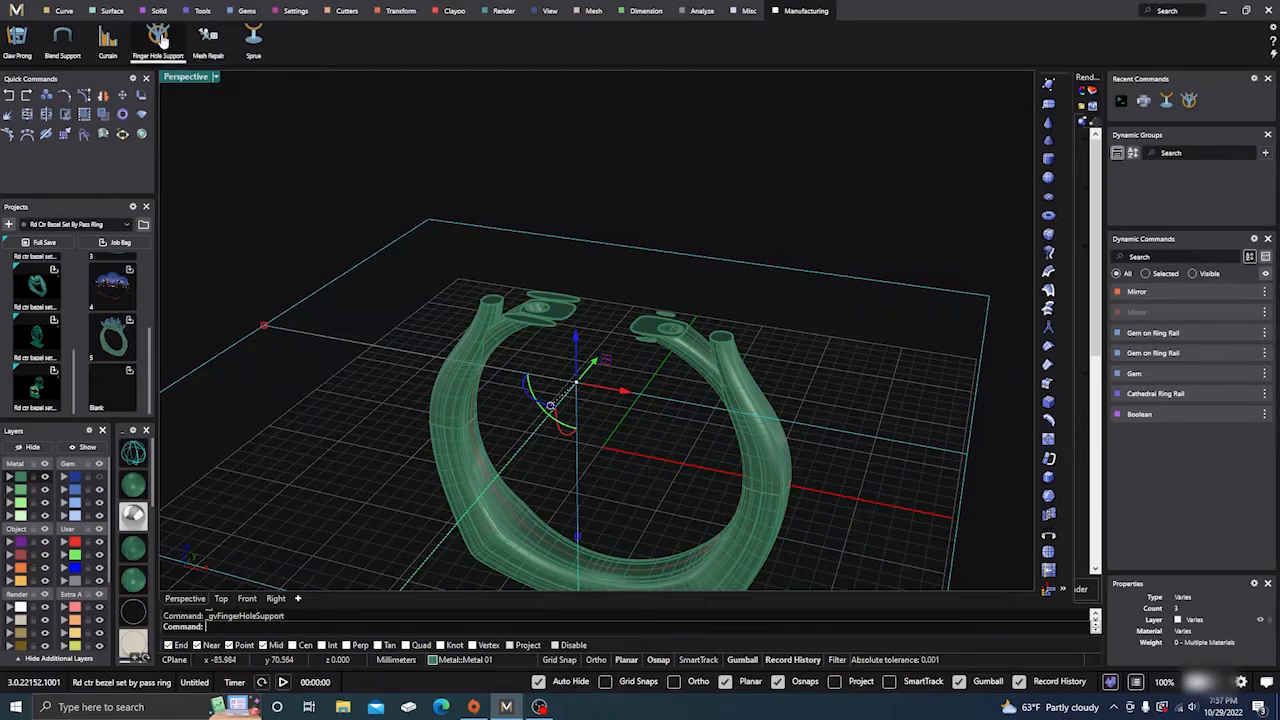
scroll(520, 435, "down", 3)
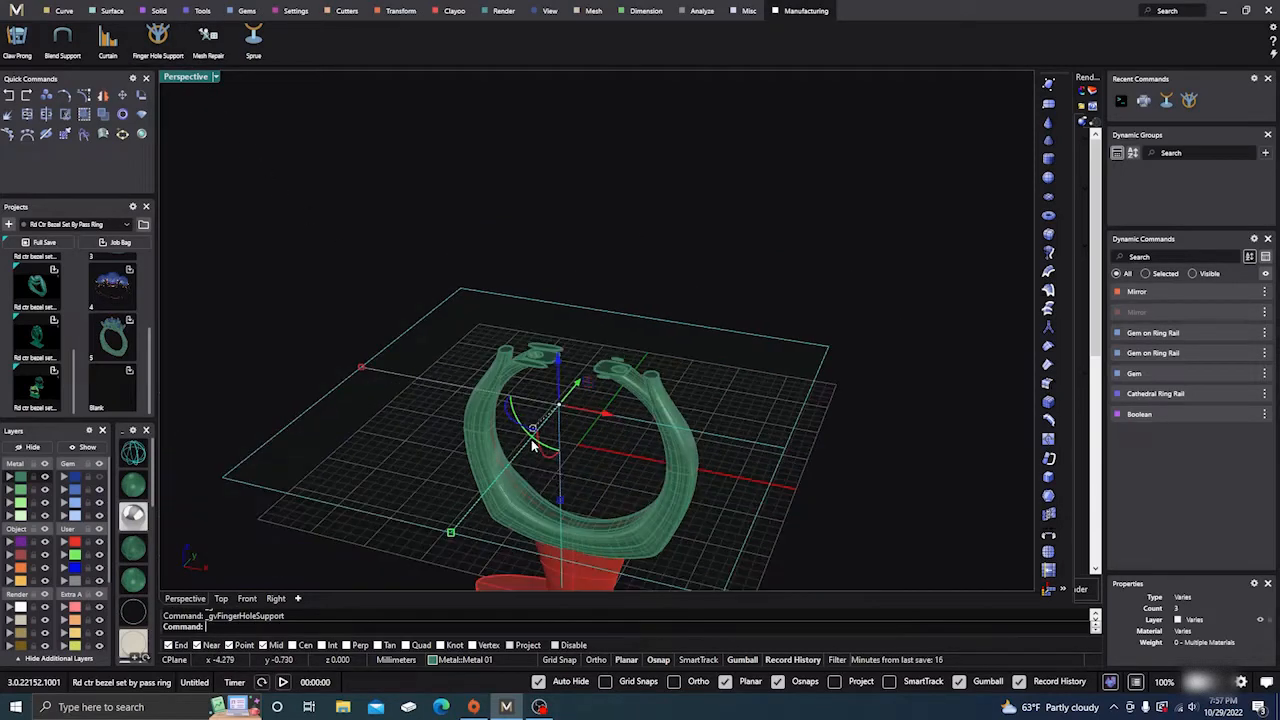
left_click(559, 232)
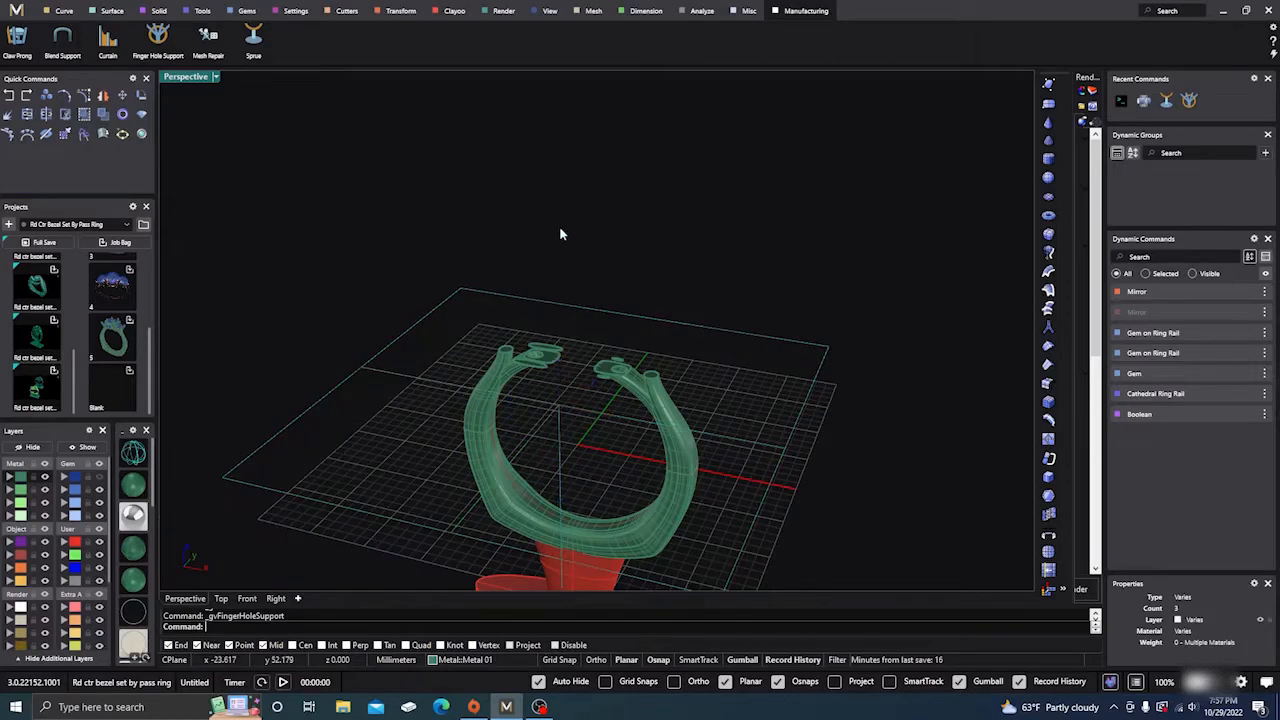
left_click(158, 38)
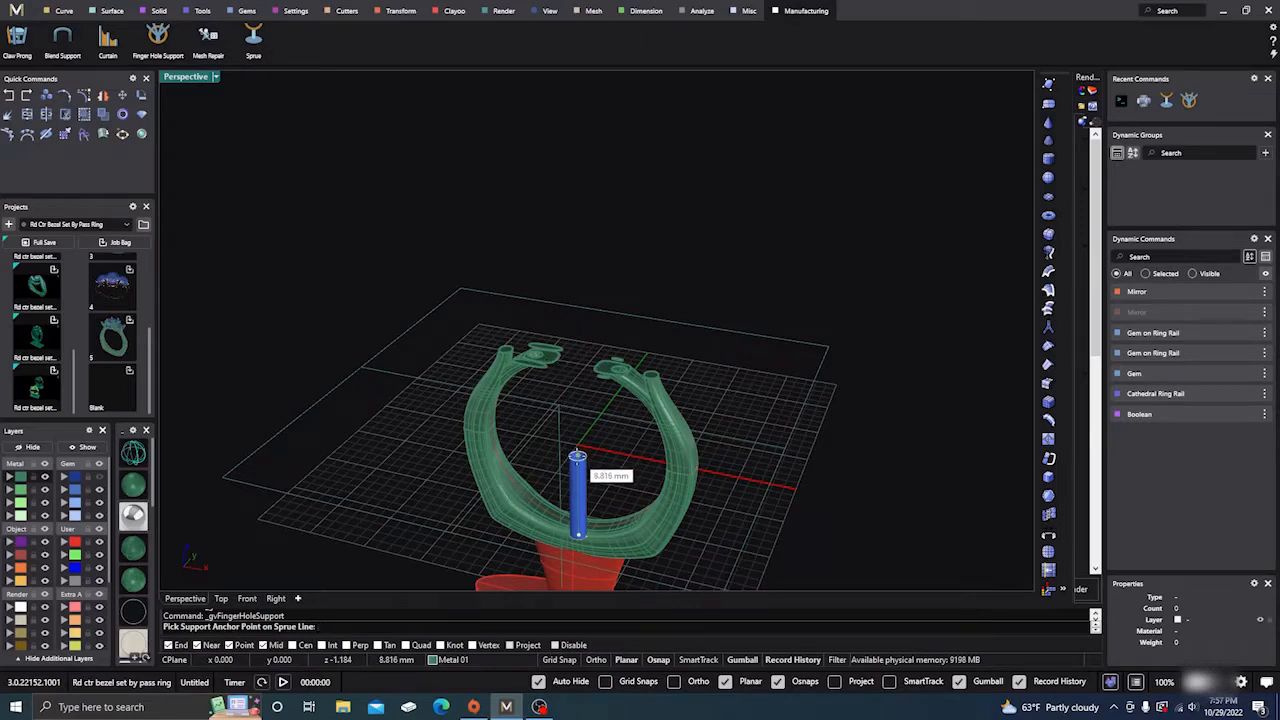
left_click(577, 457)
- Turn on MirrorX and MirrorY and place the support tip on the underside of the side-stone seat, making four mirrored supports
right_click_drag(572, 448, 556, 321)
scroll(546, 320, "up", 15)
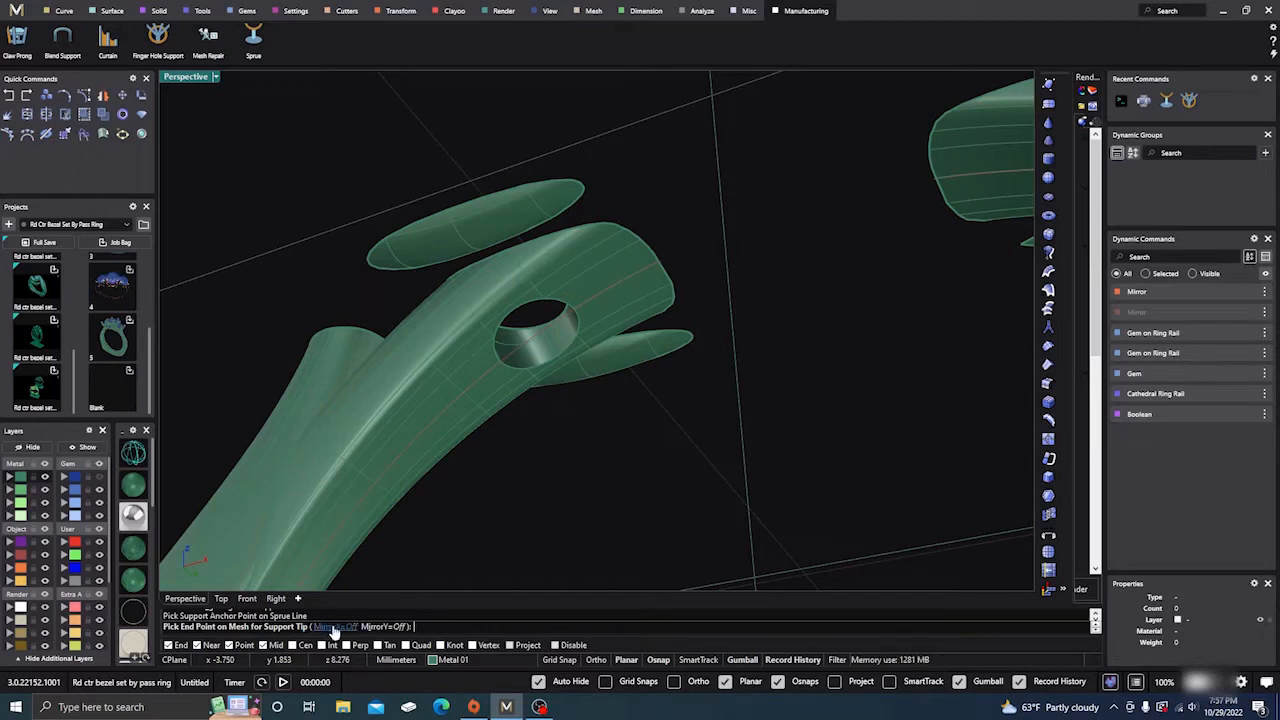
left_click(333, 627)
left_click(390, 627)
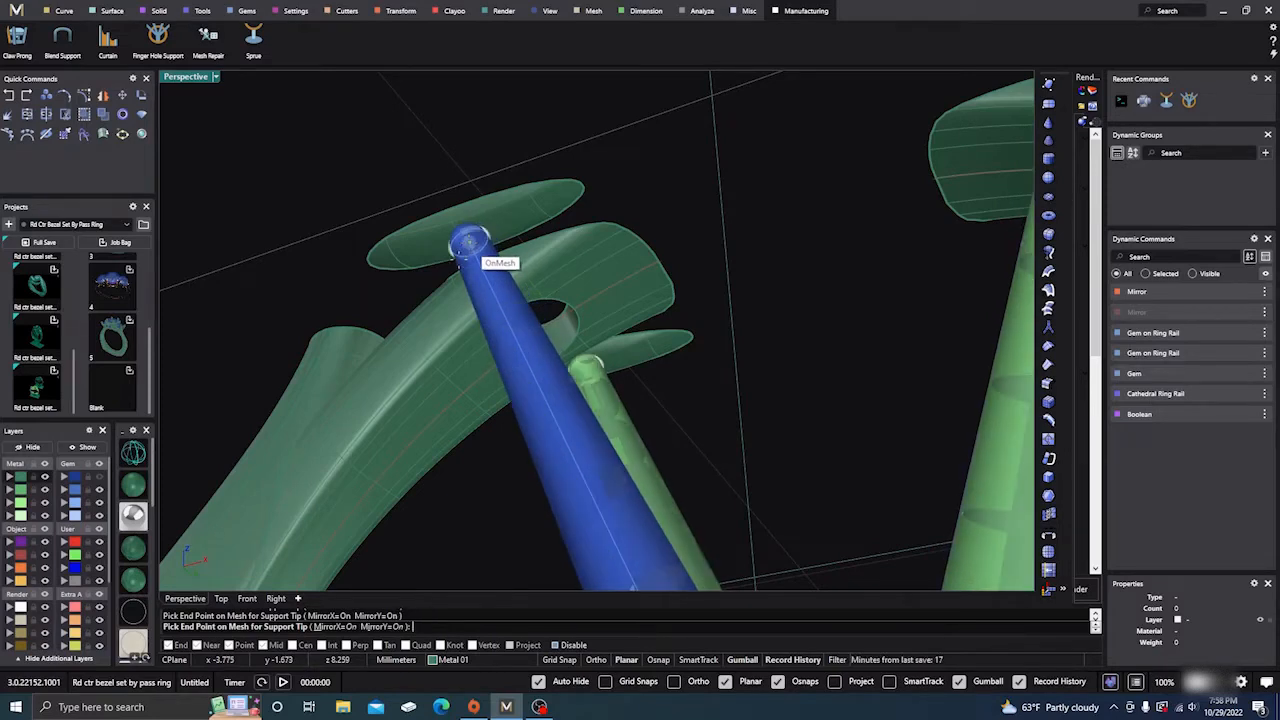
scroll(469, 245, "down", 5)
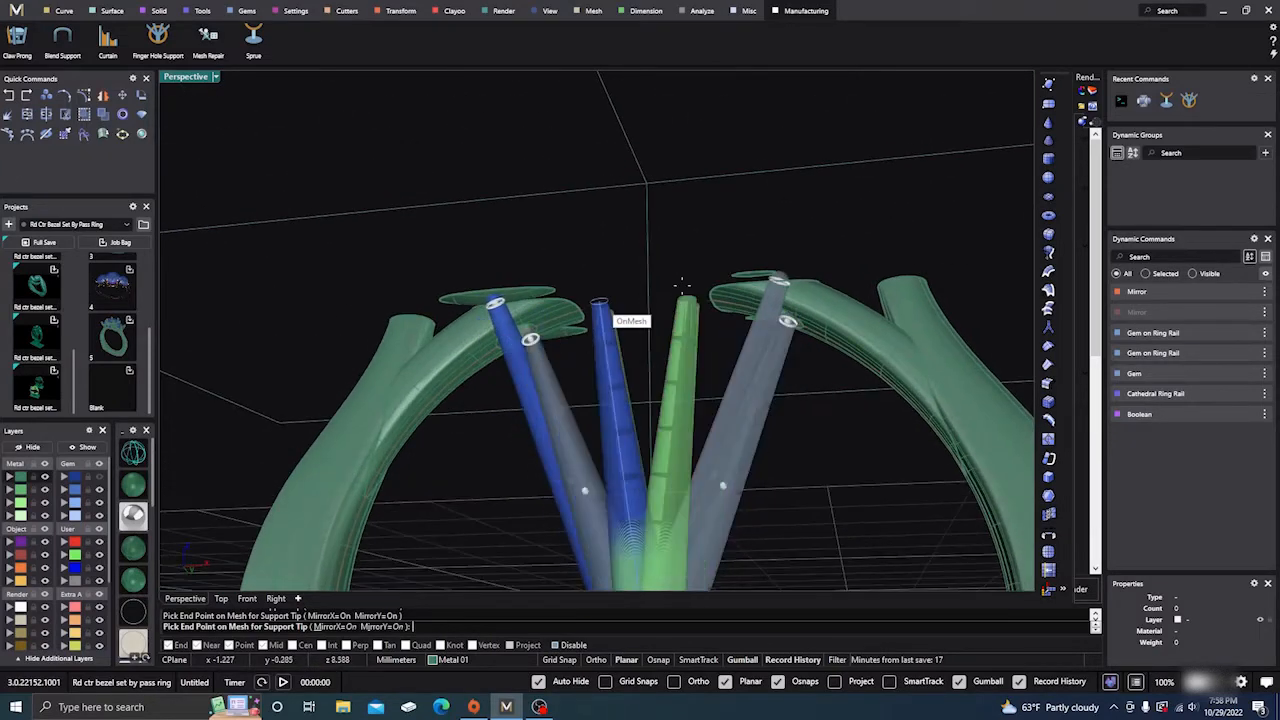
scroll(770, 318, "up", 5)
mouse_move(760, 320)
right_mouse_down()
mouse_move(774, 326)
mouse_move(758, 309)
right_mouse_up()
left_click(612, 306)
scroll(600, 300, "down", 5)
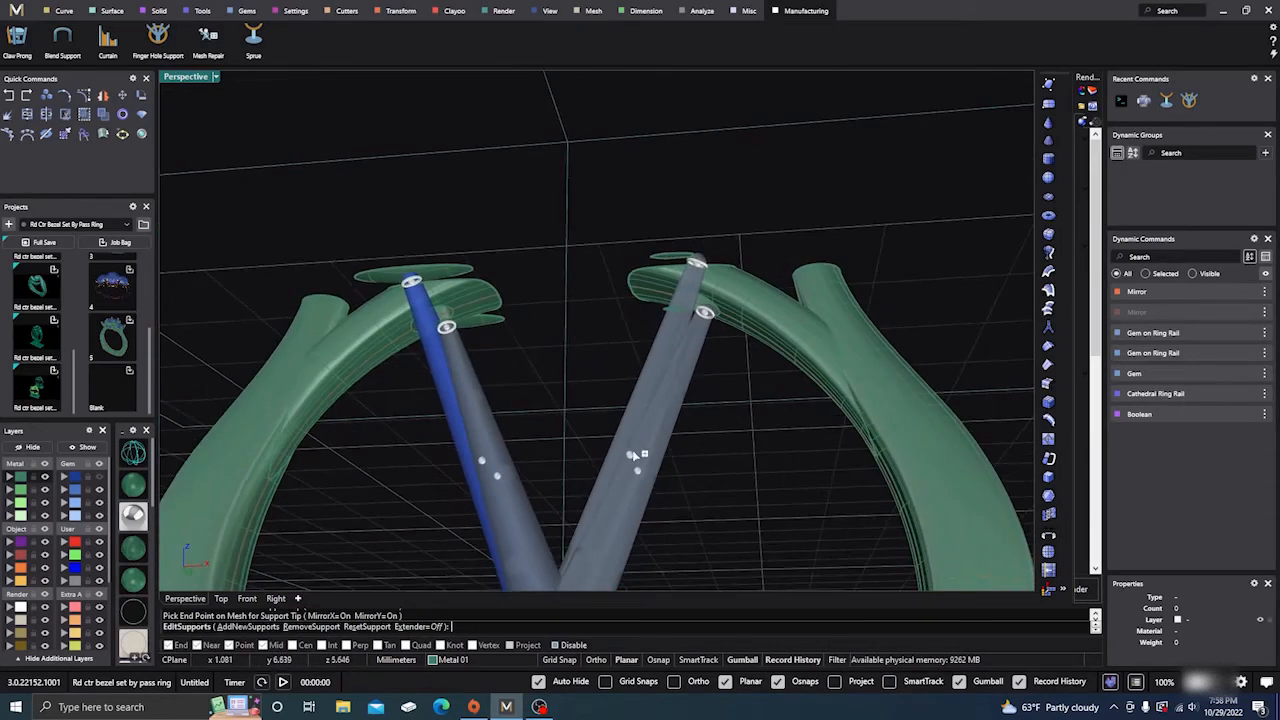
- Open the midpoint of one mirrored support for arc adjustment, leave it unbent, and finish the four supports
left_click(632, 456)
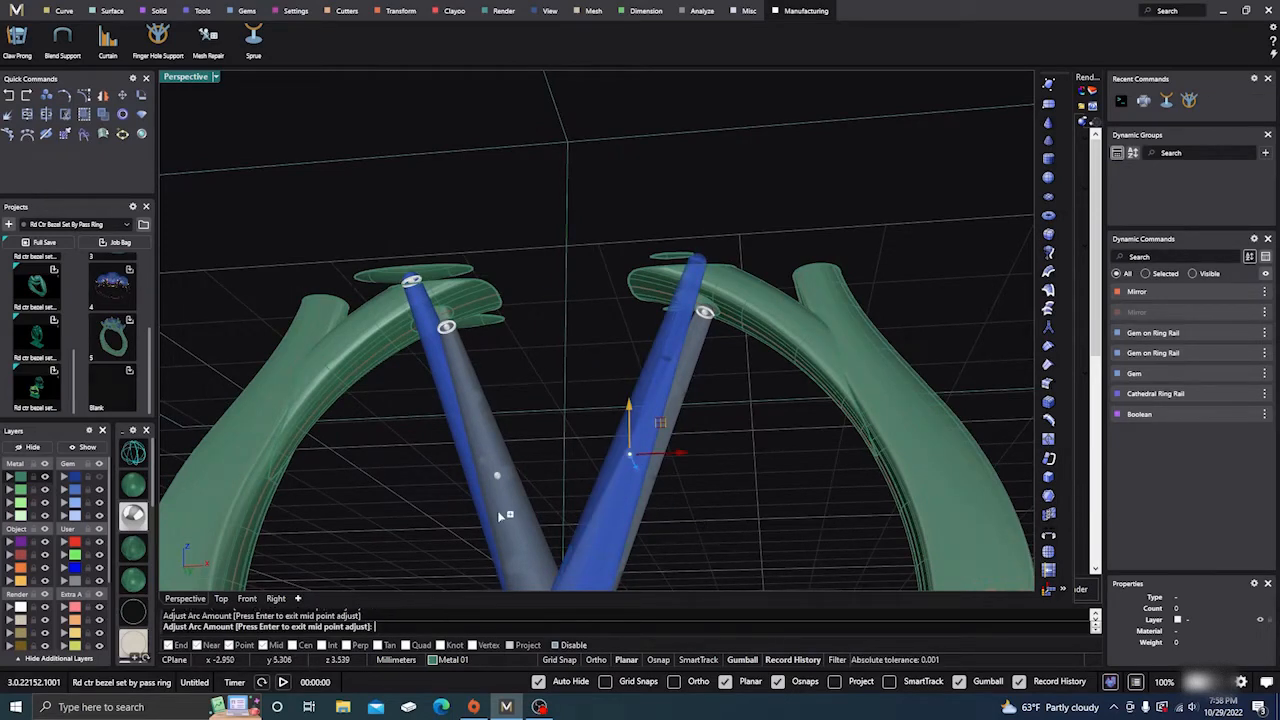
key("Return")
key("Return")
- Delete the four support branches together with the clipping plane, and delete the support trunk standing inside the shank
left_click_drag(655, 526, 440, 510)
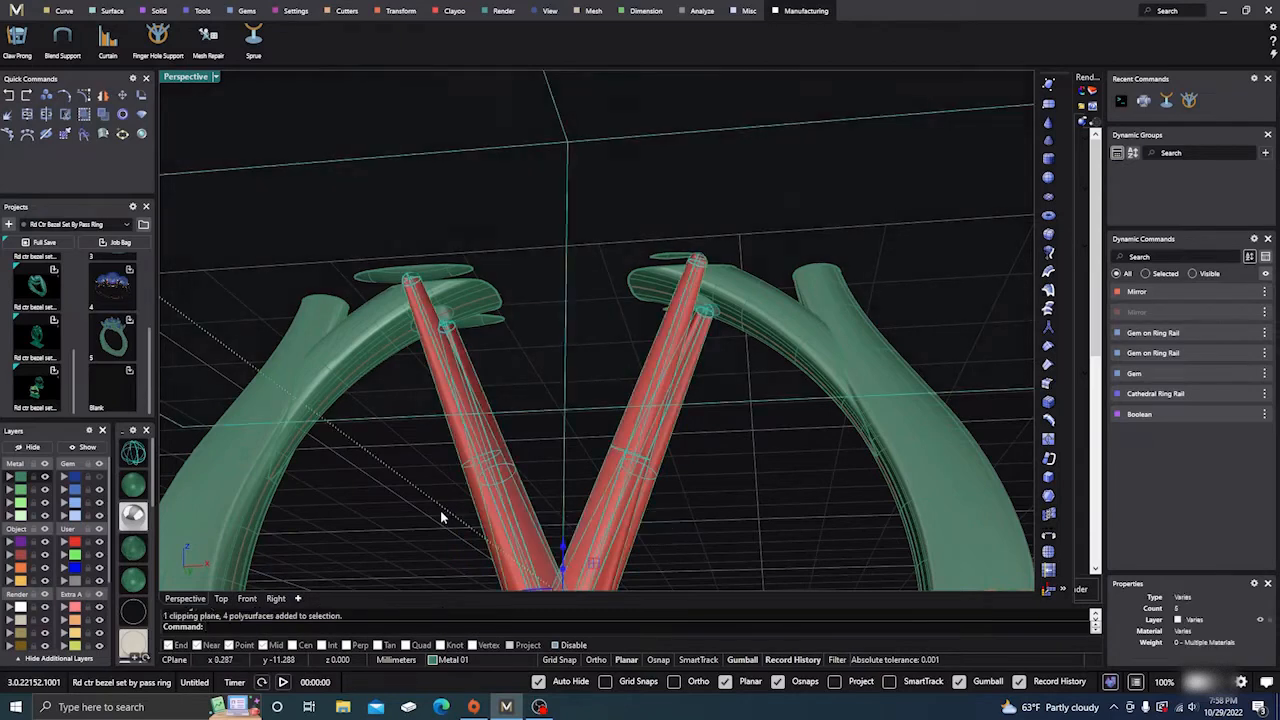
key("Delete")
scroll(530, 413, "down", 8)
left_click(543, 514)
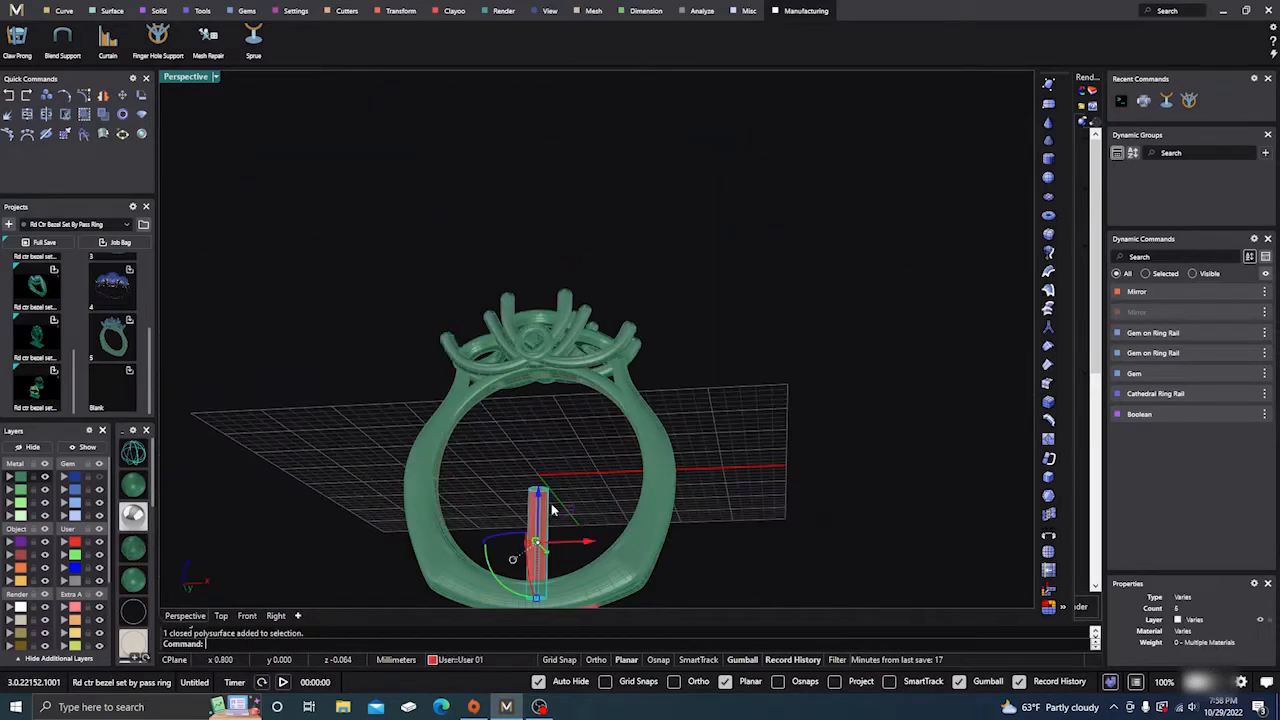
key("Delete")
right_click_drag(557, 451, 543, 480)
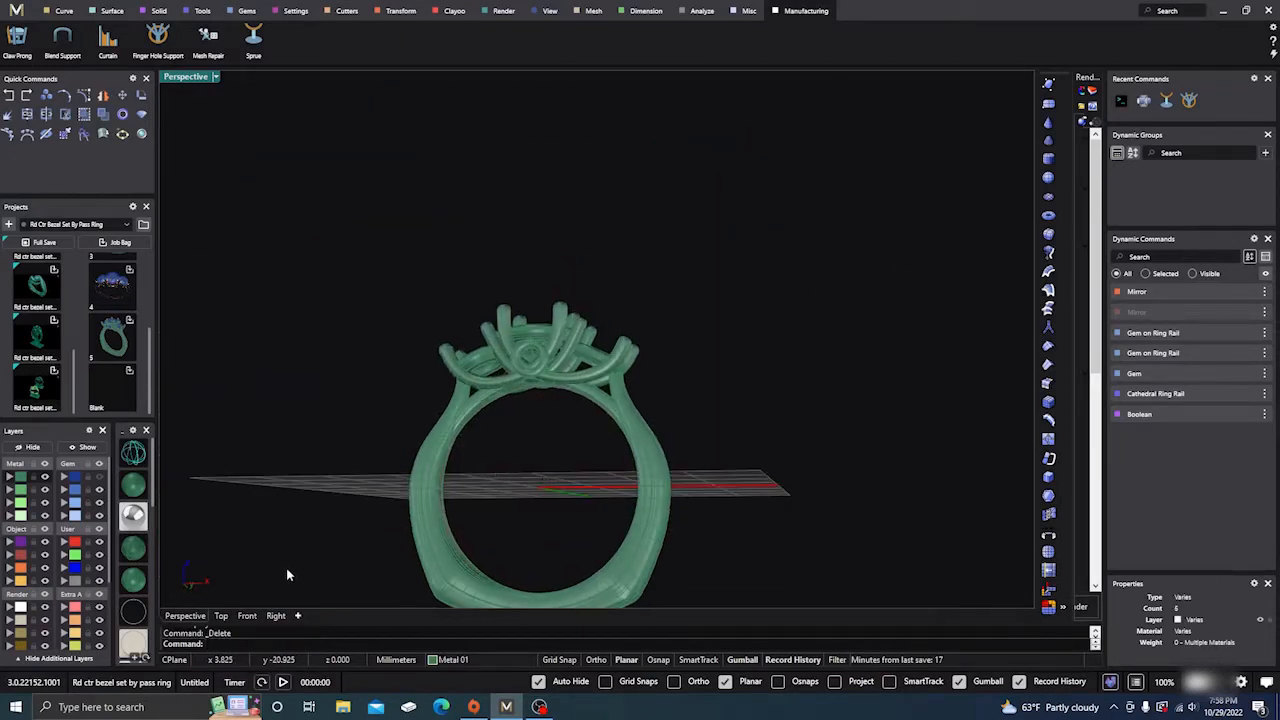
right_click_drag(248, 146, 374, 277)
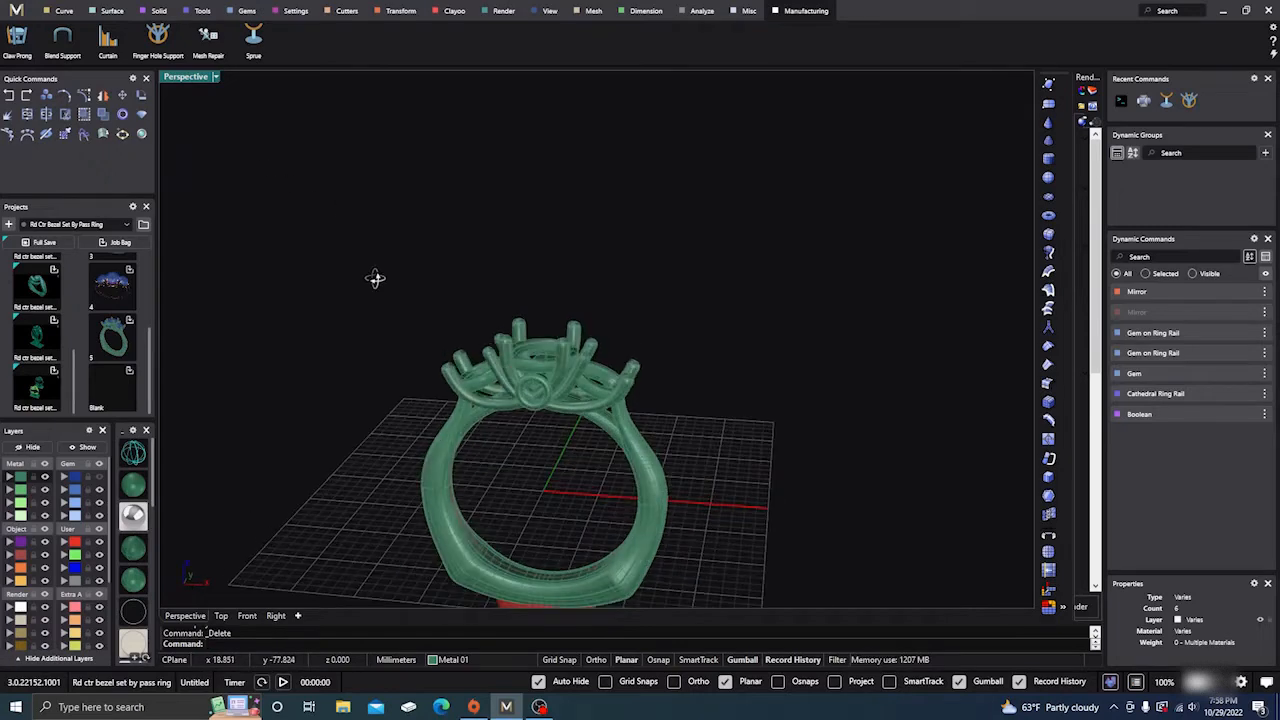
- Create a new horizontal clipping plane by drawing its rectangle around the whole ring in the Top view
left_click(215, 77)
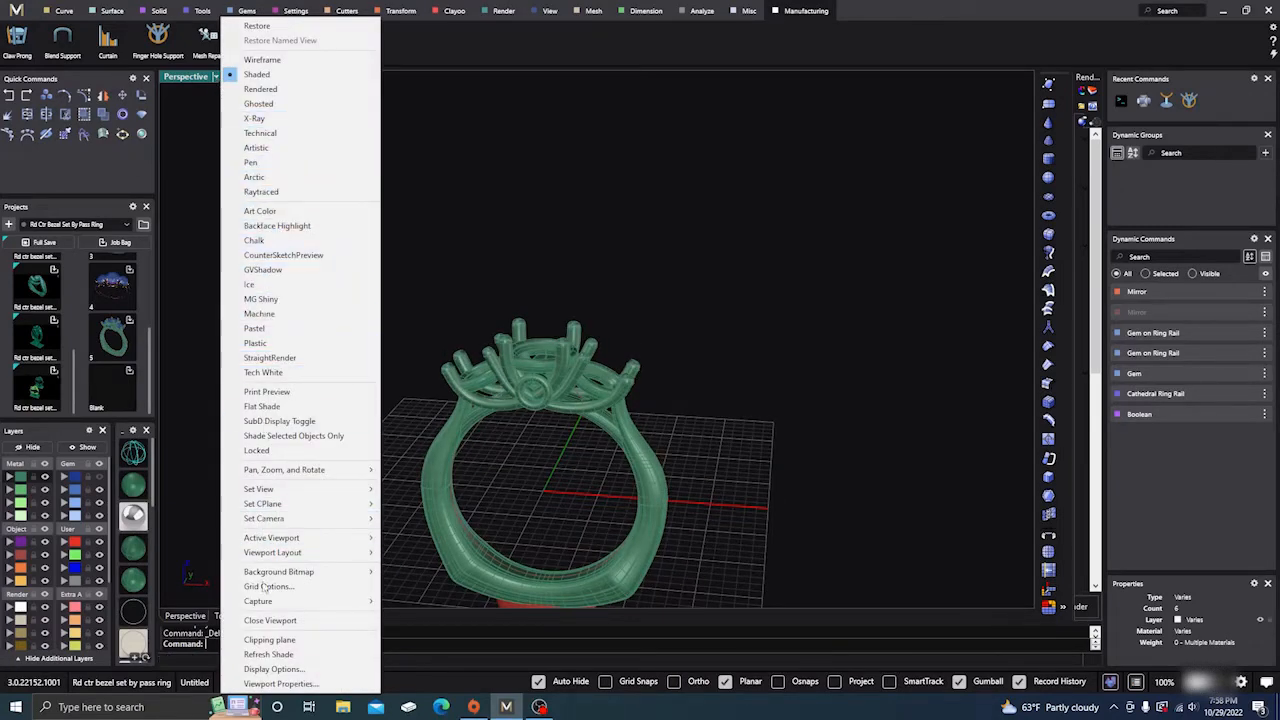
left_click(269, 639)
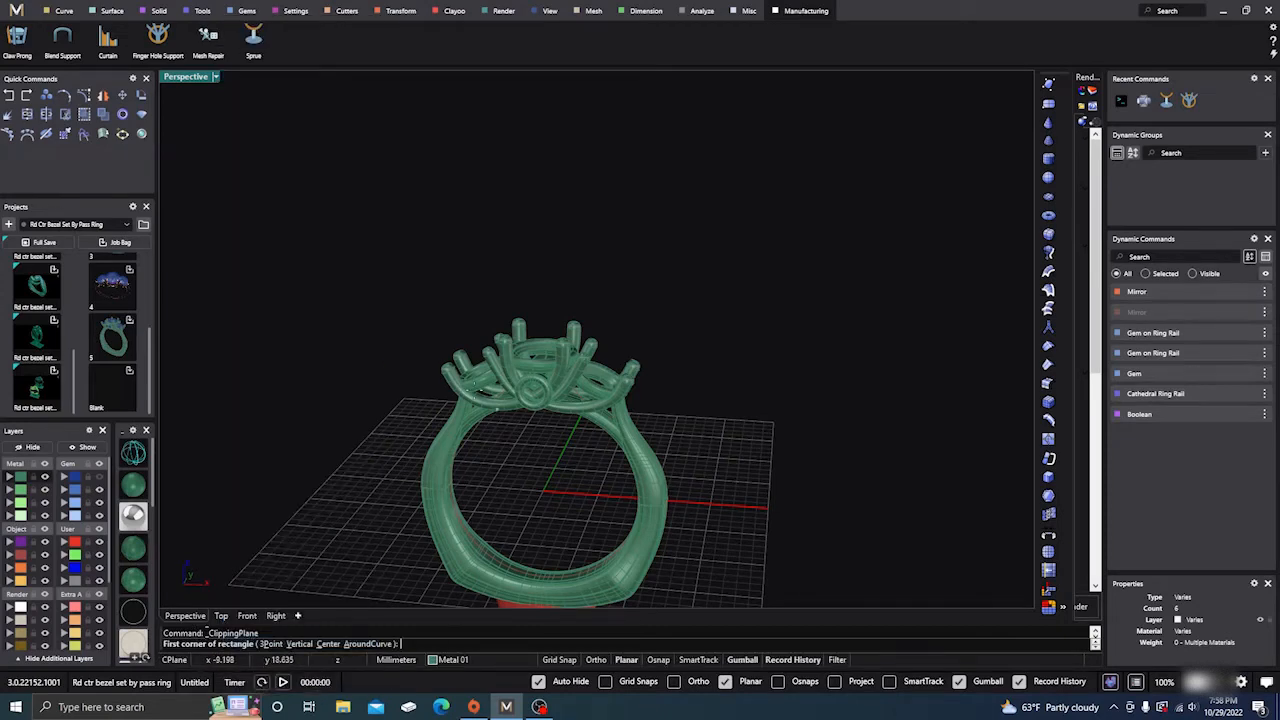
left_click(221, 615)
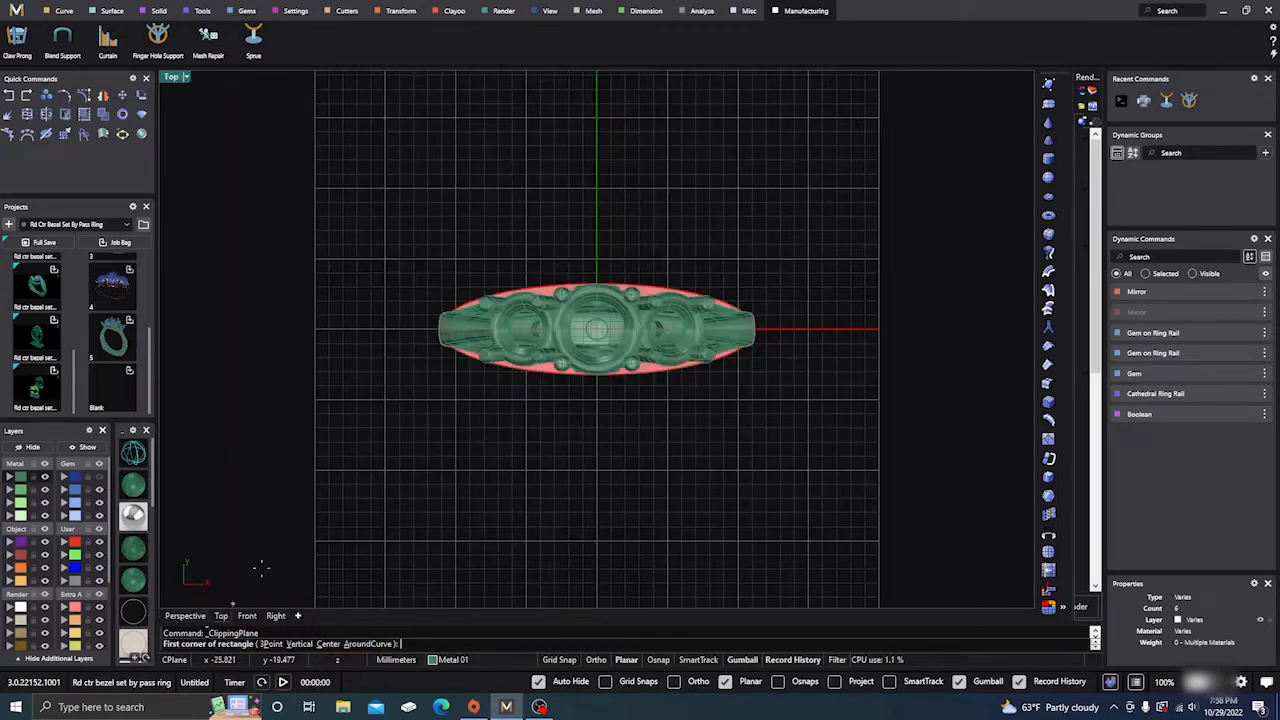
left_click(331, 192)
left_click(869, 525)
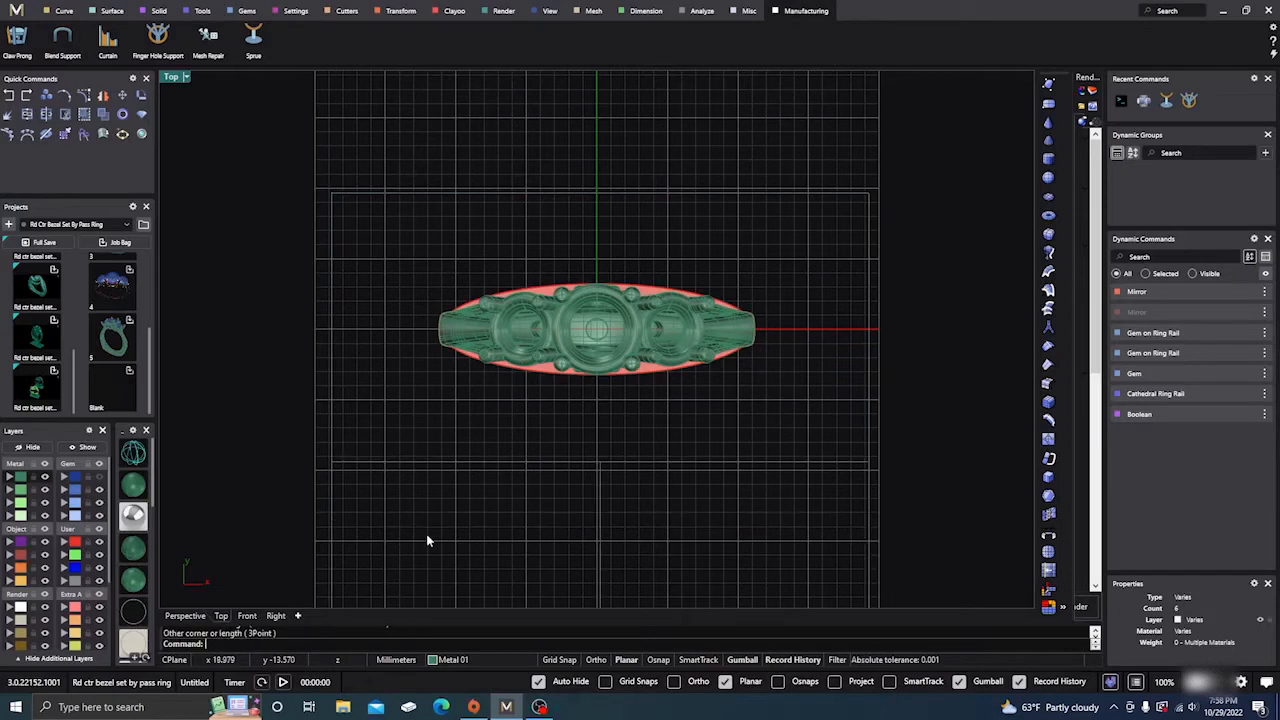
left_click(185, 615)
right_click_drag(414, 443, 515, 448)
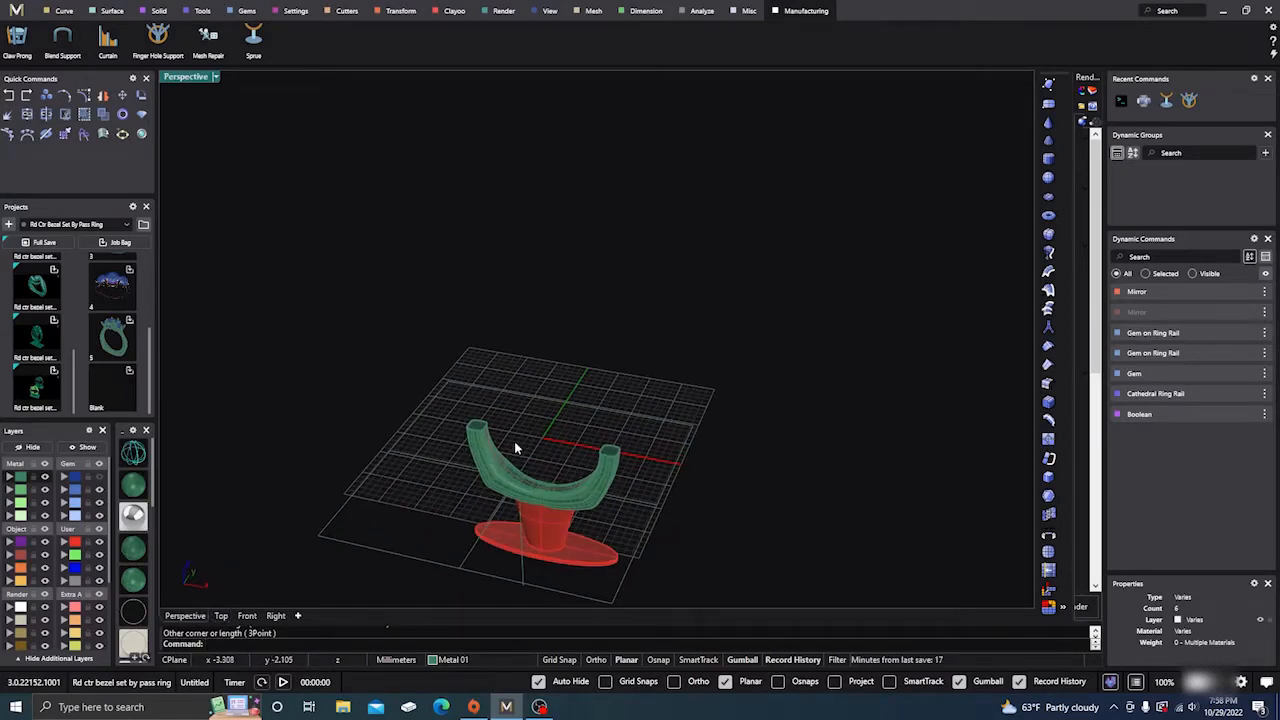
- Raise the clipping plane so it cuts the ring through the side-stone seats and the thin rails beside them
left_click(453, 574)
scroll(495, 480, "up", 3)
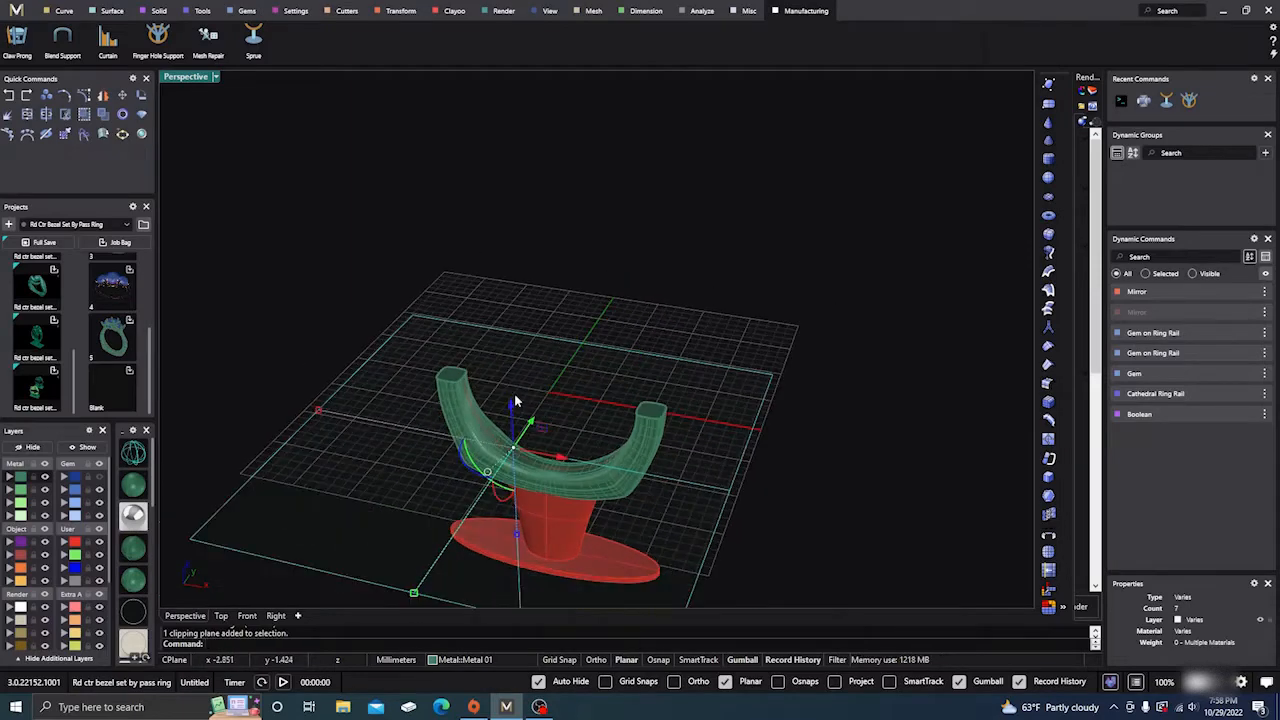
right_click_drag(515, 401, 503, 390)
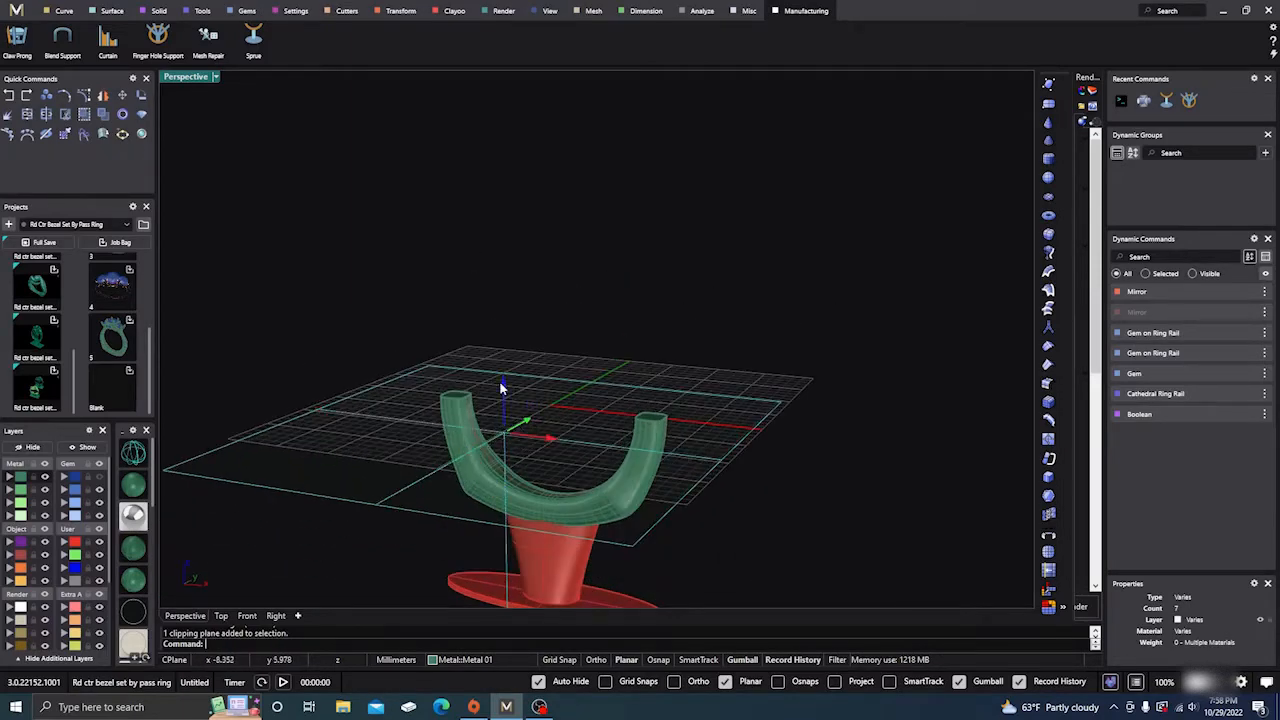
left_click_drag(502, 388, 503, 286)
right_click_drag(520, 284, 529, 343)
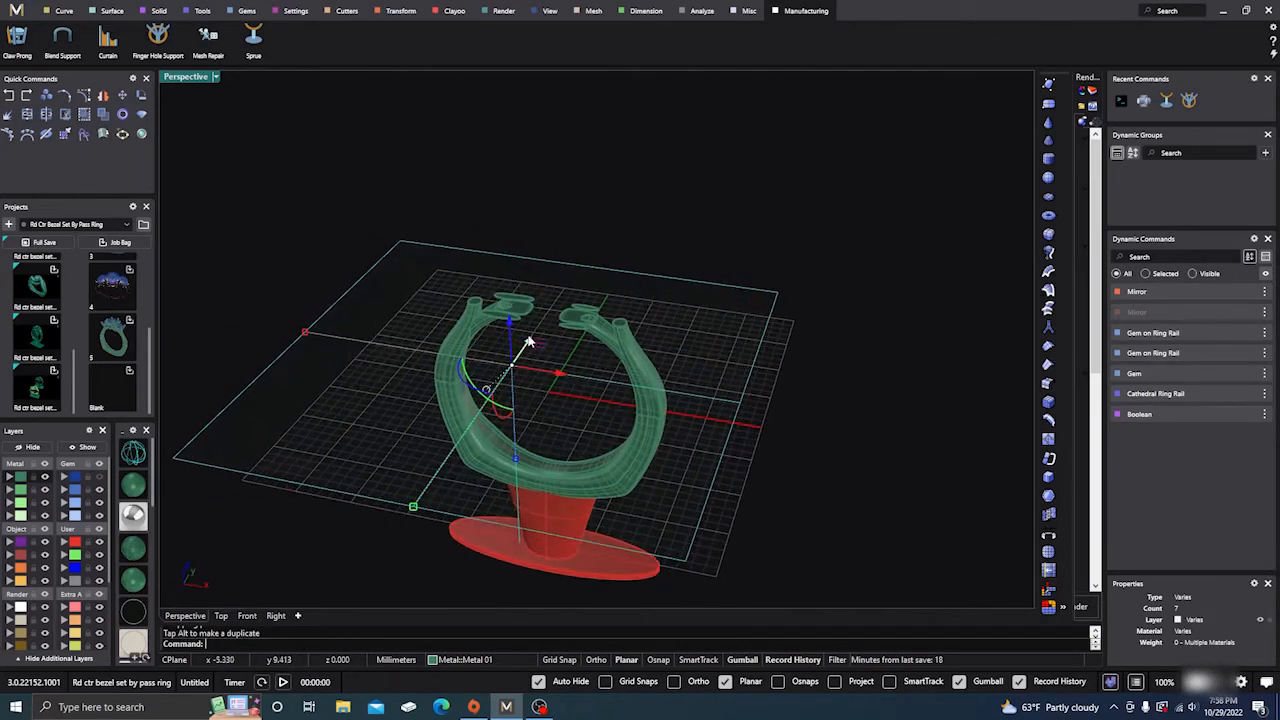
right_click(487, 378)
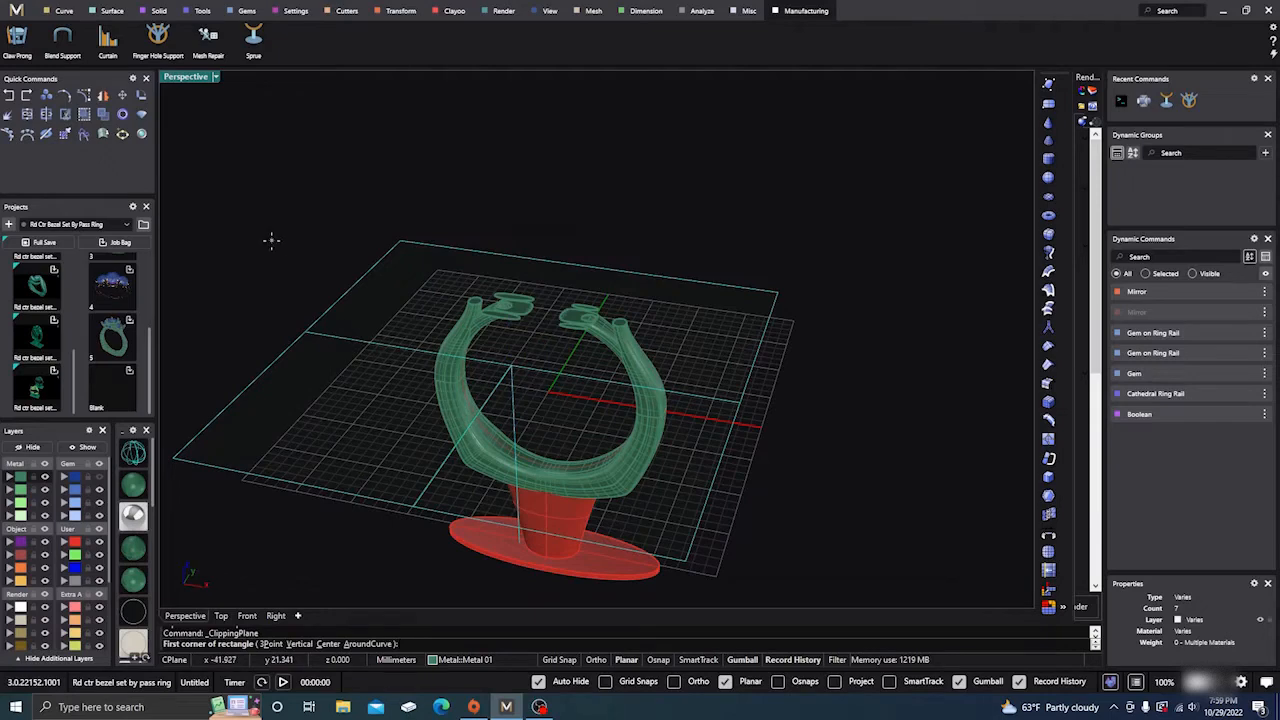
key("Escape")
key("Escape")
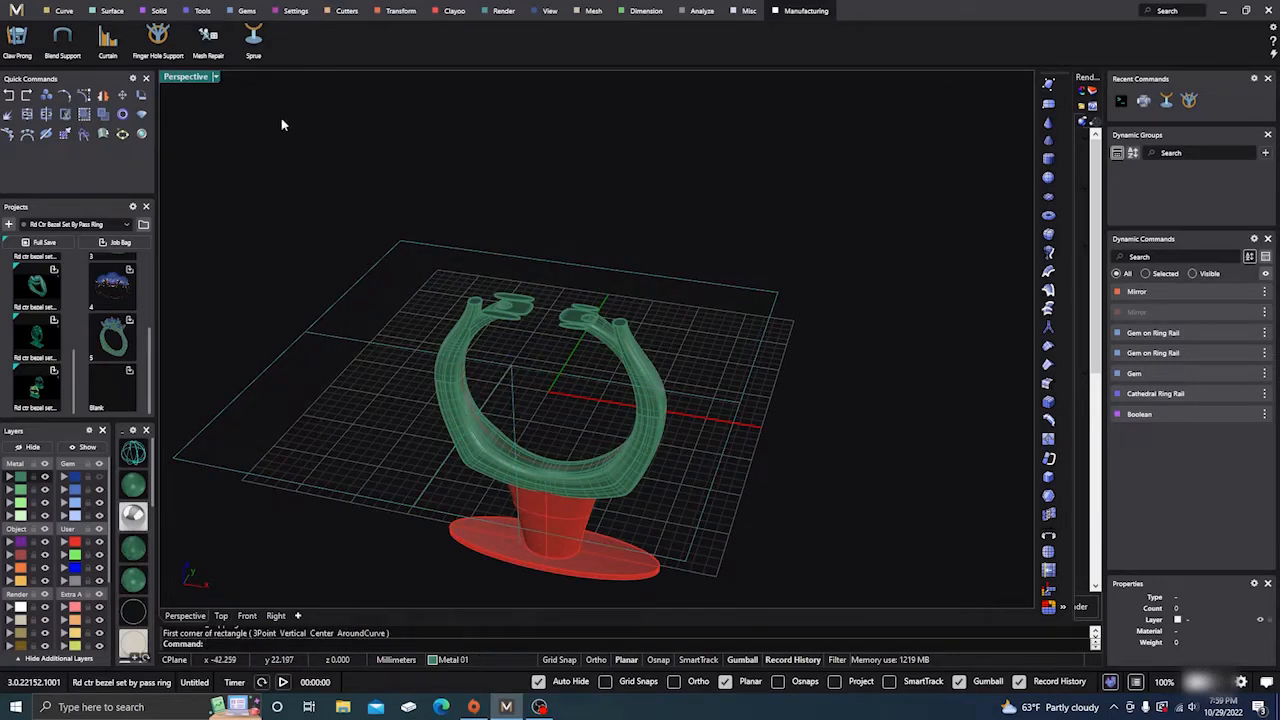
- Anchor a Finger Hole Support on the sprue line at about Z -1.25 and place its first tip on the left back rail
left_click(158, 40)
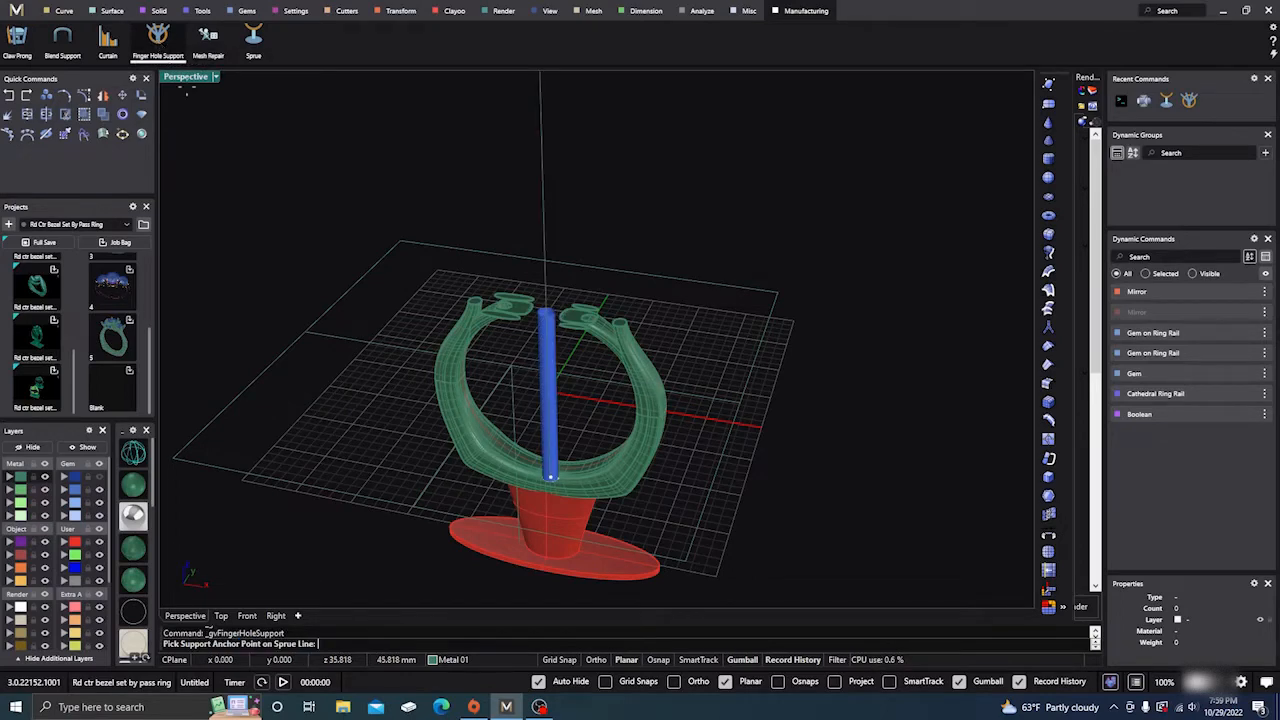
left_click(548, 418)
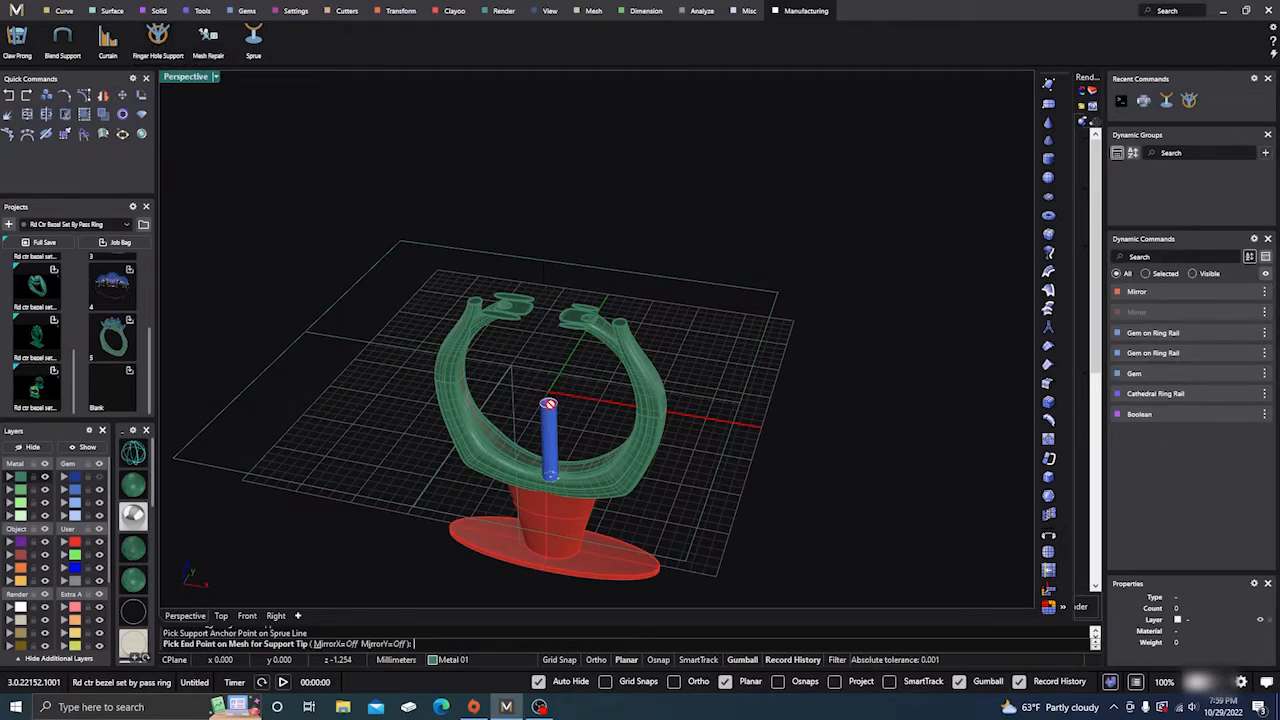
right_click_drag(548, 418, 557, 246)
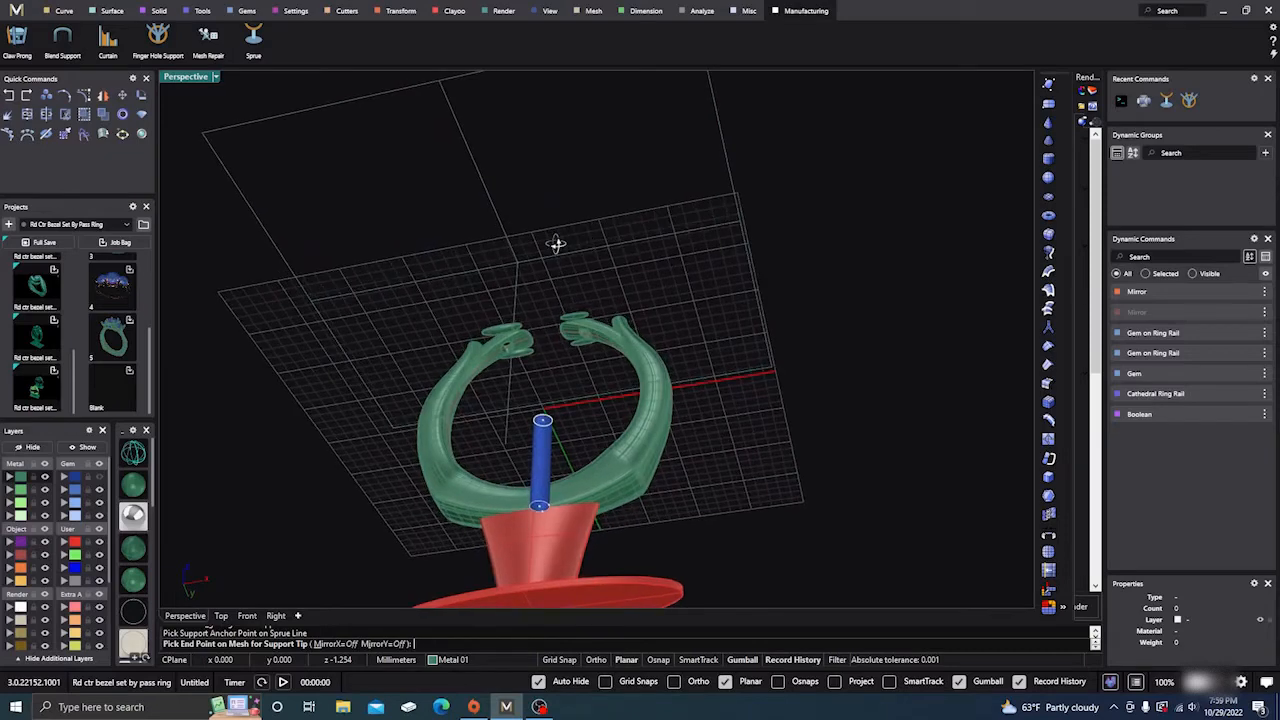
scroll(552, 298, "up", 5)
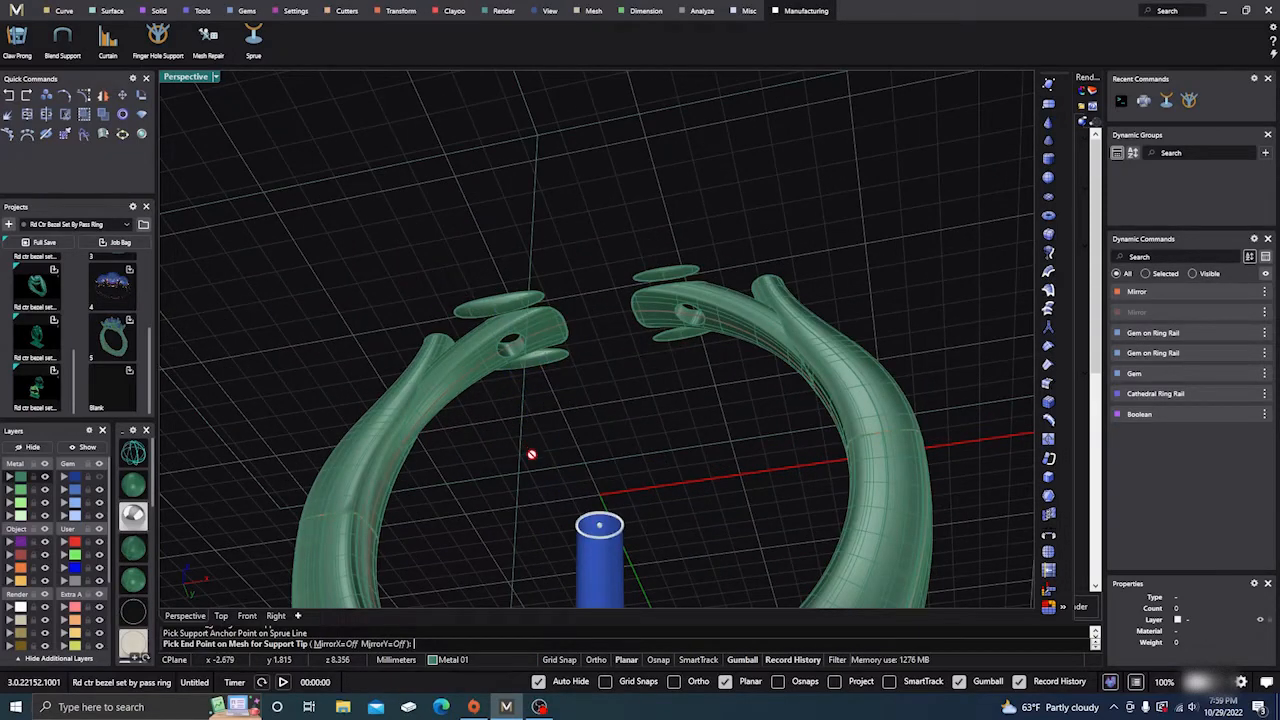
scroll(559, 400, "up", 5)
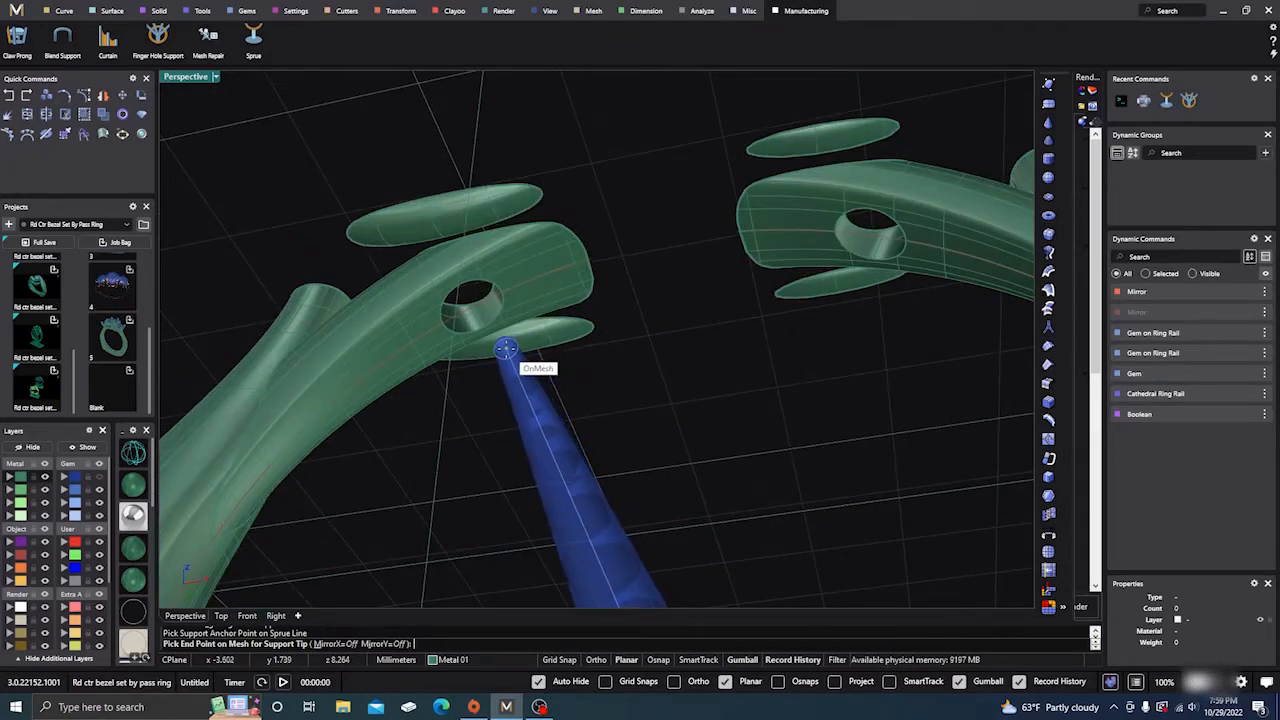
left_click(505, 348)
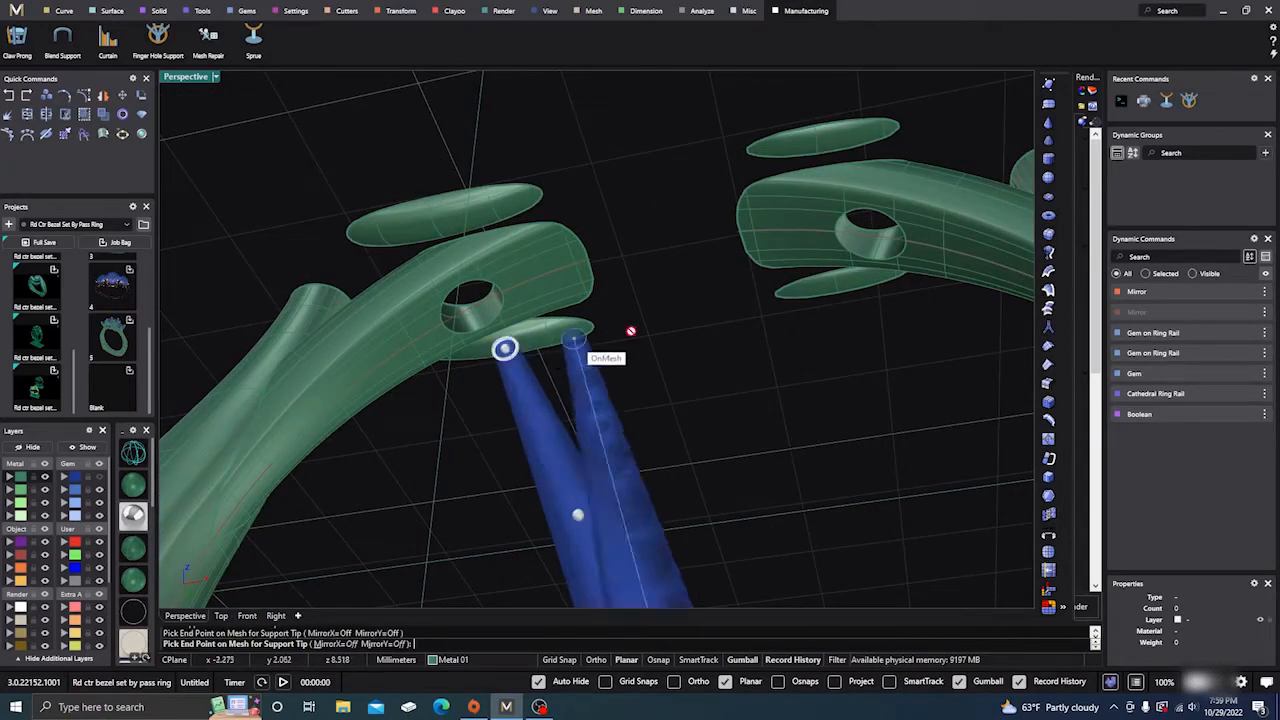
- Place tips on the other three thin rails, add a MirrorX pair under the inner ends of the cut shank, and finish the supports
left_click(853, 281)
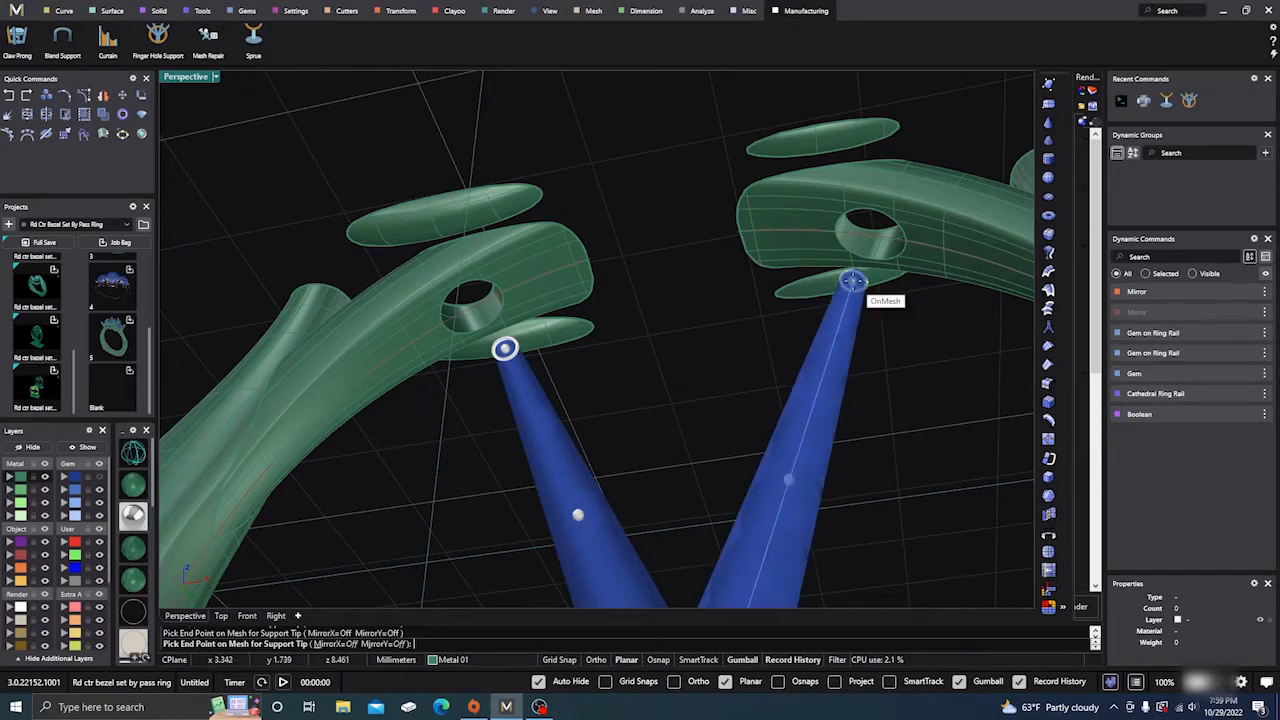
left_click(828, 139)
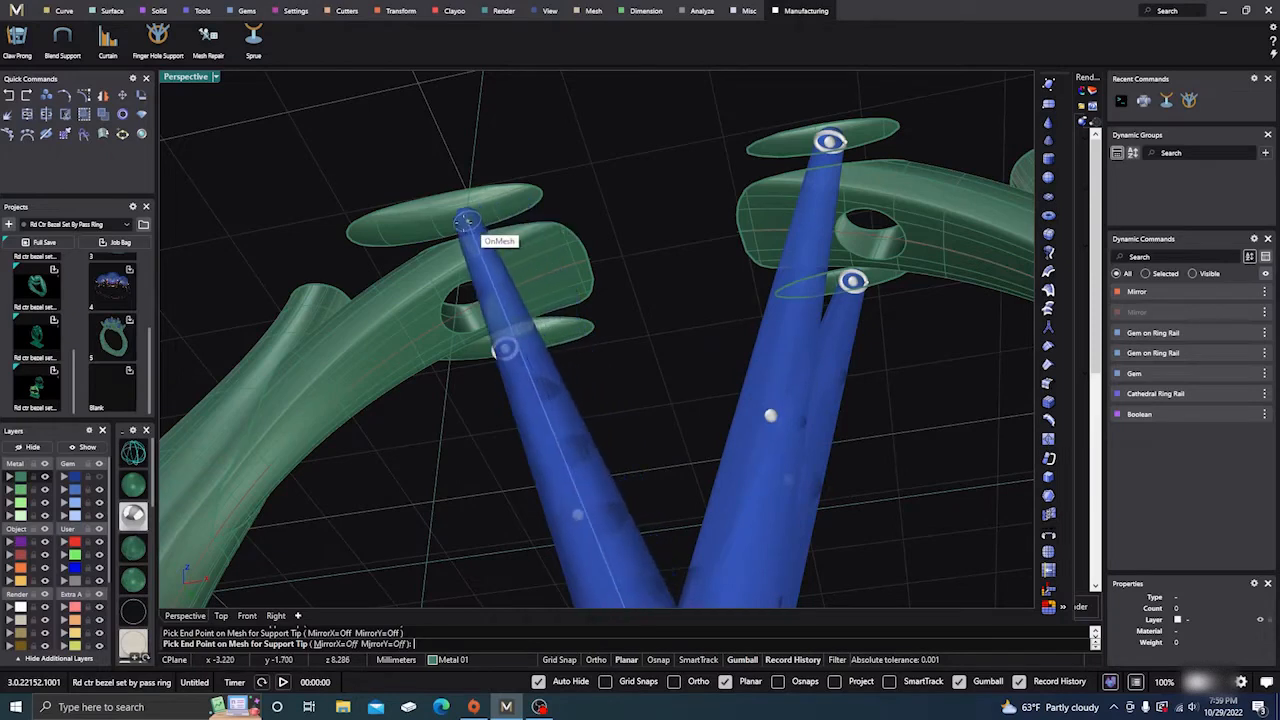
left_click(444, 226)
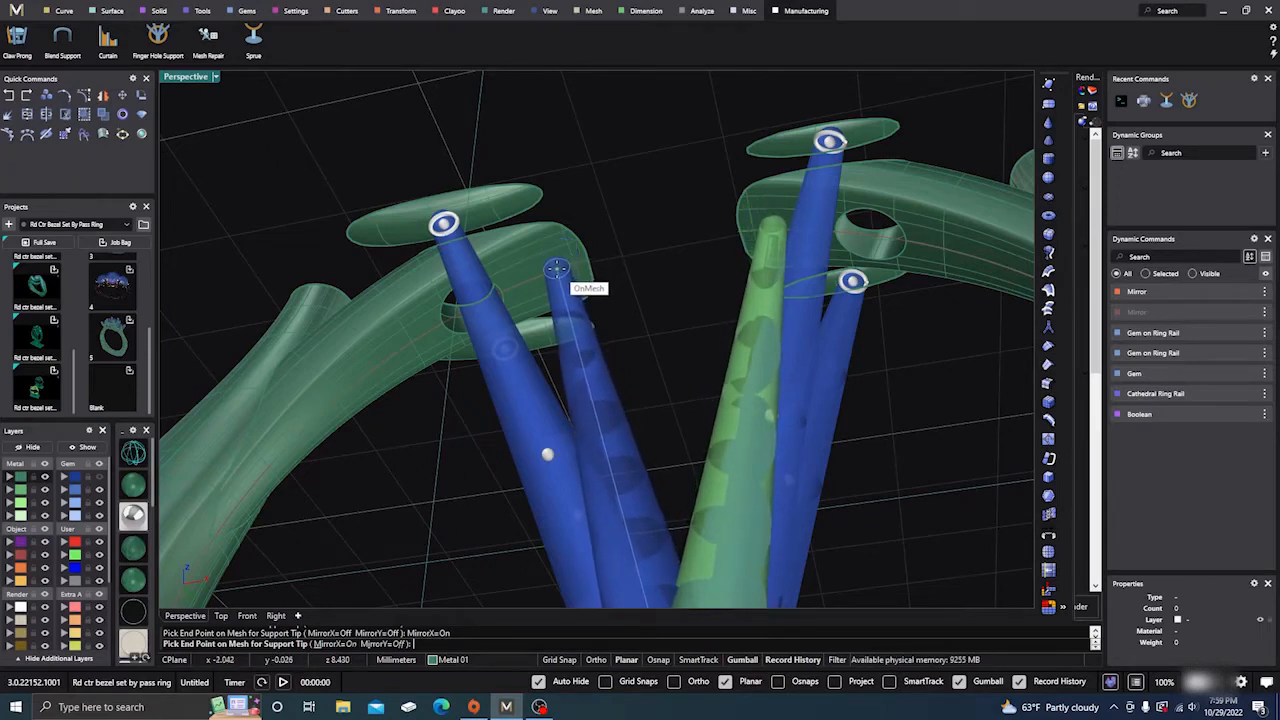
left_click(557, 268)
key("Return")
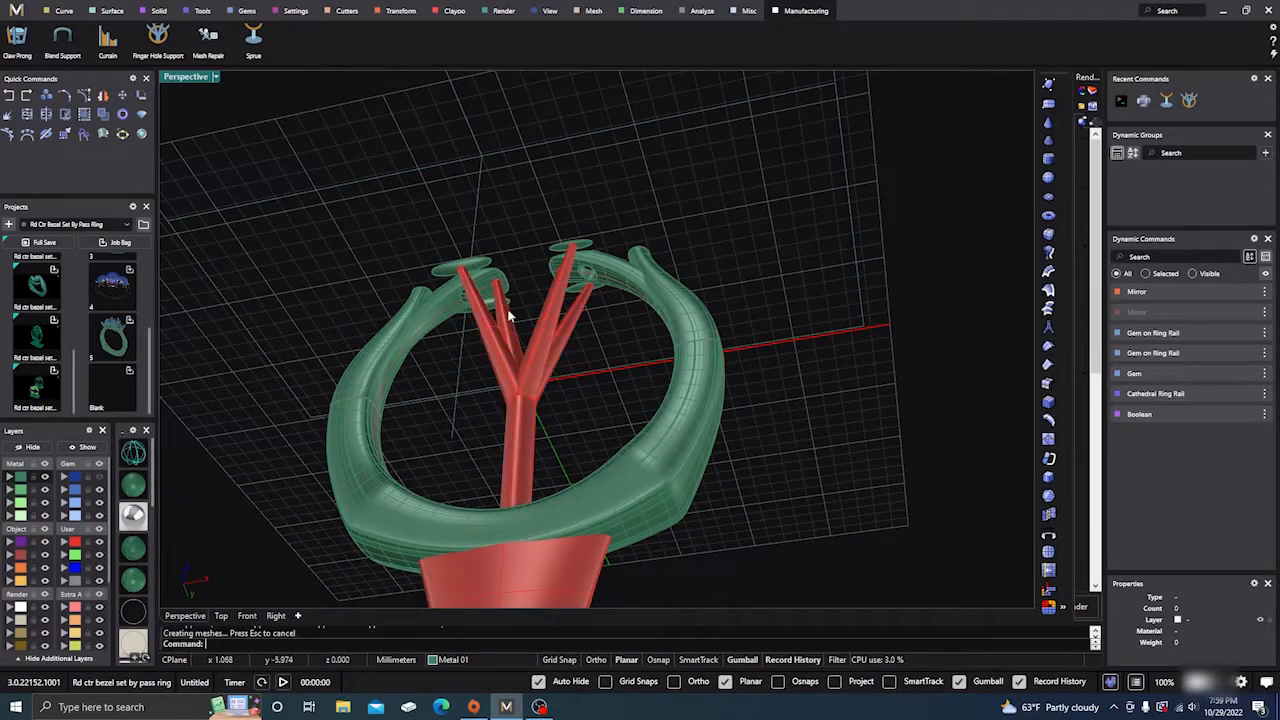
- Raise the clipping plane slightly to the level where the shank arch closes beneath the center stone seat
scroll(514, 310, "down", 6)
right_click_drag(531, 337, 524, 476)
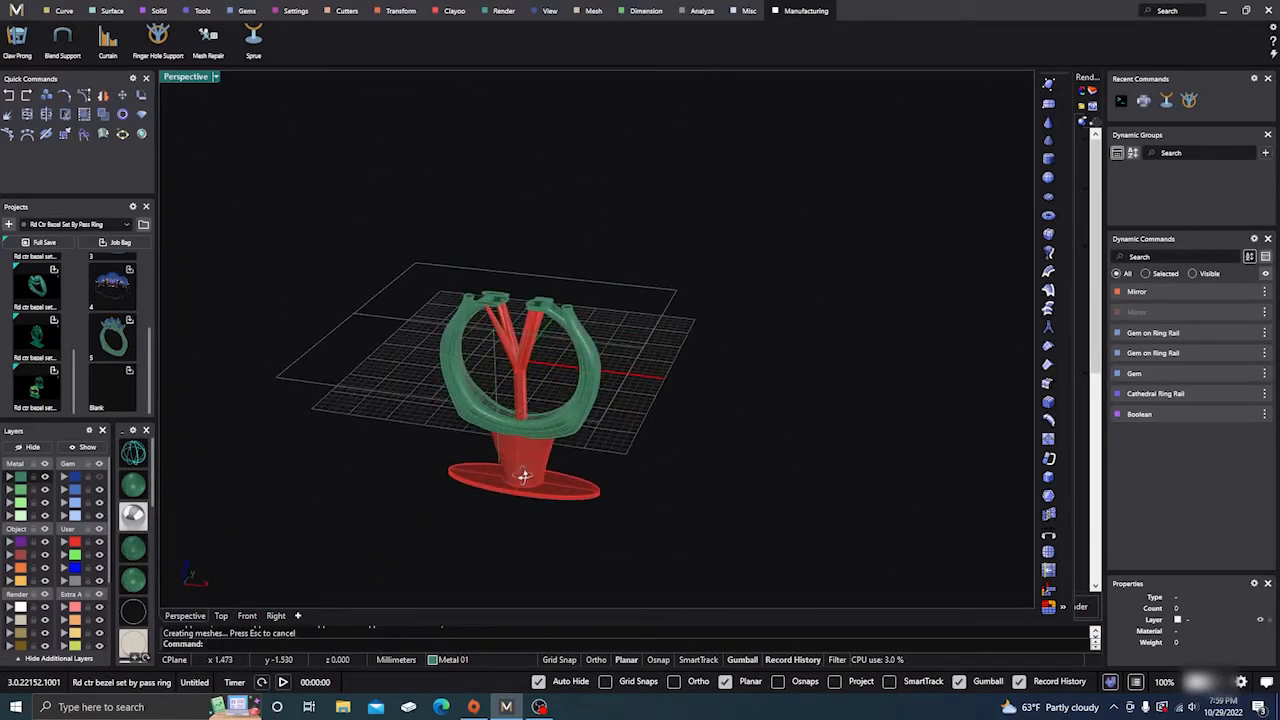
scroll(476, 350, "up", 3)
left_click(493, 360)
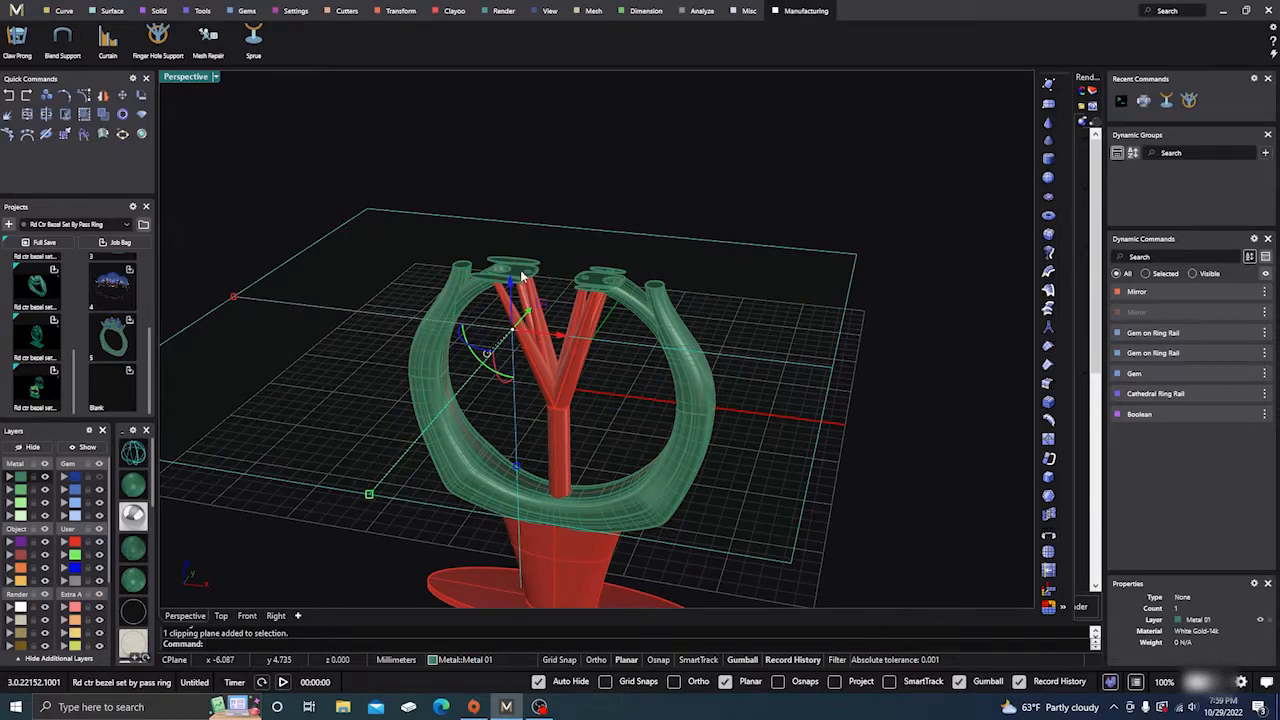
scroll(521, 275, "up", 5)
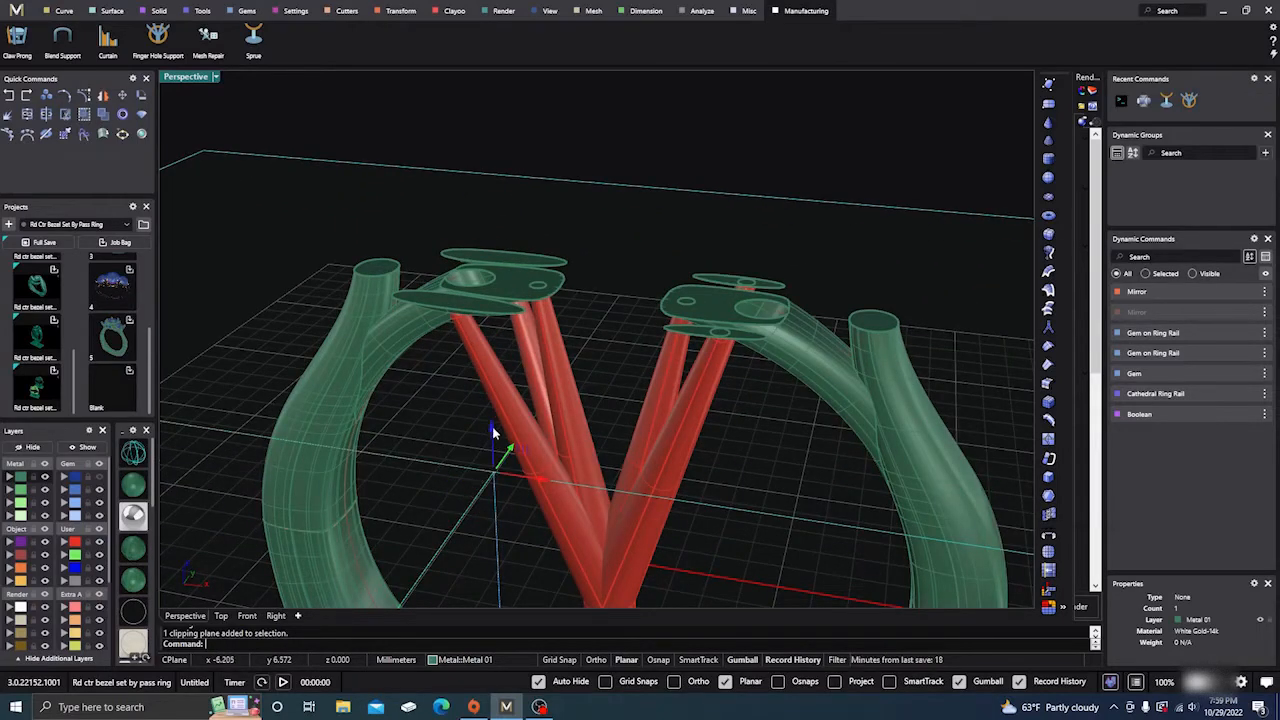
left_click_drag(492, 428, 492, 403)
right_click_drag(571, 338, 581, 298)
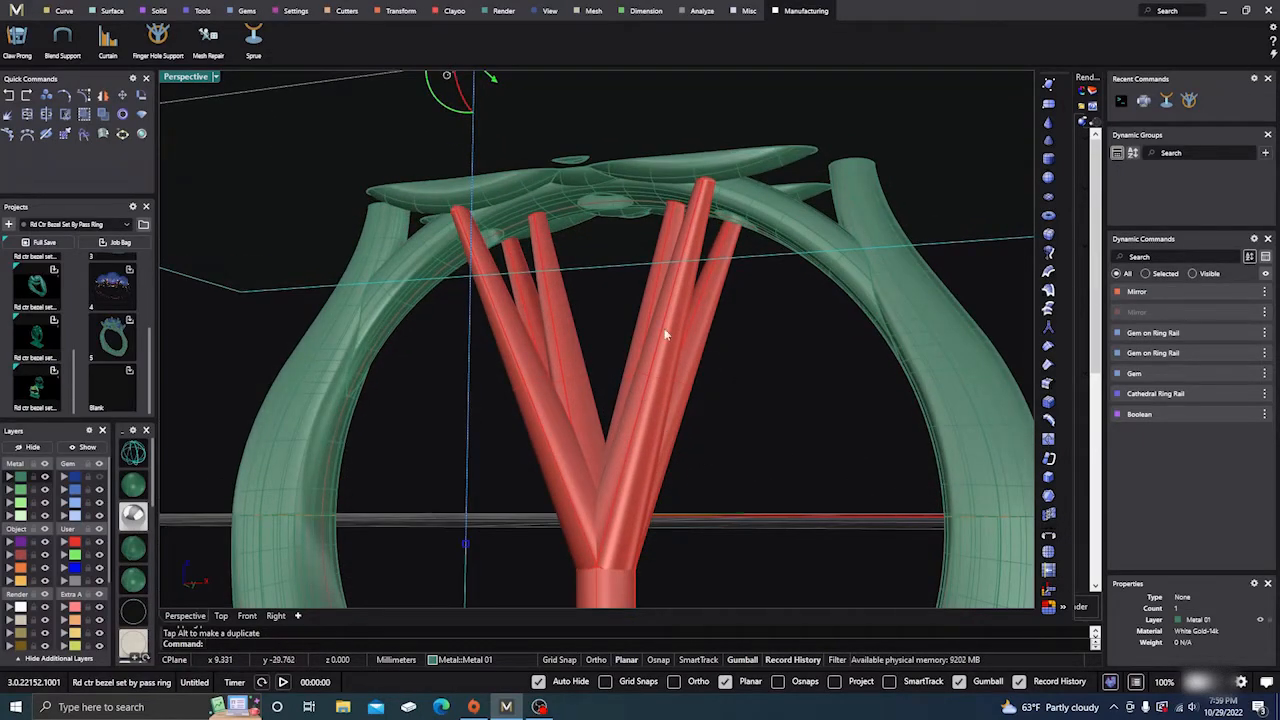
- Delete the six finger hole support branches and the trunk they stand on
right_click_drag(712, 464, 727, 515)
left_click_drag(557, 515, 557, 514)
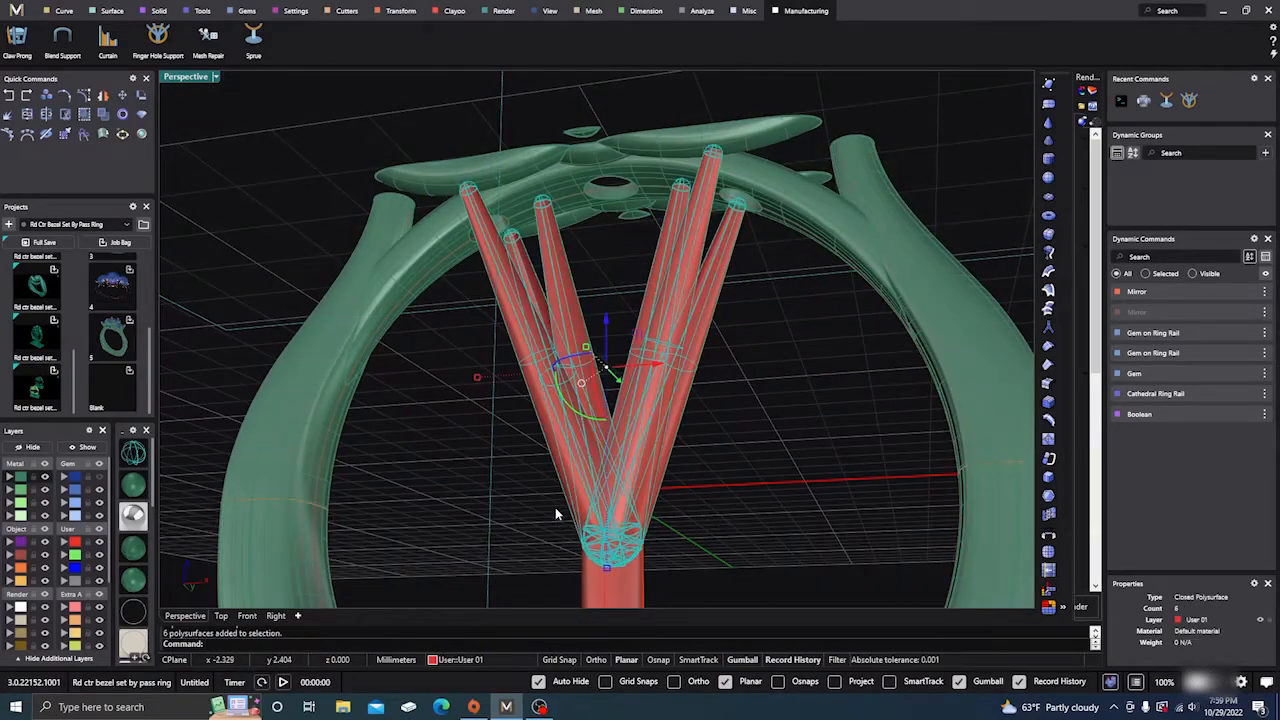
key("Delete")
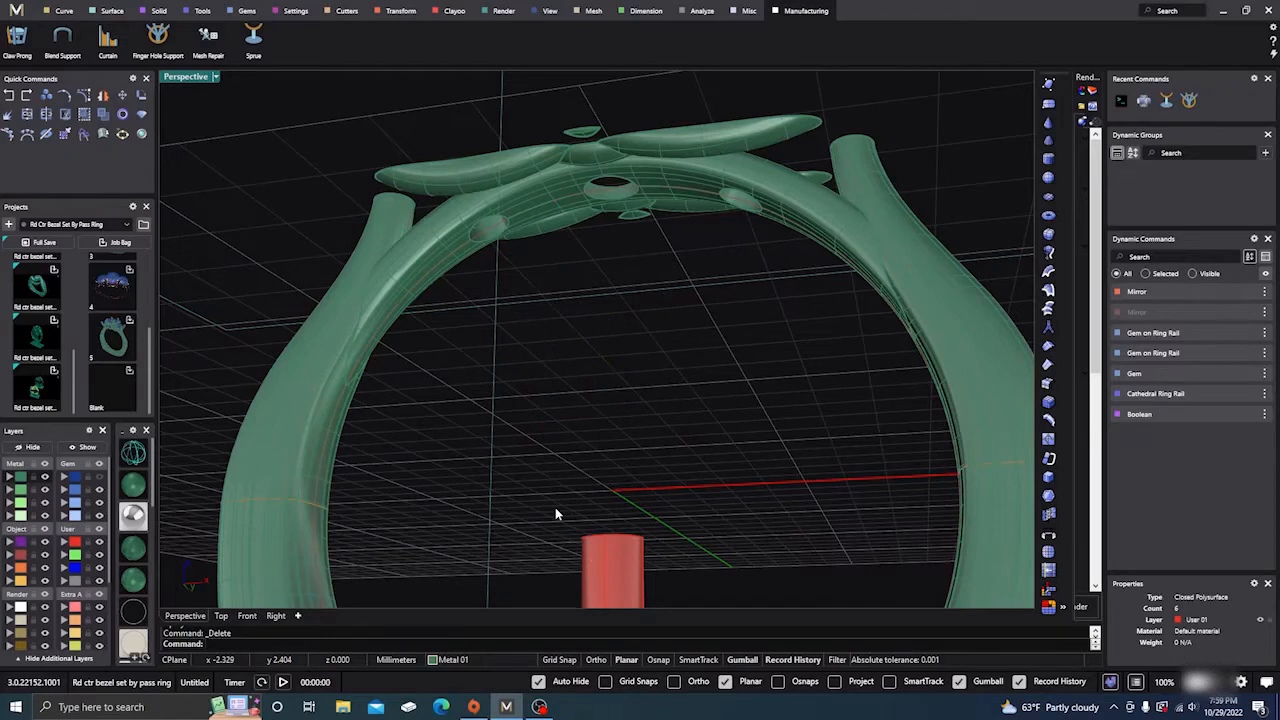
left_click(643, 577)
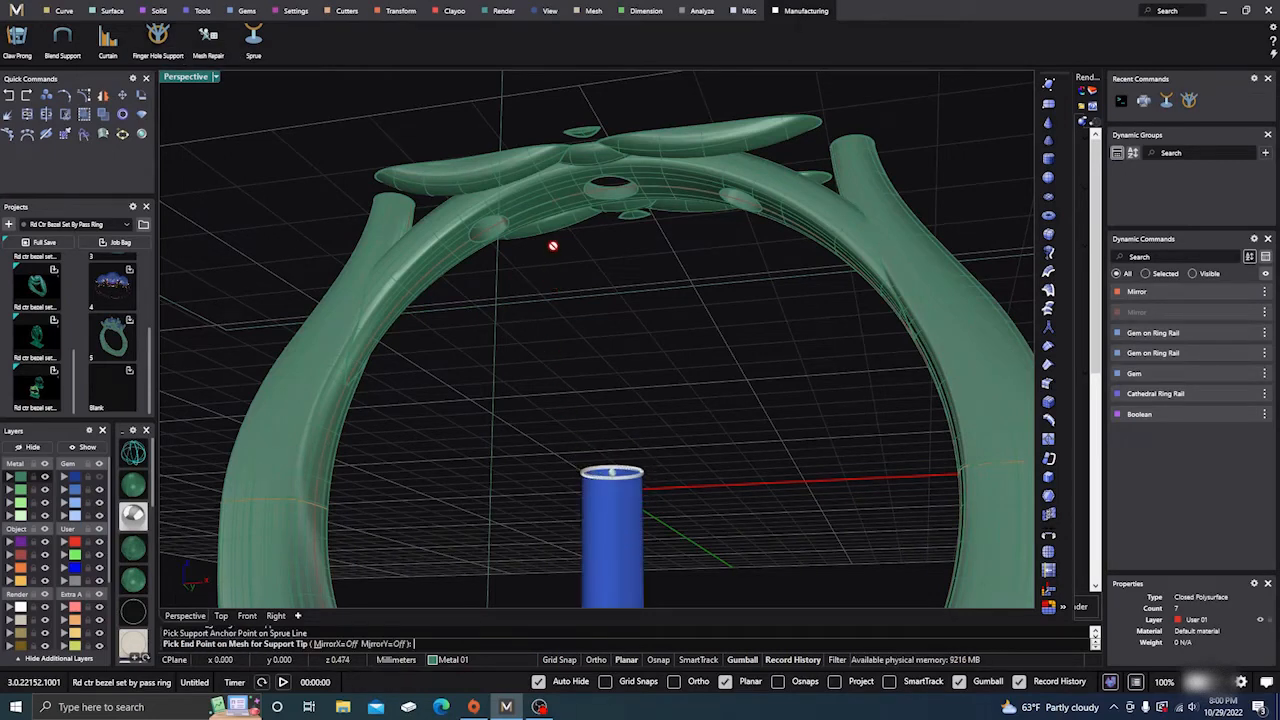
- Place support tips under the small back and front center bezels and under the right front and left front rails
scroll(586, 251, "up", 5)
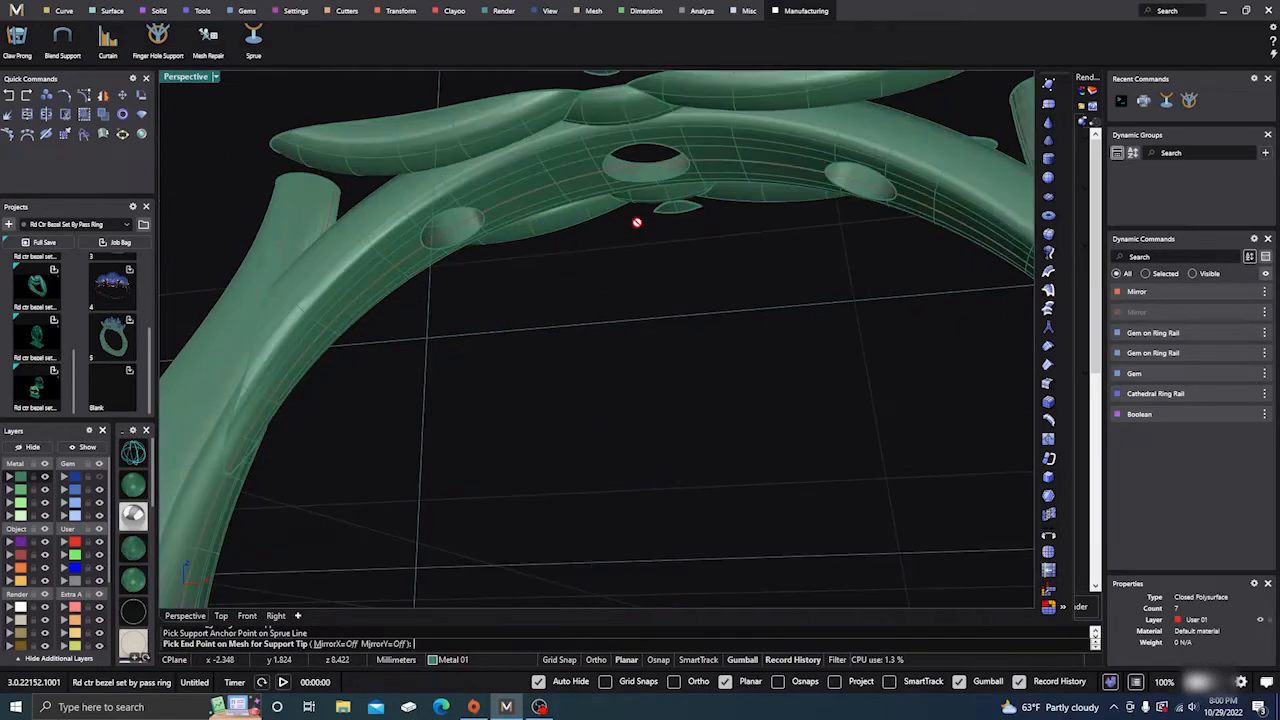
left_click(678, 209)
scroll(676, 225, "down", 5)
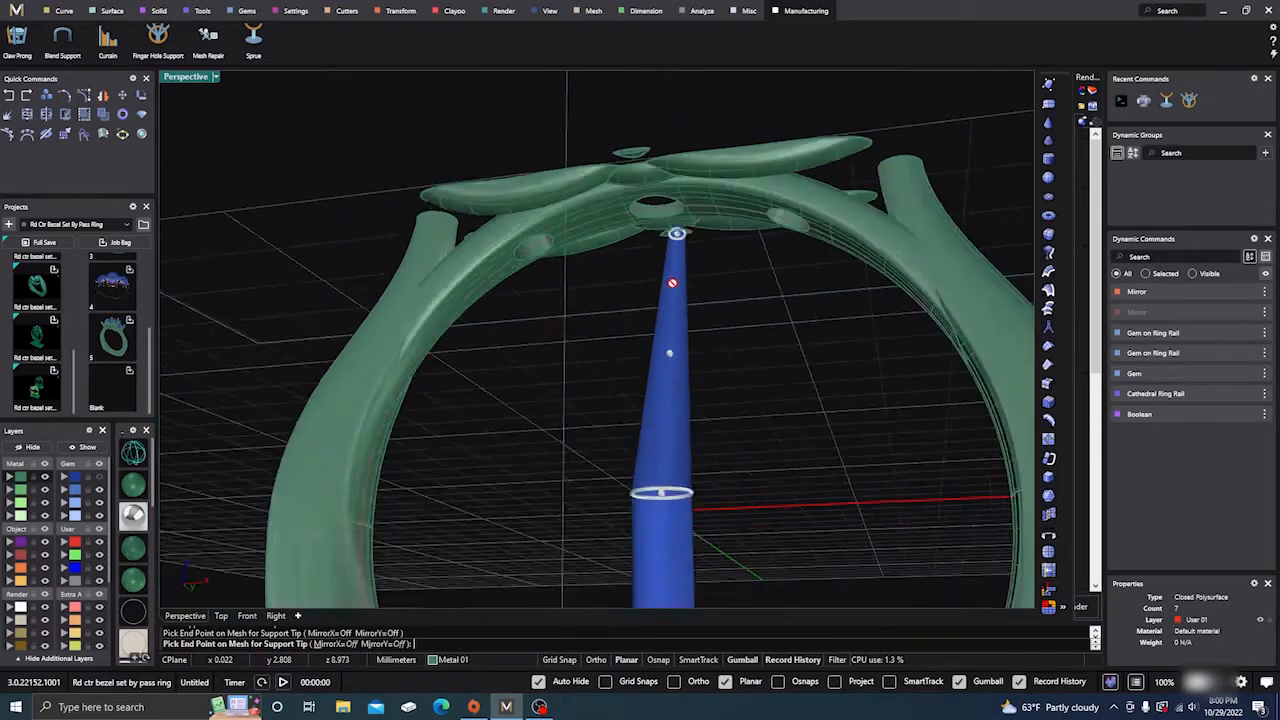
scroll(676, 243, "up", 4)
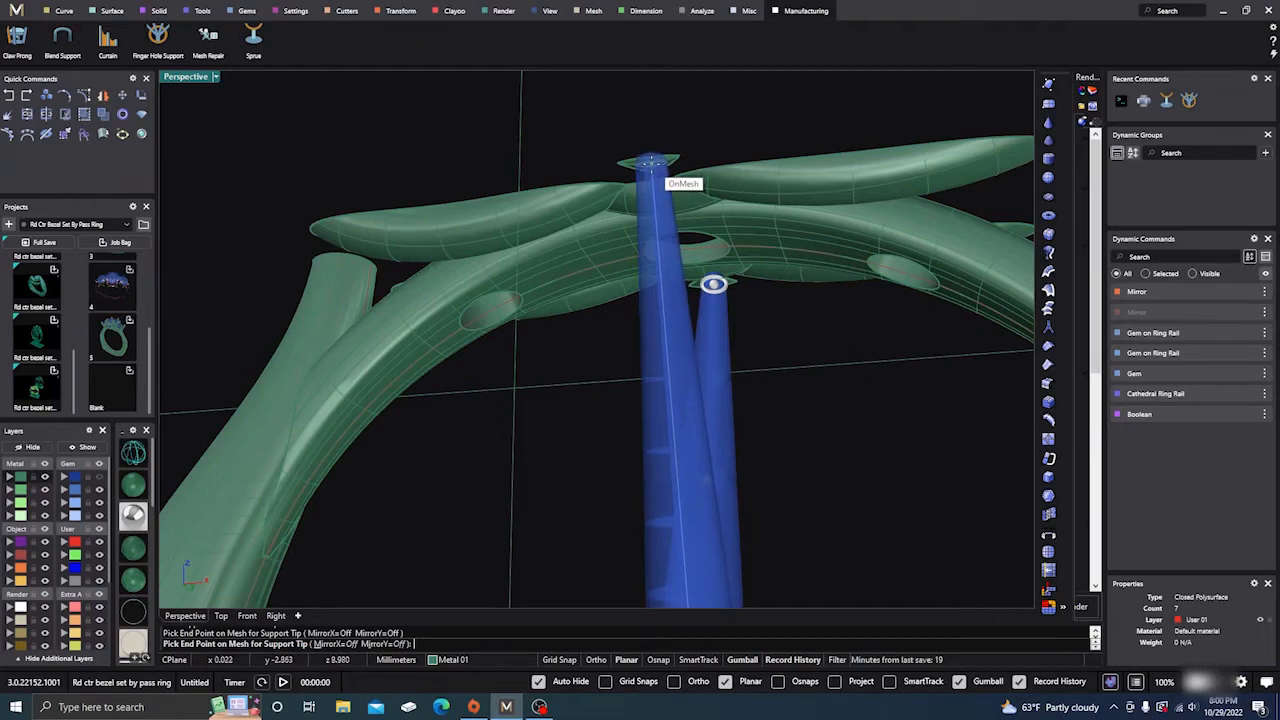
left_click(650, 166)
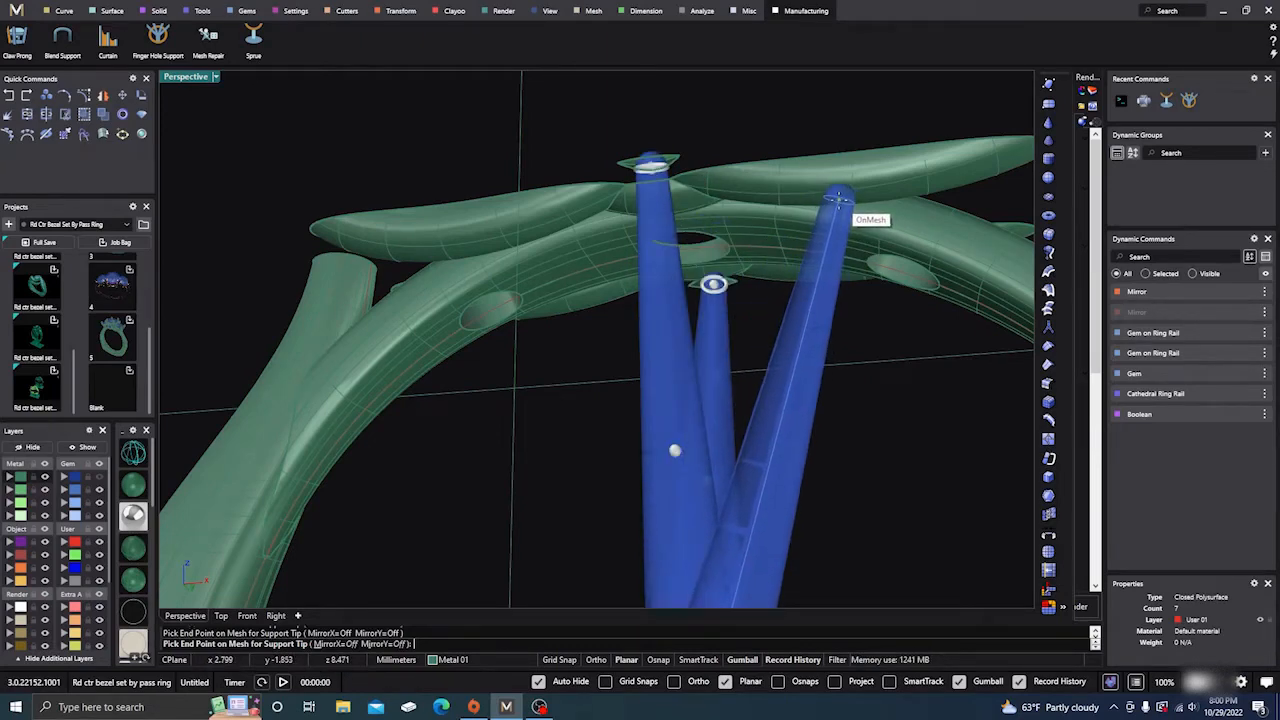
left_click(837, 197)
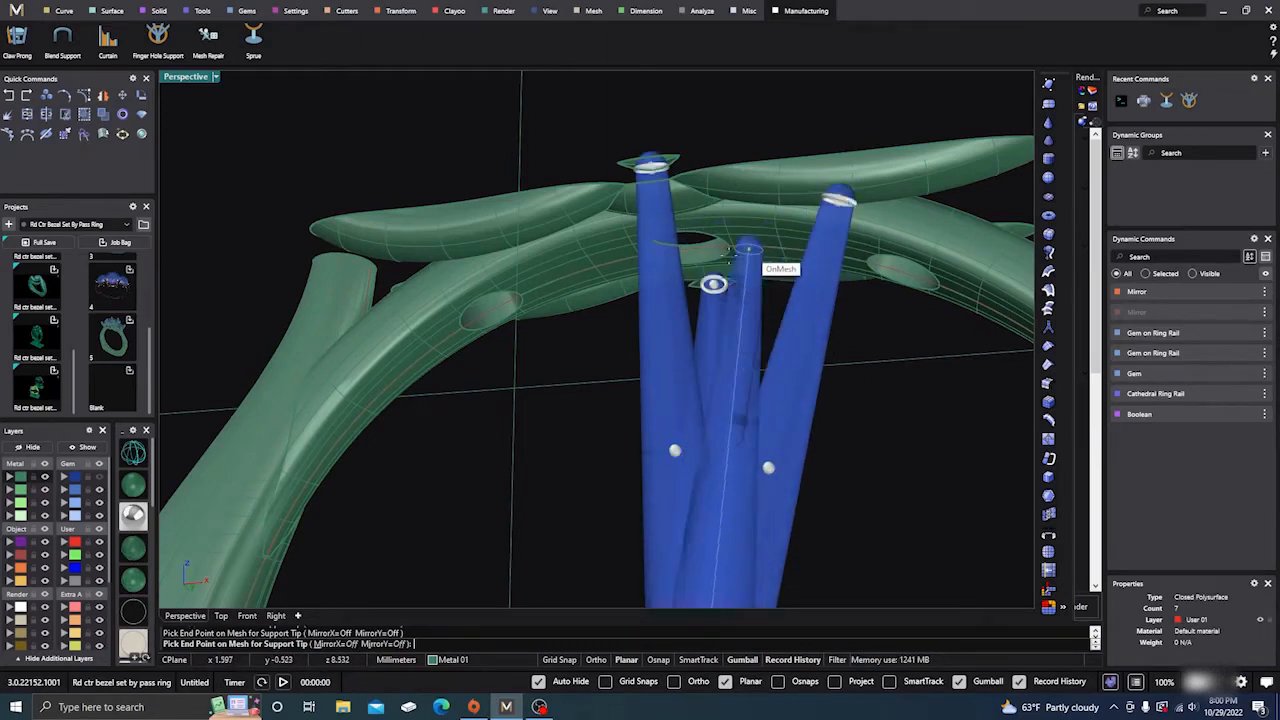
left_click(463, 250)
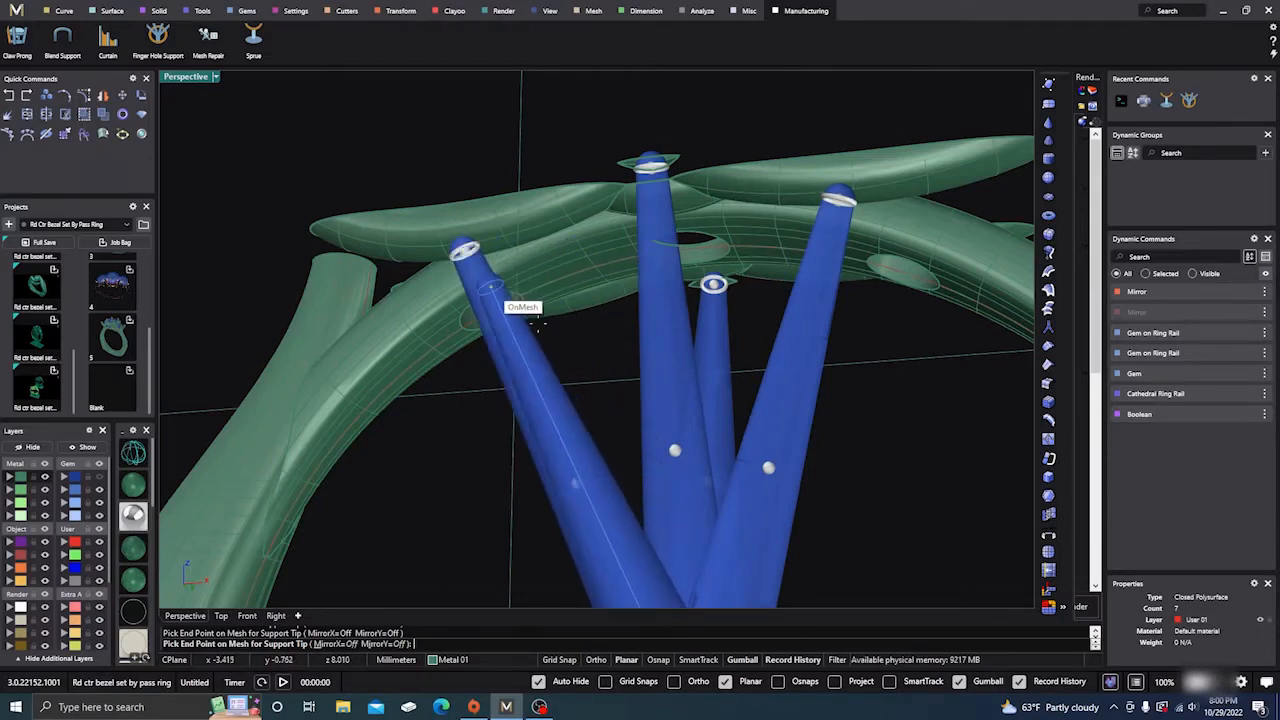
- Place tips under both back rails and under the shank arch on either side of the center hole, and finish the supports
right_click_drag(512, 300, 543, 366)
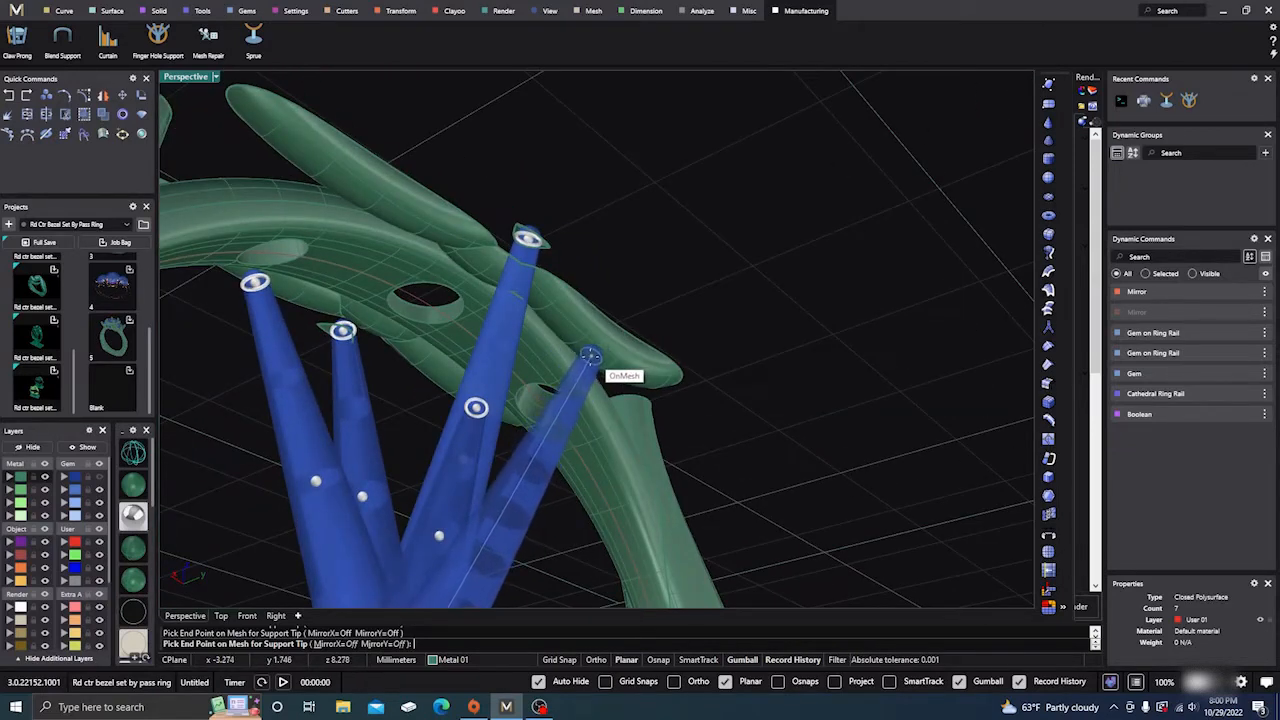
left_click(597, 360)
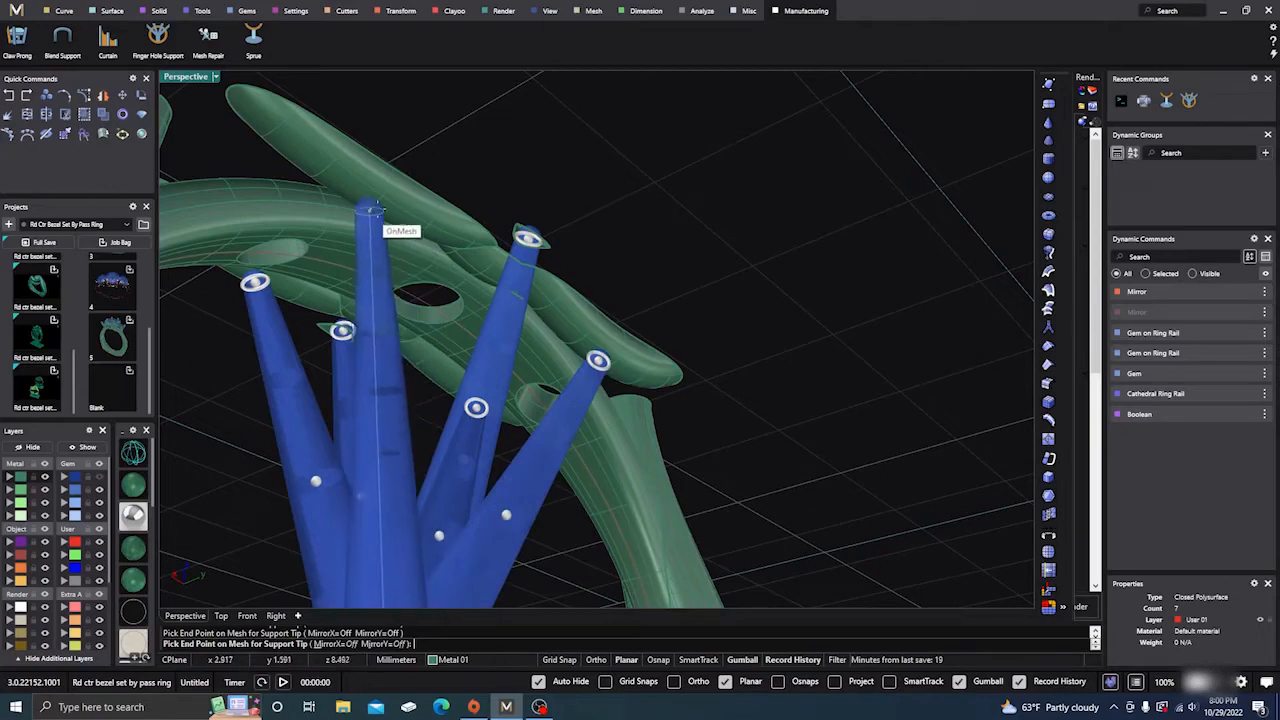
right_click_drag(392, 214, 724, 338)
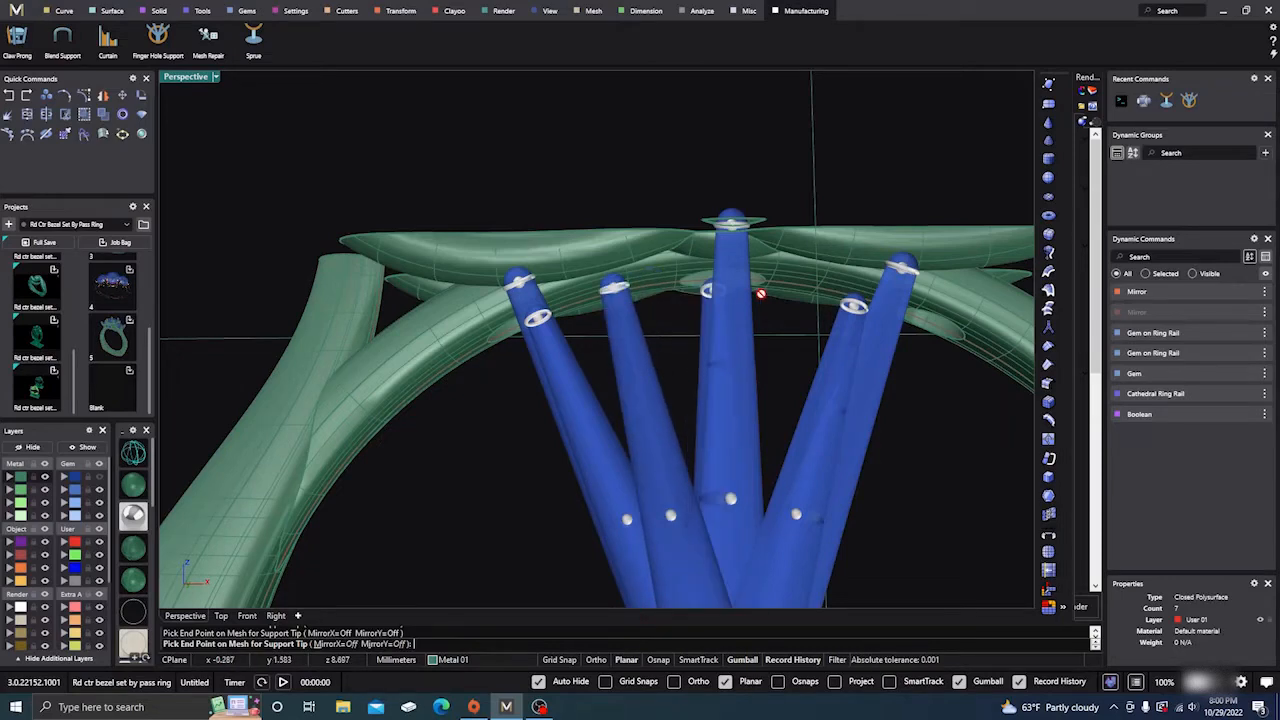
right_click_drag(813, 283, 556, 344)
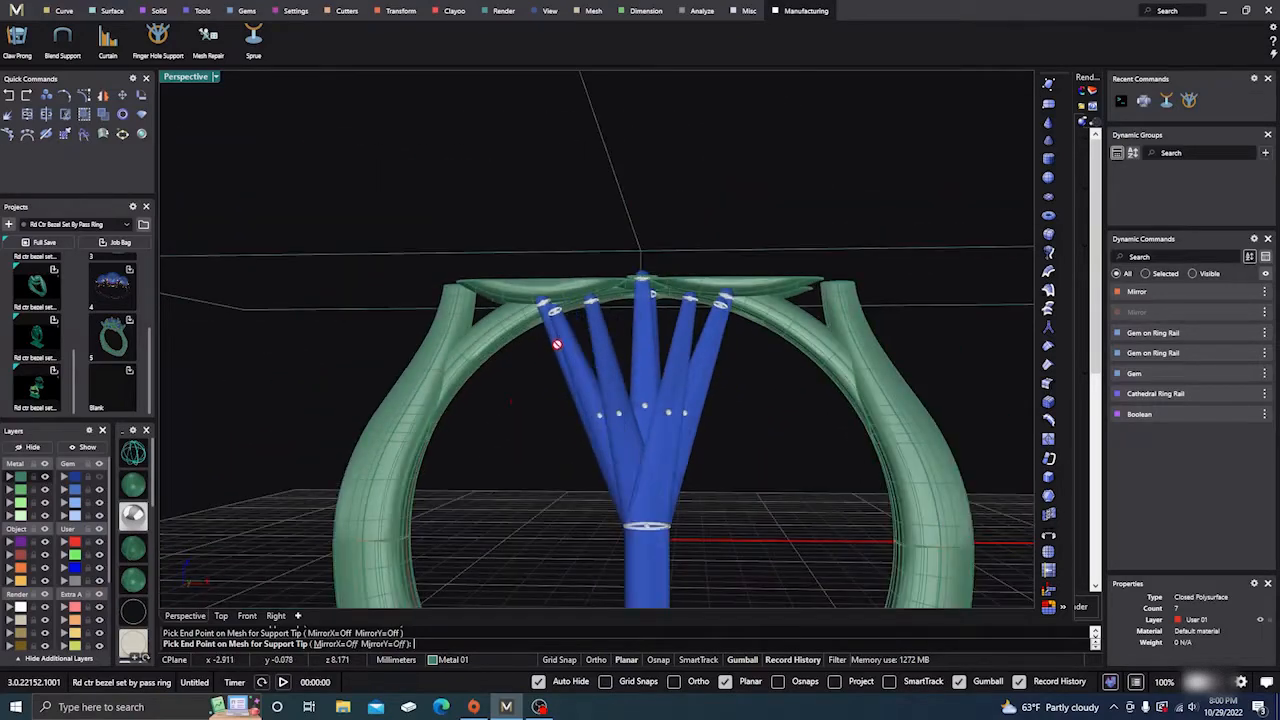
right_click(531, 420)
right_click_drag(543, 414, 512, 462)
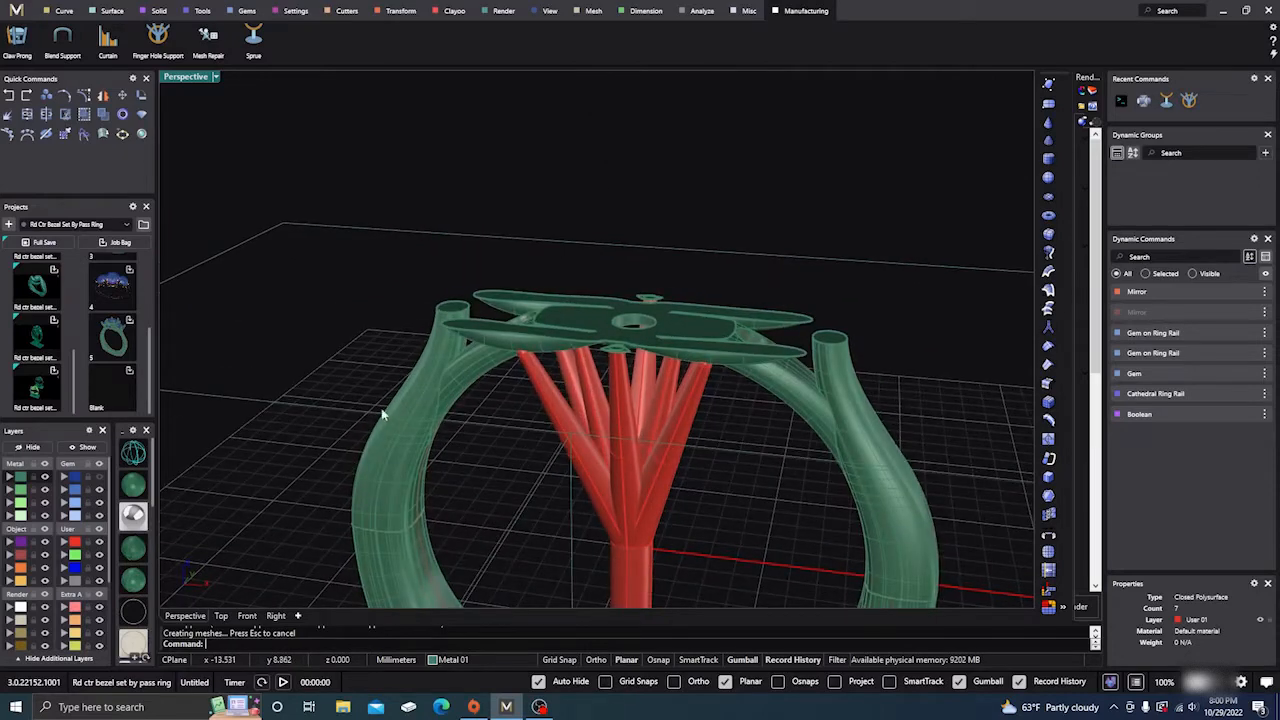
- Raise the clipping plane in stages through the head up to the center bezel, examining the section at each level
left_click(352, 417)
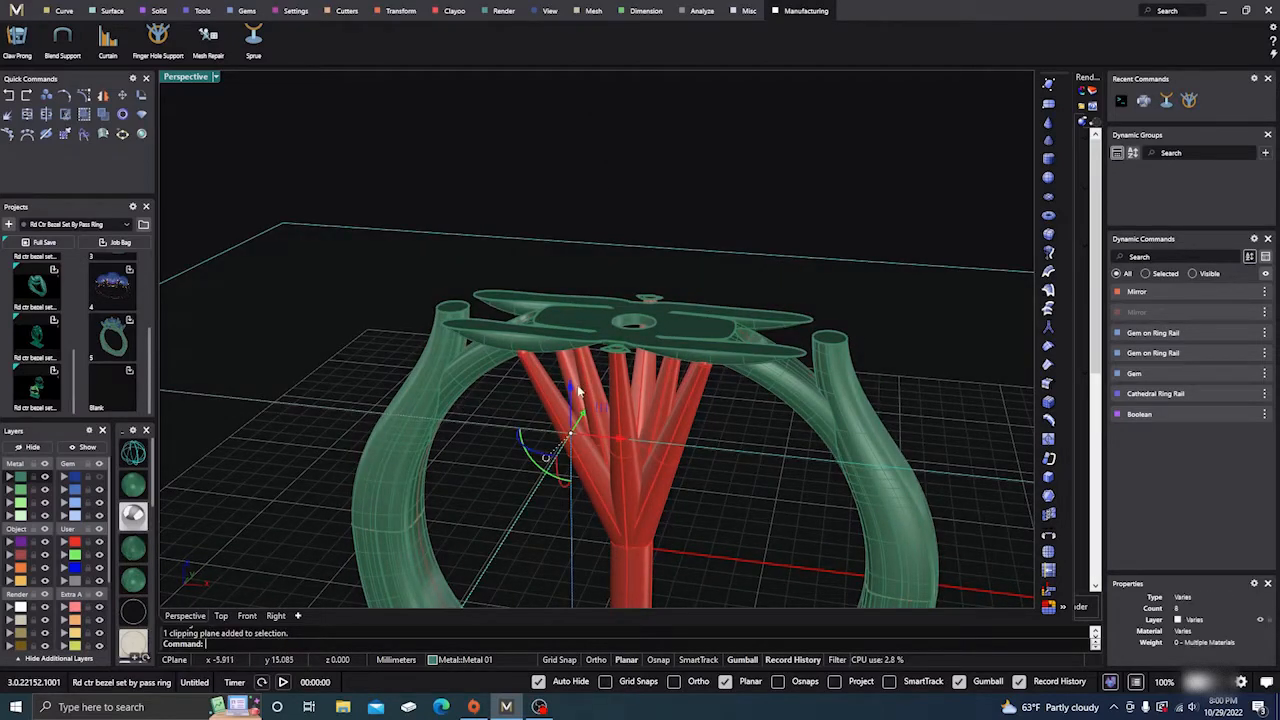
mouse_move(572, 390)
left_mouse_down()
mouse_move(572, 374)
mouse_move(563, 395)
left_mouse_up()
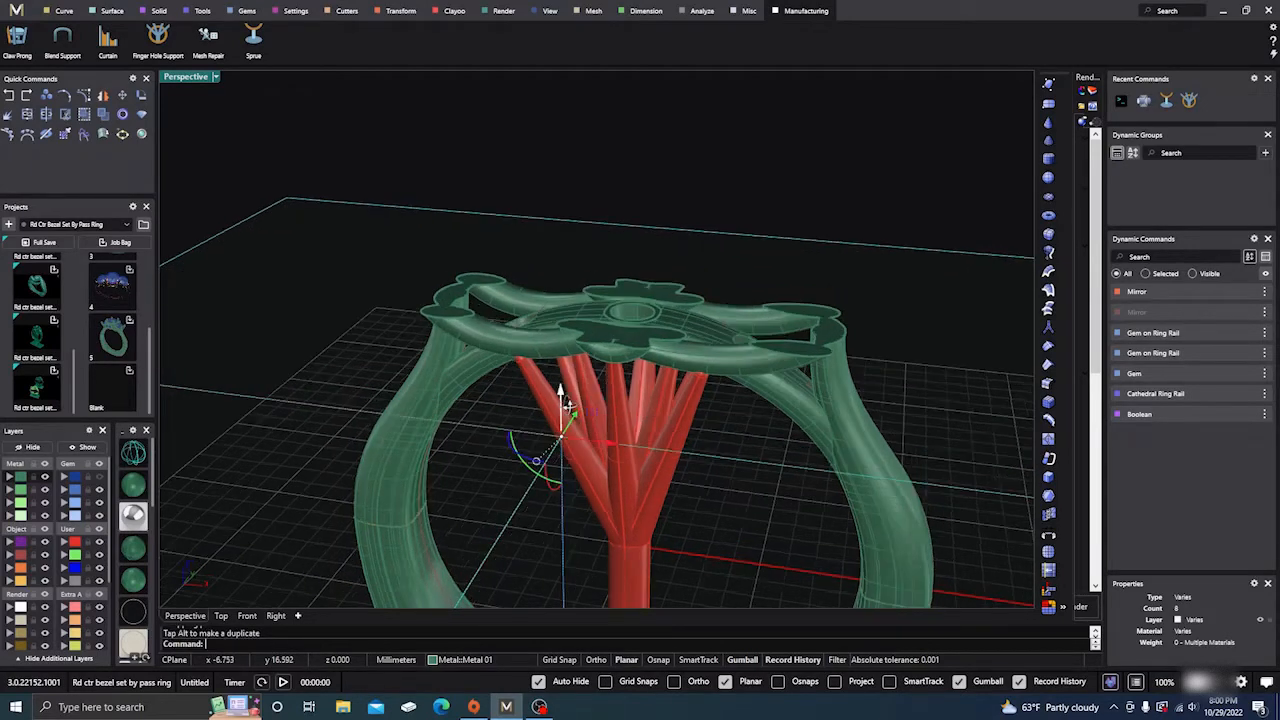
right_click_drag(566, 403, 513, 455)
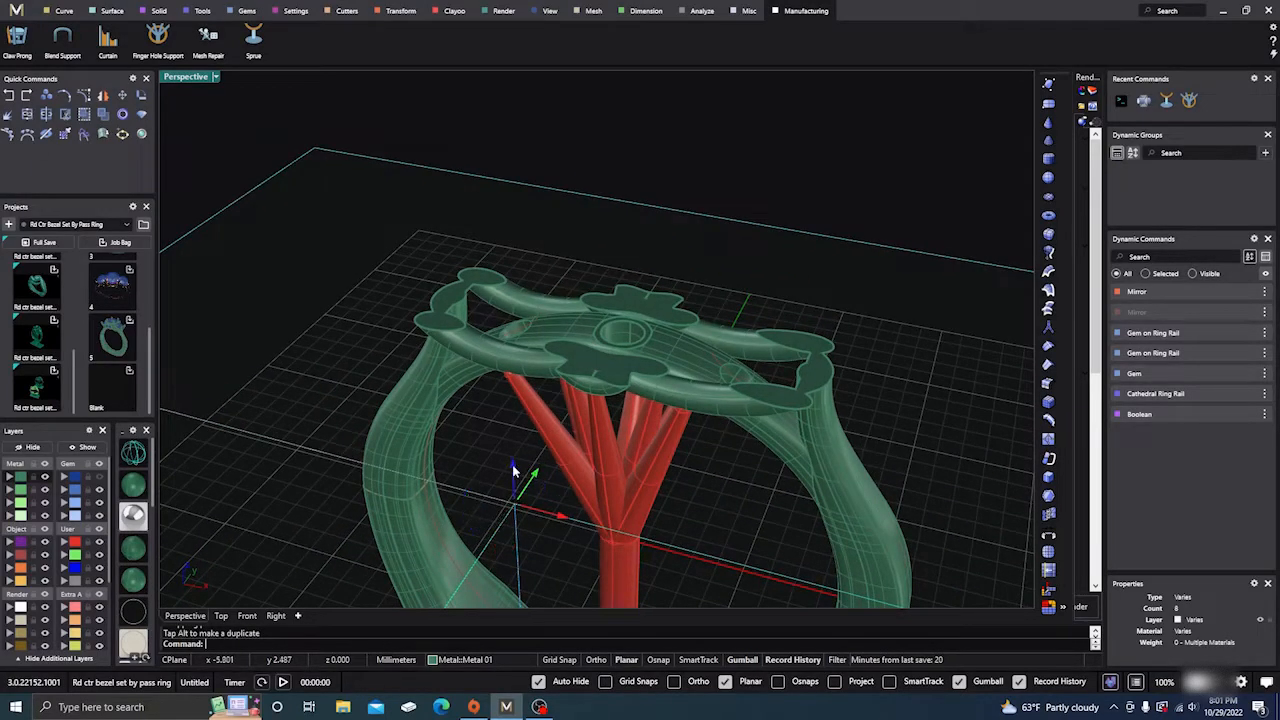
left_click_drag(512, 464, 544, 387)
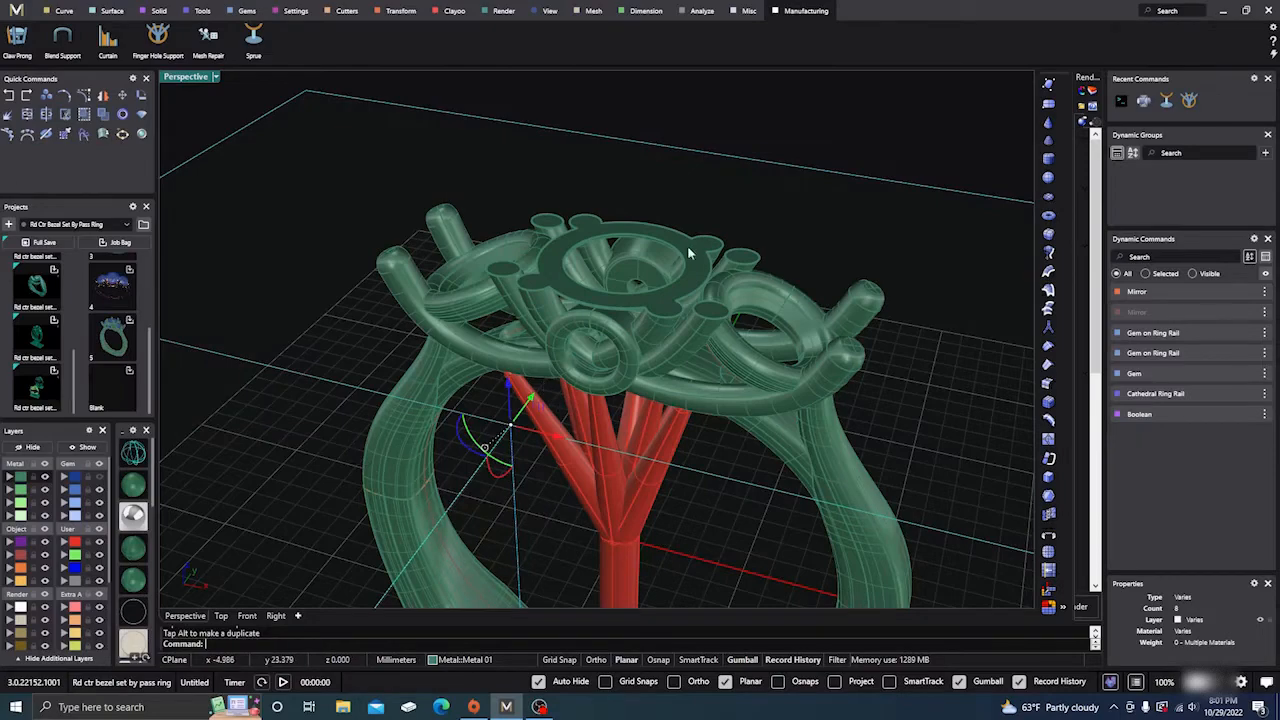
- Raise the clipping plane above the prong tips to view the uncut head together with the supports and sprue base
mouse_move(641, 299)
right_mouse_down()
mouse_move(598, 334)
mouse_move(609, 346)
mouse_move(651, 270)
mouse_move(612, 288)
mouse_move(629, 304)
right_mouse_up()
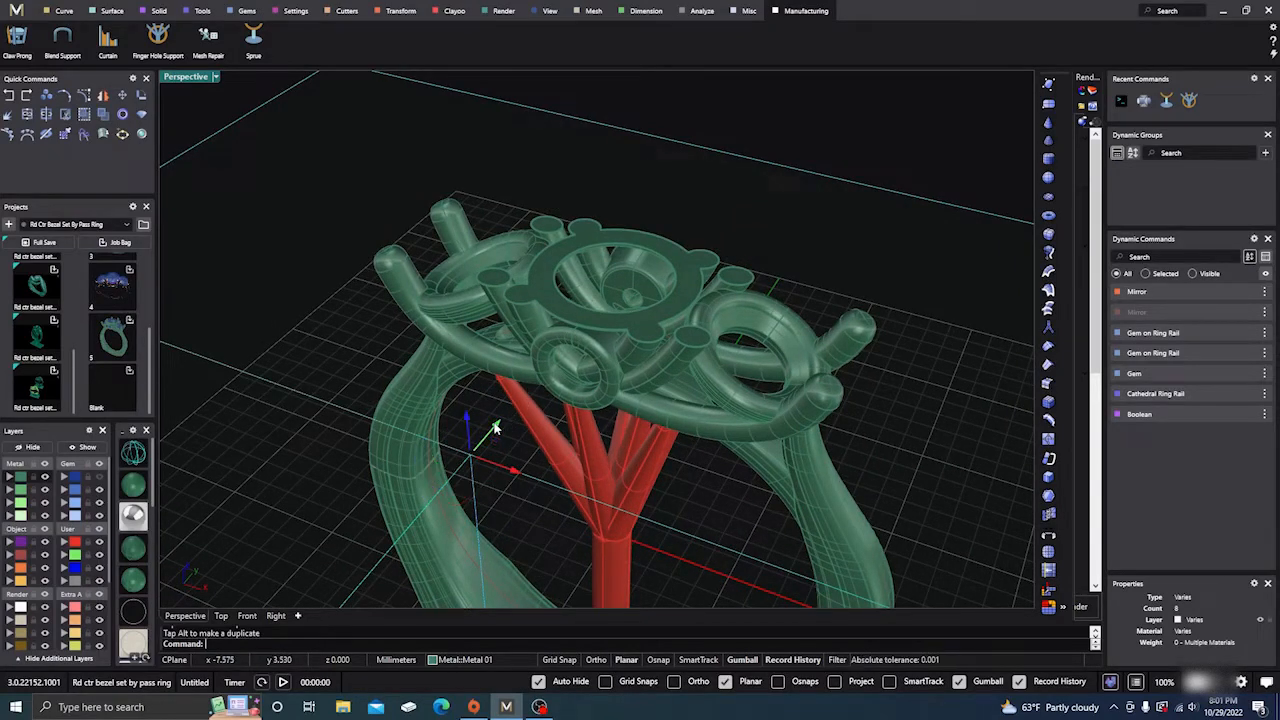
left_click_drag(496, 428, 472, 318)
scroll(554, 280, "down", 5)
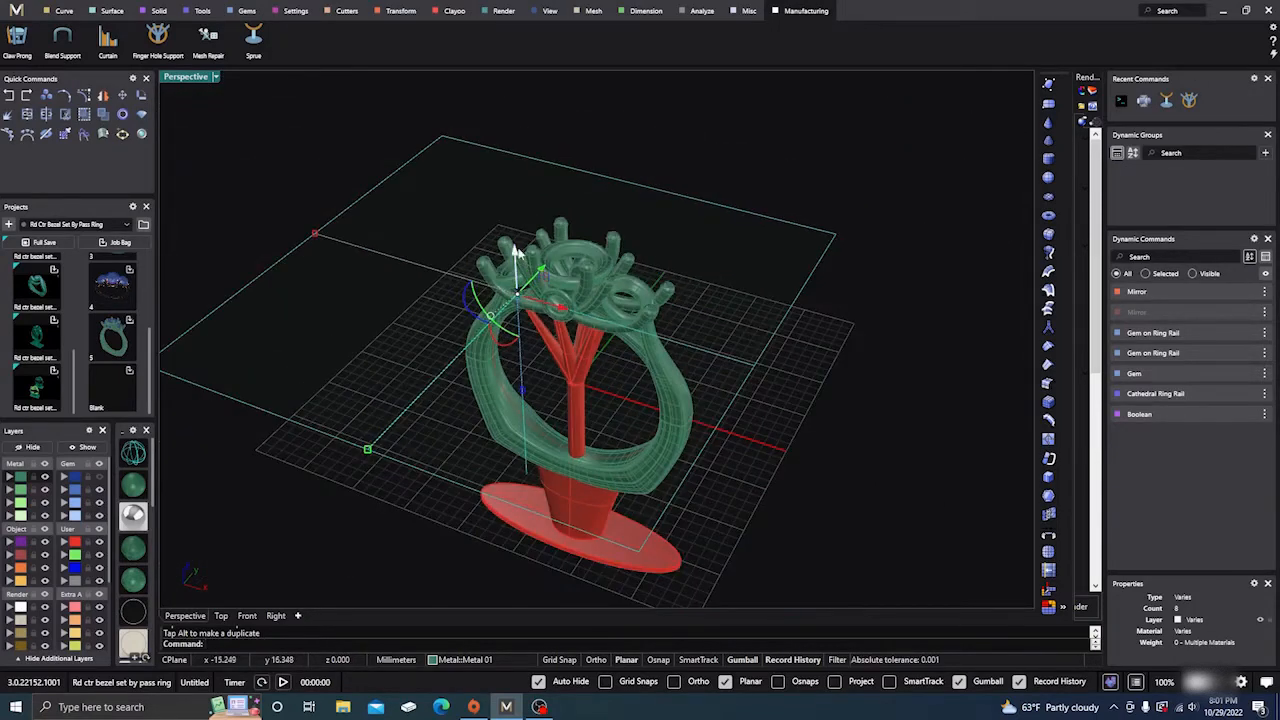
- Lower the clipping plane below the center seat to examine the support tips and the cut shank arch
left_click_drag(515, 255, 553, 338)
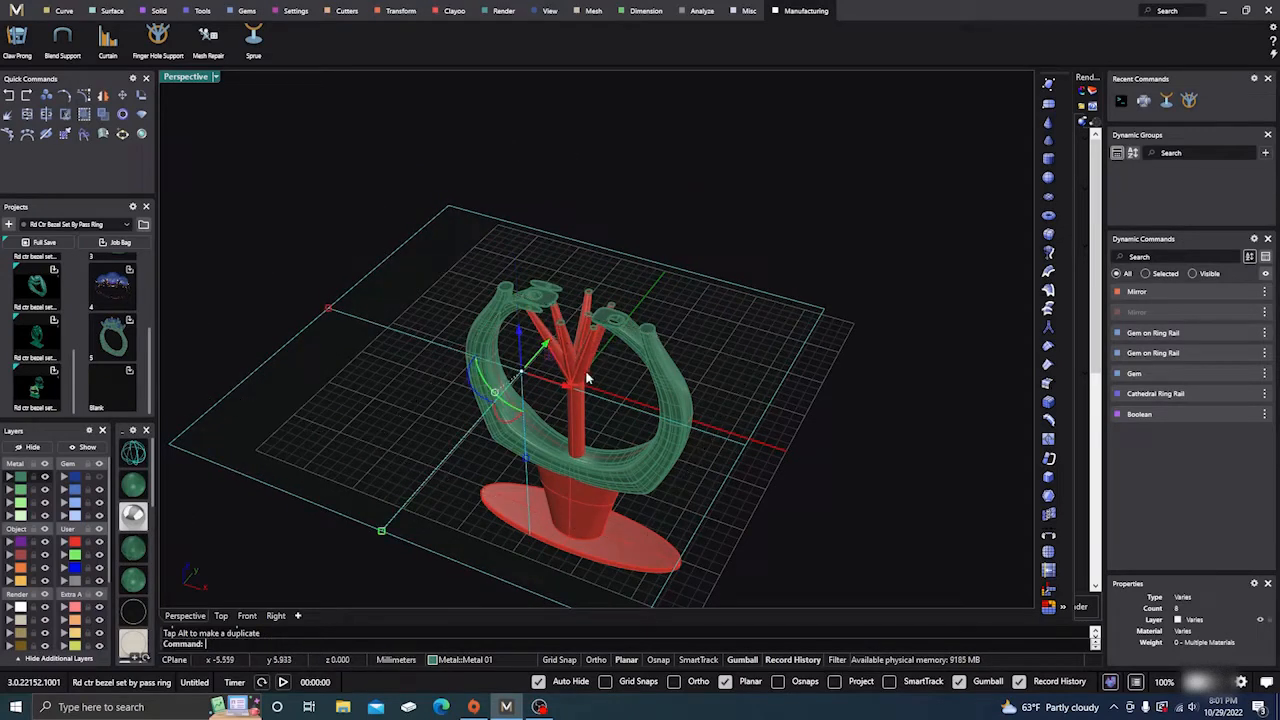
scroll(573, 303, "up", 6)
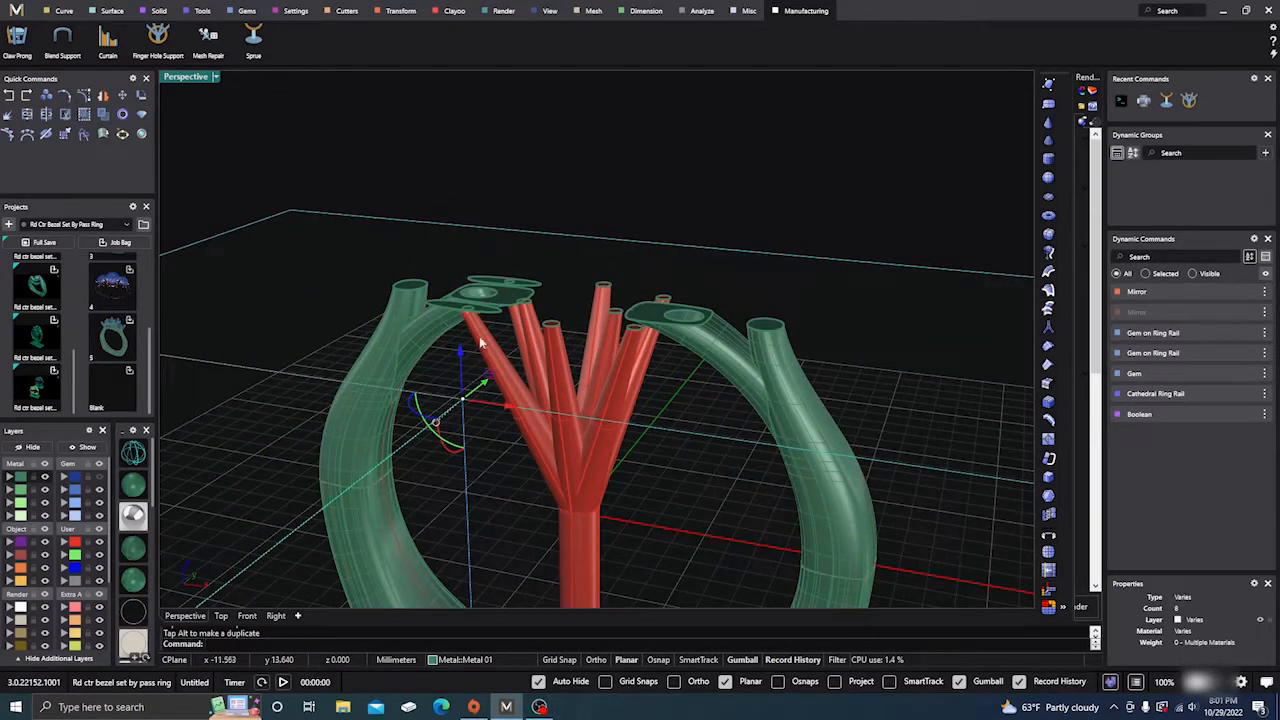
right_click_drag(657, 352, 700, 316)
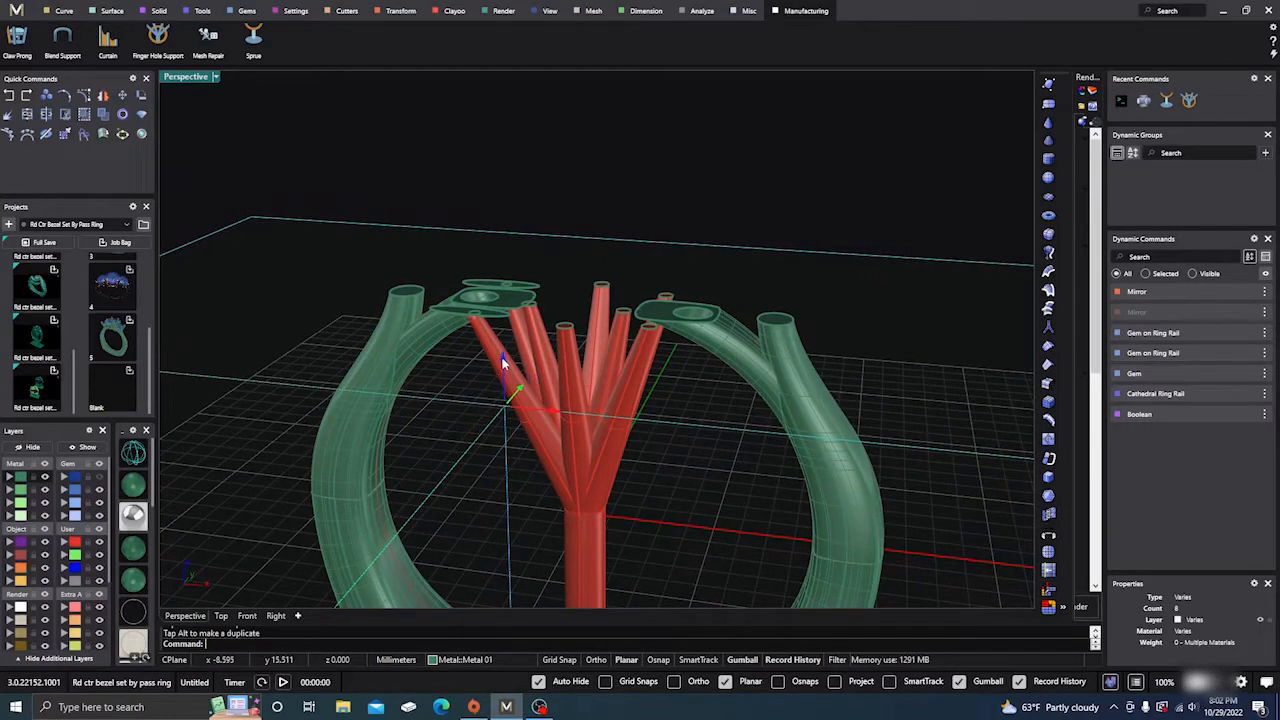
- Raise the clipping plane back above the prongs and inspect the complete ring with its supports and sprue
left_click_drag(503, 362, 578, 79)
scroll(562, 231, "down", 2)
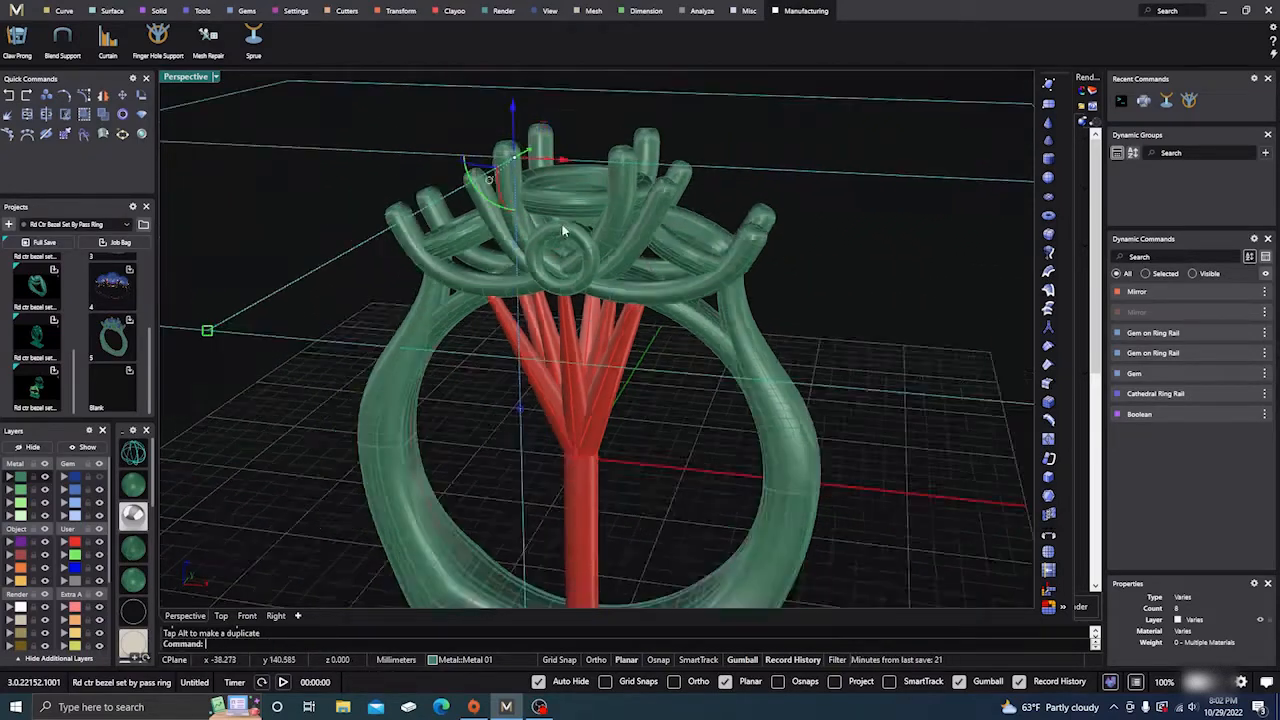
scroll(514, 320, "down", 3)
right_click_drag(514, 320, 520, 375)
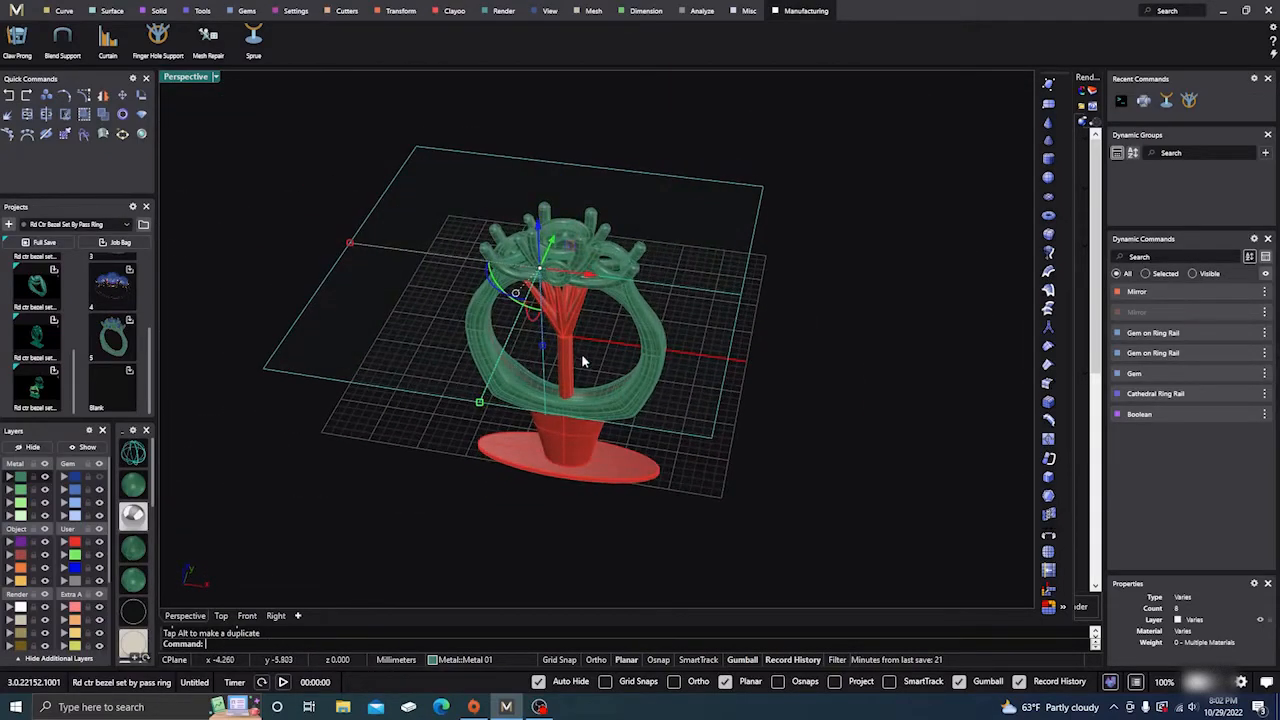
scroll(588, 353, "up", 6)
scroll(603, 374, "down", 6)
right_click_drag(603, 374, 570, 401)
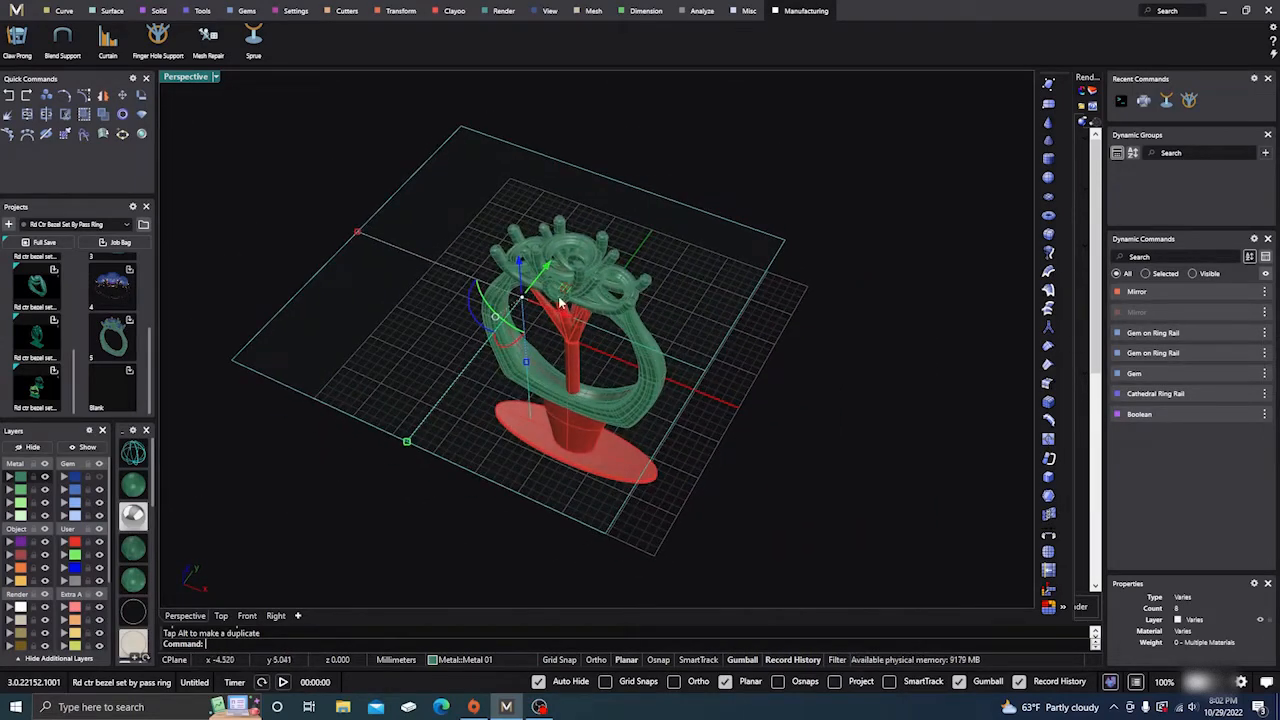